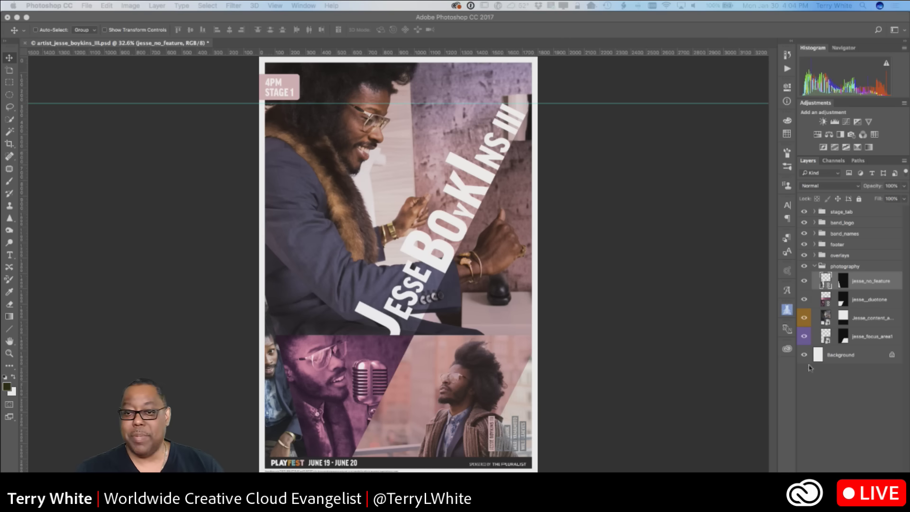
Create a new transparent 1920 x 1080 px, 72 ppi RGB document with artboards enabled
{"action": "left_click", "coordinate": [94, 125]}
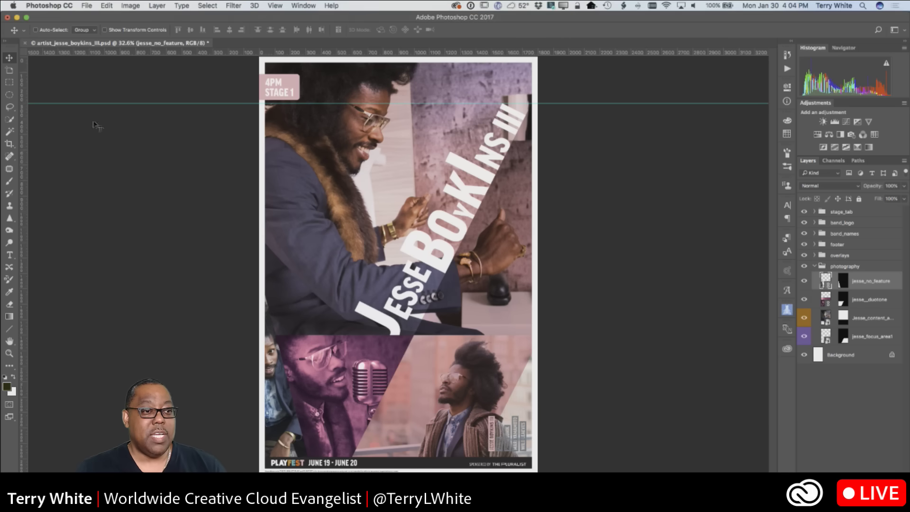
{"action": "left_click", "coordinate": [87, 6]}
{"action": "left_click", "coordinate": [99, 21]}
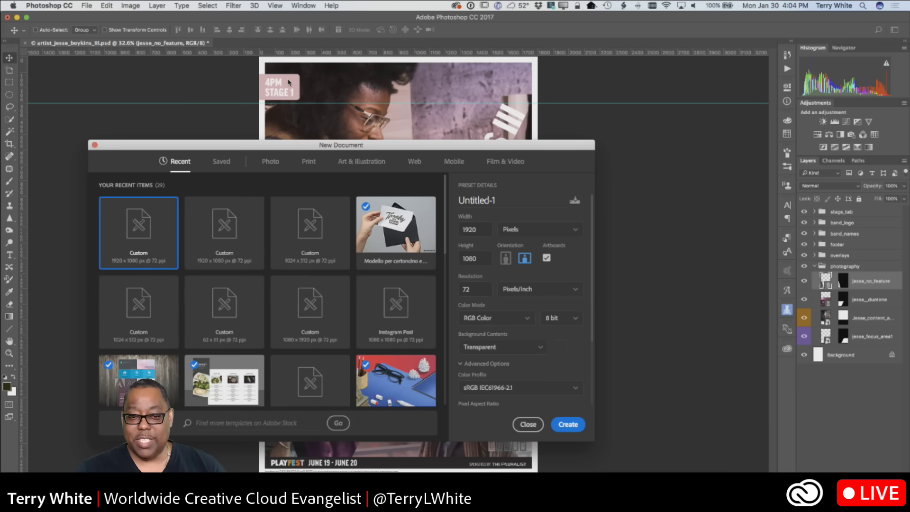
{"action": "left_click_drag", "start_coordinate": [298, 148], "coordinate": [296, 68]}
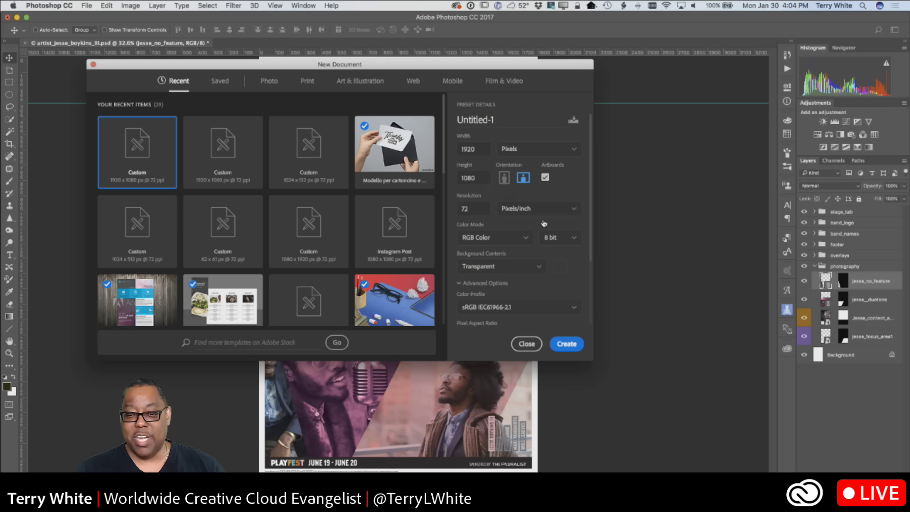
{"action": "left_click", "coordinate": [573, 344]}
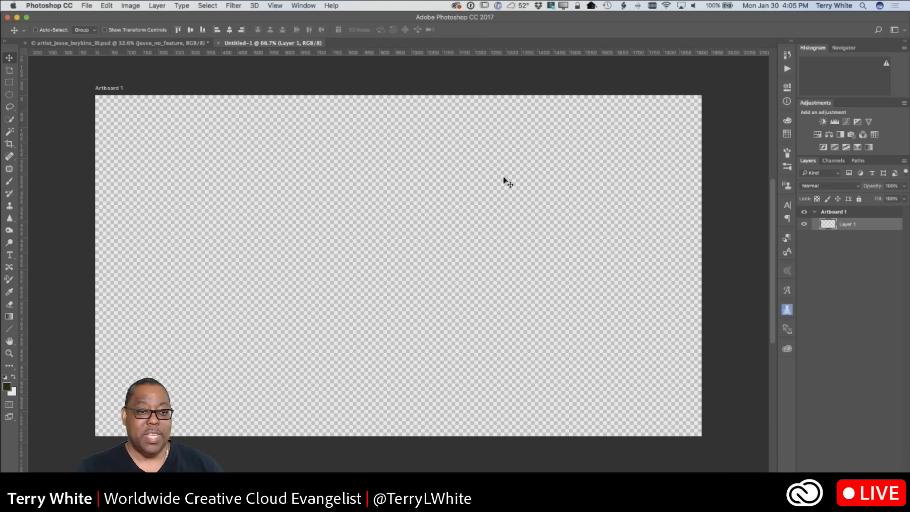
Draw three artboards around Artboard 1: about 1090 x 1770 px to its left, 1320 x 1730 px to its right, and 1970 x 500 px above
{"action": "key", "text": "super+minus"}
{"action": "key", "text": "super+minus"}
{"action": "key", "text": "super+minus"}
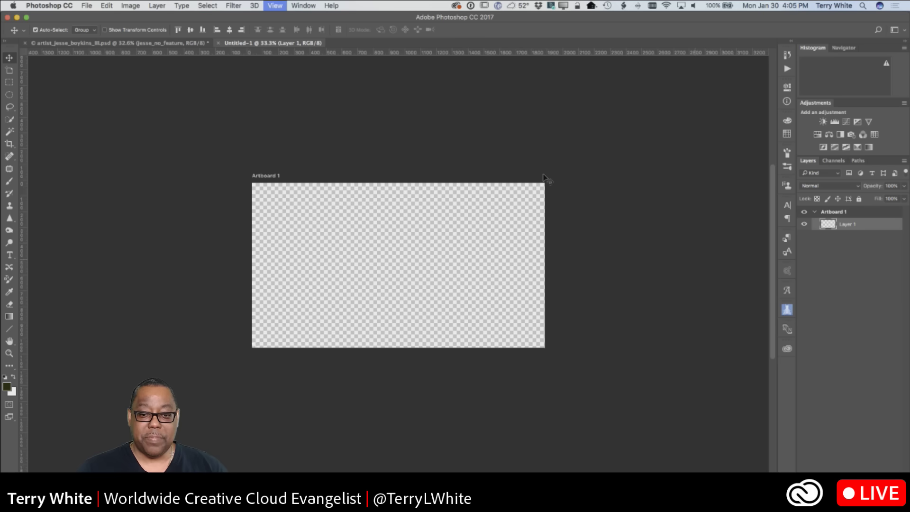
{"action": "left_click", "coordinate": [9, 70]}
{"action": "left_click_drag", "start_coordinate": [115, 141], "coordinate": [244, 350]}
{"action": "left_click_drag", "start_coordinate": [599, 213], "coordinate": [751, 415]}
{"action": "left_click_drag", "start_coordinate": [406, 89], "coordinate": [640, 147]}
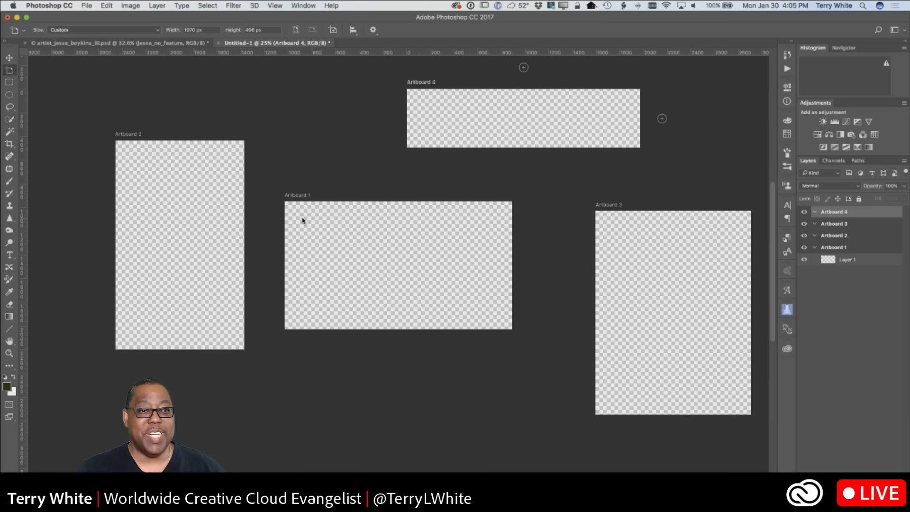
Change Artboard 2 to the iPhone 6 Plus preset size
{"action": "left_click", "coordinate": [126, 135]}
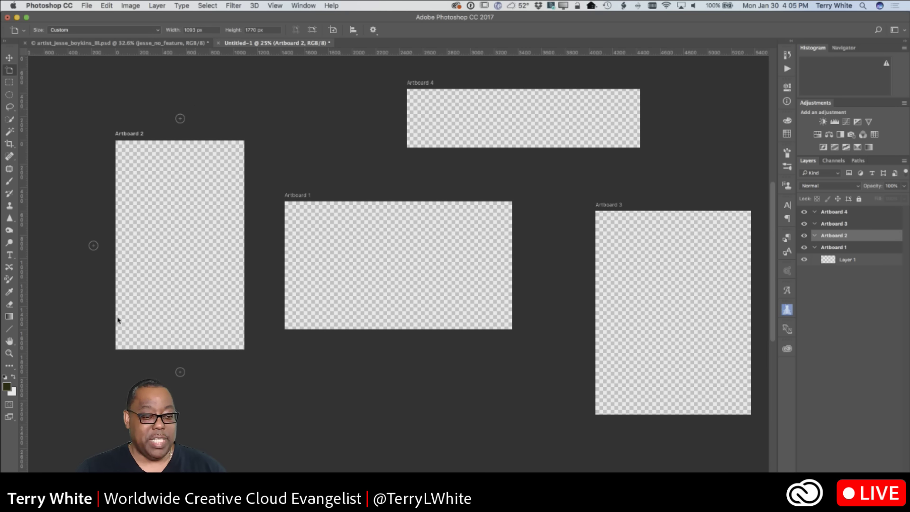
{"action": "left_click", "coordinate": [160, 31]}
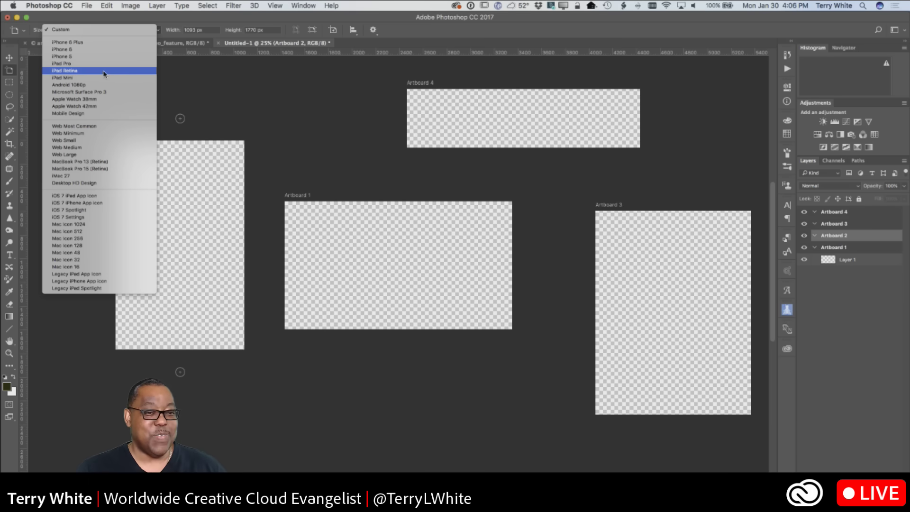
{"action": "left_click", "coordinate": [99, 43]}
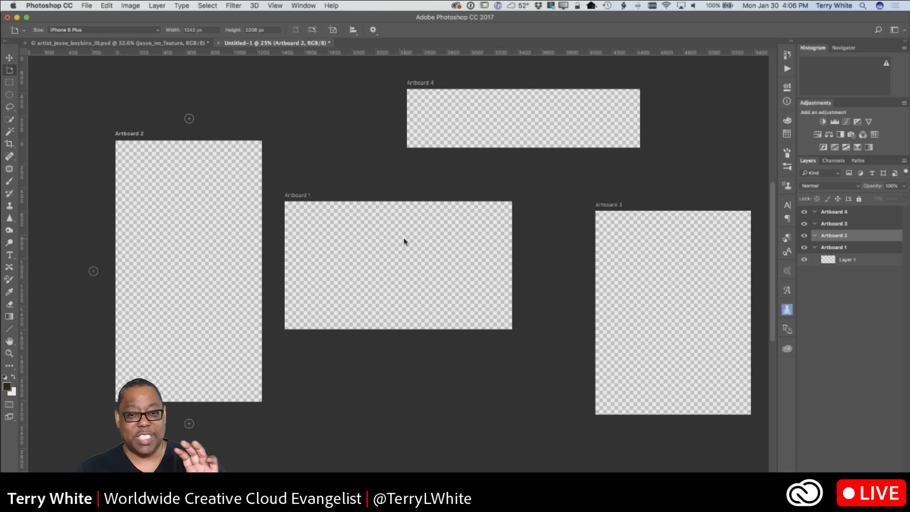
Change Artboard 3 to the Microsoft Surface Pro 3 preset size and move it closer to Artboard 1
{"action": "left_click", "coordinate": [614, 205]}
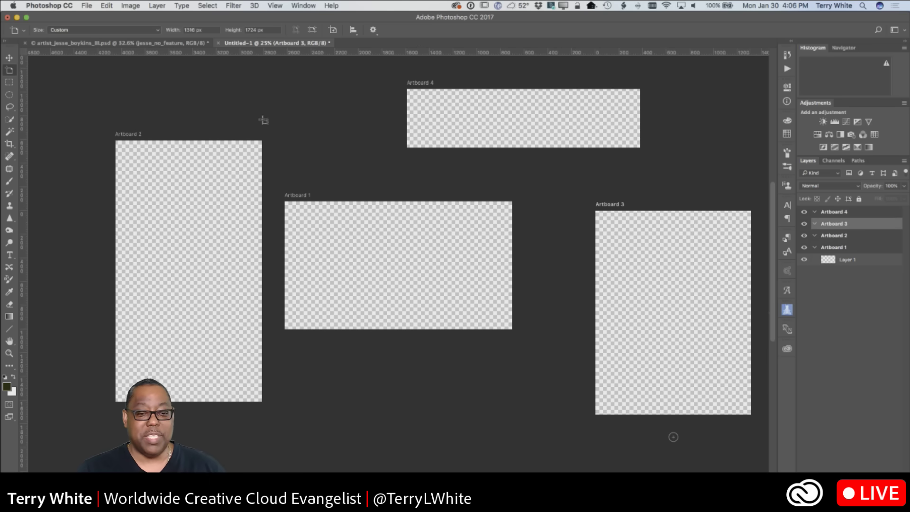
{"action": "left_click", "coordinate": [157, 31]}
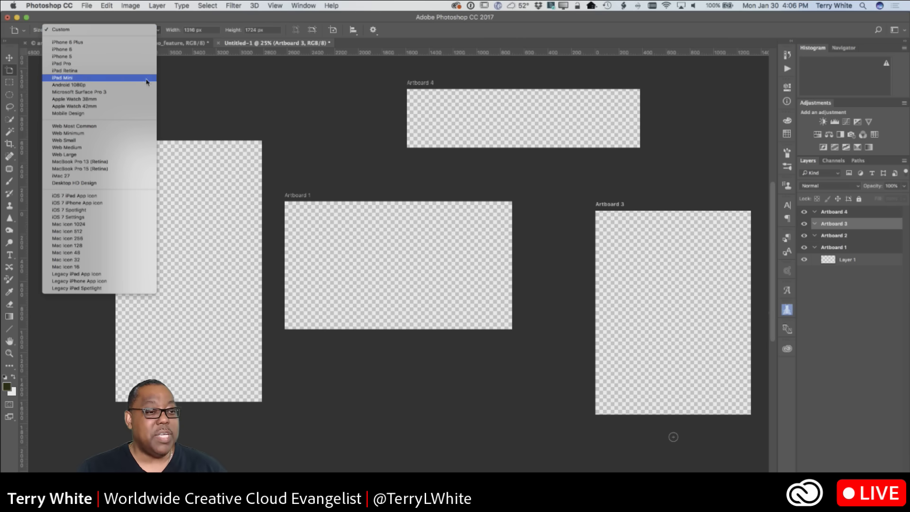
{"action": "left_click", "coordinate": [138, 91]}
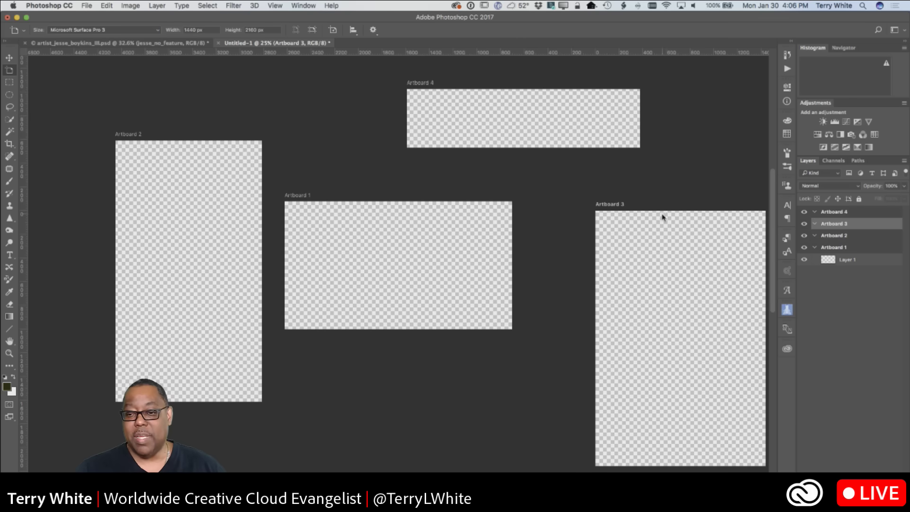
{"action": "left_click_drag", "start_coordinate": [556, 251], "coordinate": [570, 205]}
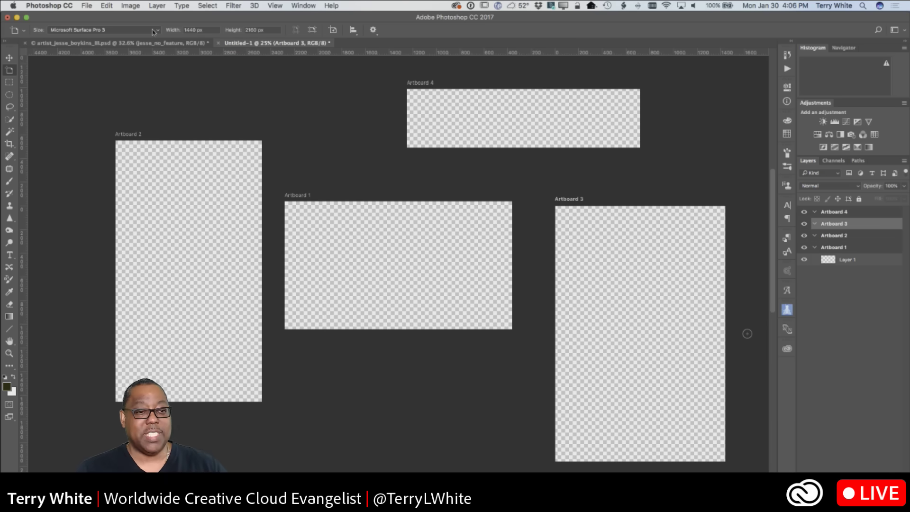
Resize Artboard 4 to a width of 1024 px and a height of 768 px
{"action": "left_click", "coordinate": [295, 196]}
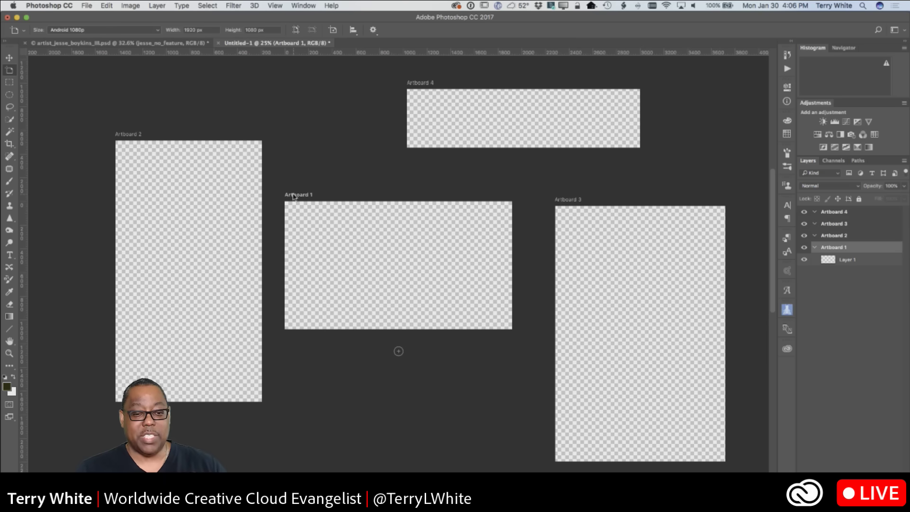
{"action": "left_click", "coordinate": [426, 85]}
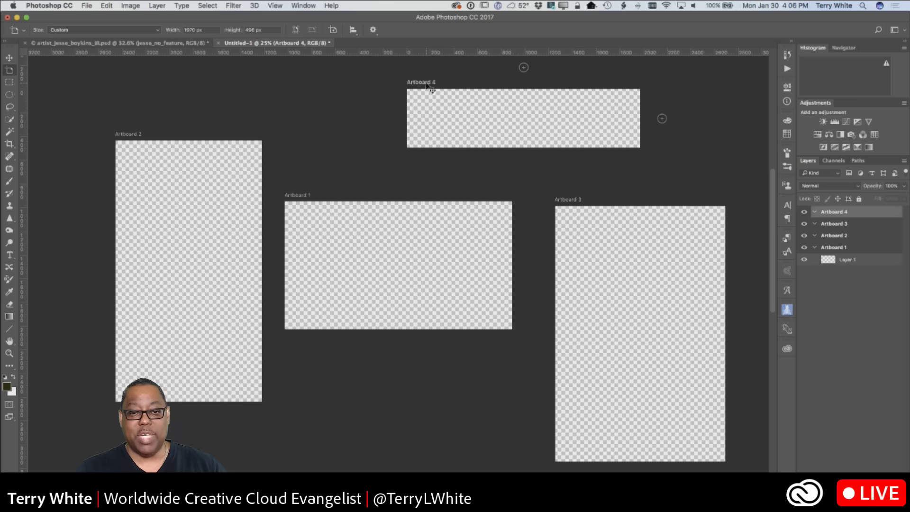
{"action": "left_click", "coordinate": [209, 32]}
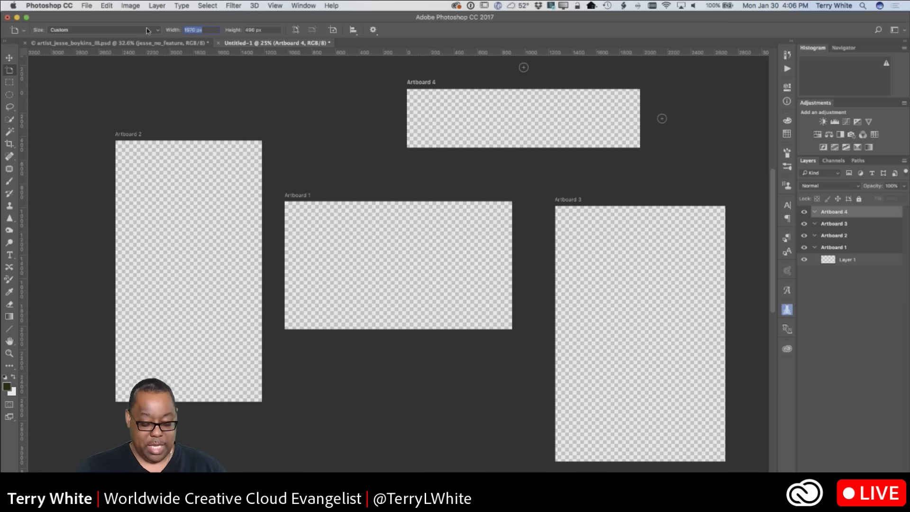
{"action": "type", "text": "102"}
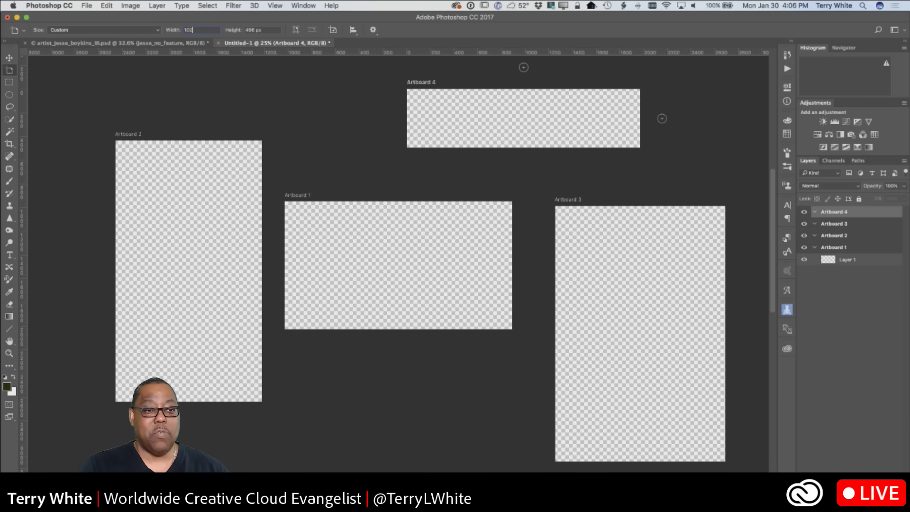
{"action": "type", "text": "4"}
{"action": "key", "text": "Tab"}
{"action": "type", "text": "76"}
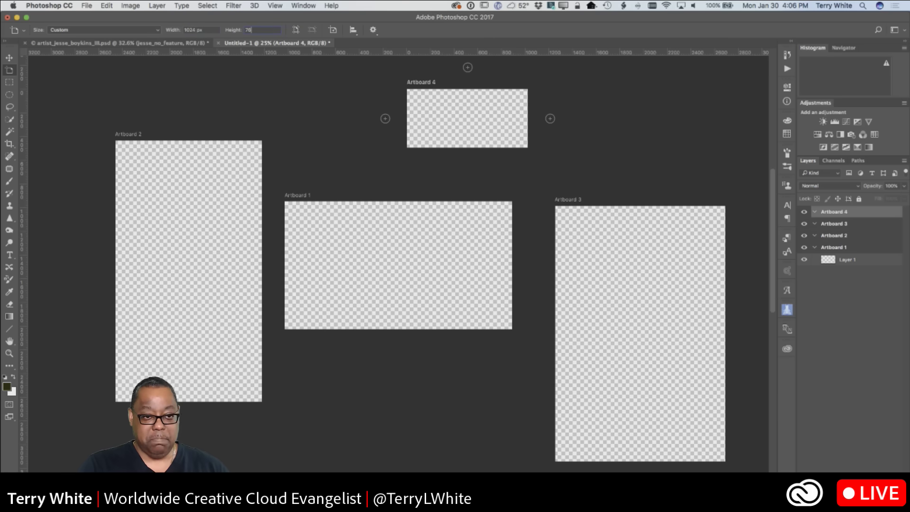
{"action": "type", "text": "8"}
{"action": "key", "text": "Tab"}
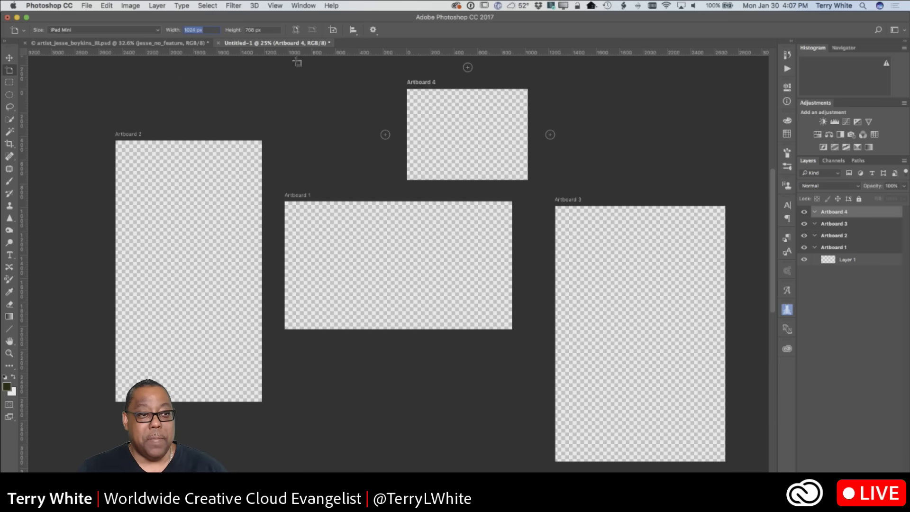
Close the untitled artboard document without saving it
{"action": "left_click", "coordinate": [218, 43]}
{"action": "left_click", "coordinate": [418, 173]}
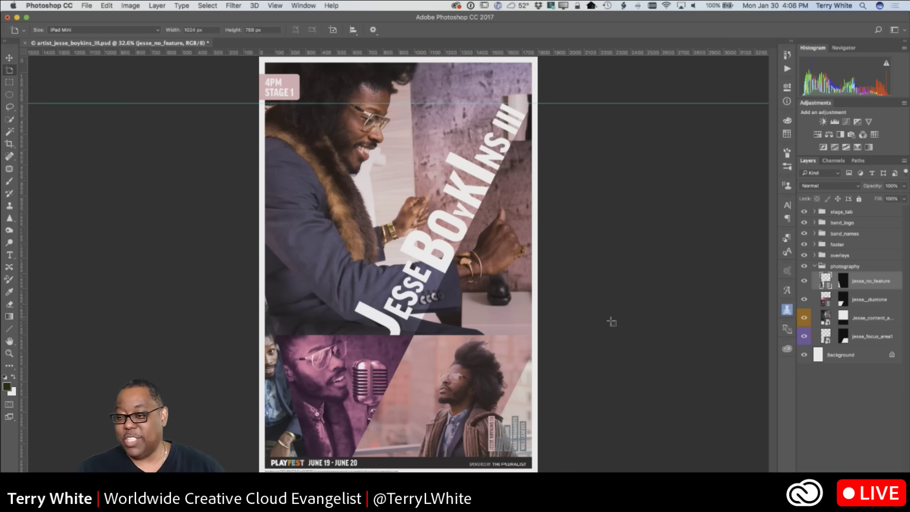
Open the contents of the jesse_focus_area1 smart object and show its name logo layer and the Jesse layer
{"action": "double_click", "coordinate": [825, 338]}
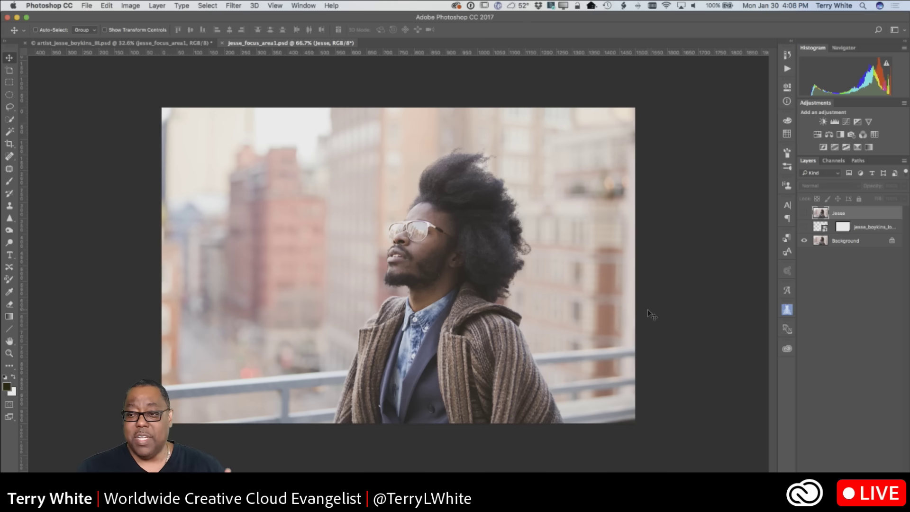
{"action": "left_click", "coordinate": [805, 229]}
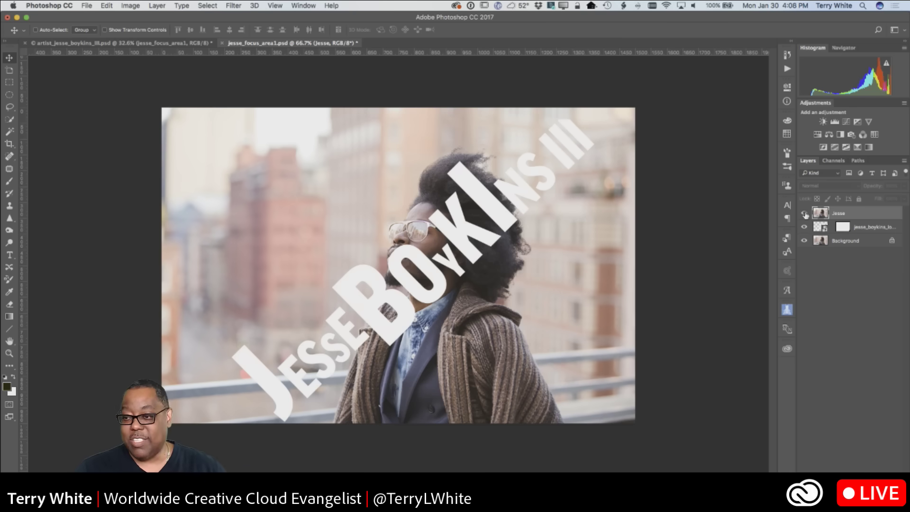
{"action": "left_click", "coordinate": [805, 214]}
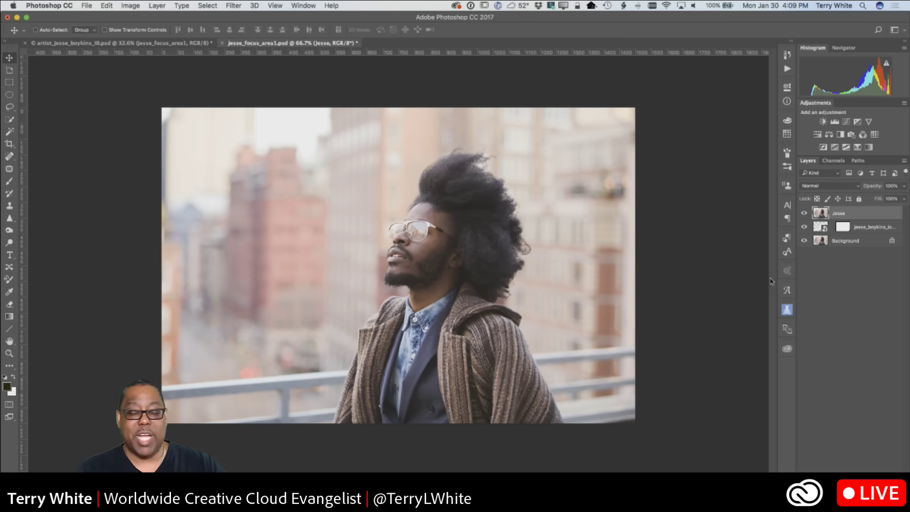
Start a Focus Area selection on the Jesse layer with the automatic in-focus range, keeping the dialog clear of the subject
{"action": "left_click", "coordinate": [197, 5]}
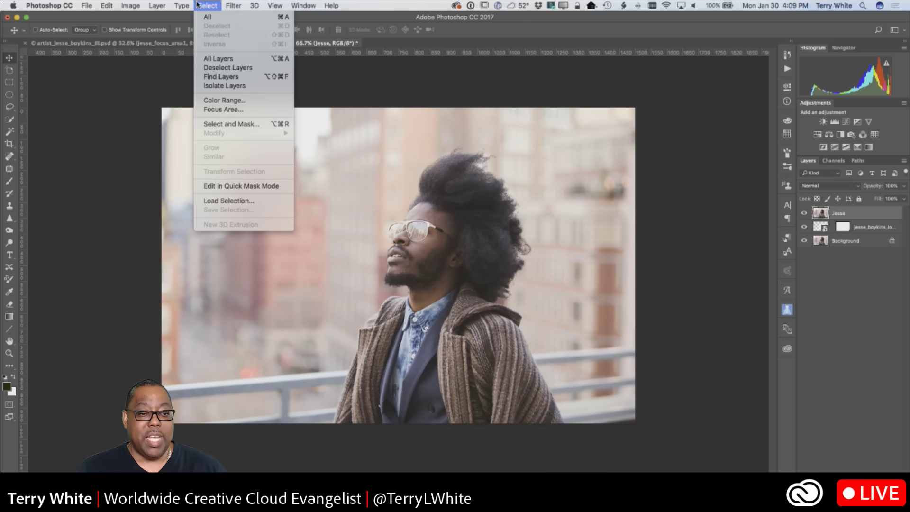
{"action": "left_click", "coordinate": [236, 110]}
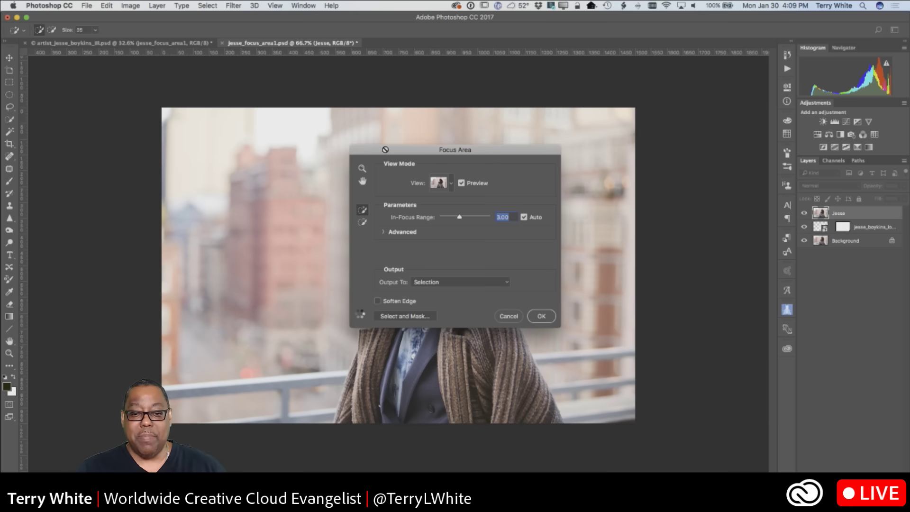
{"action": "left_click_drag", "start_coordinate": [433, 154], "coordinate": [637, 121]}
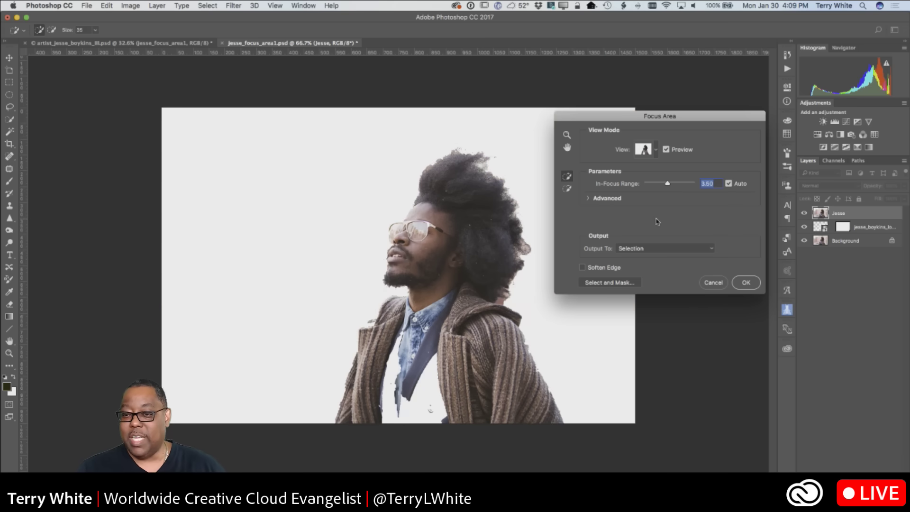
Compare the Focus Area selection in the On Black and Reveal Layer views, and set the view to On Layers
{"action": "left_click", "coordinate": [656, 151]}
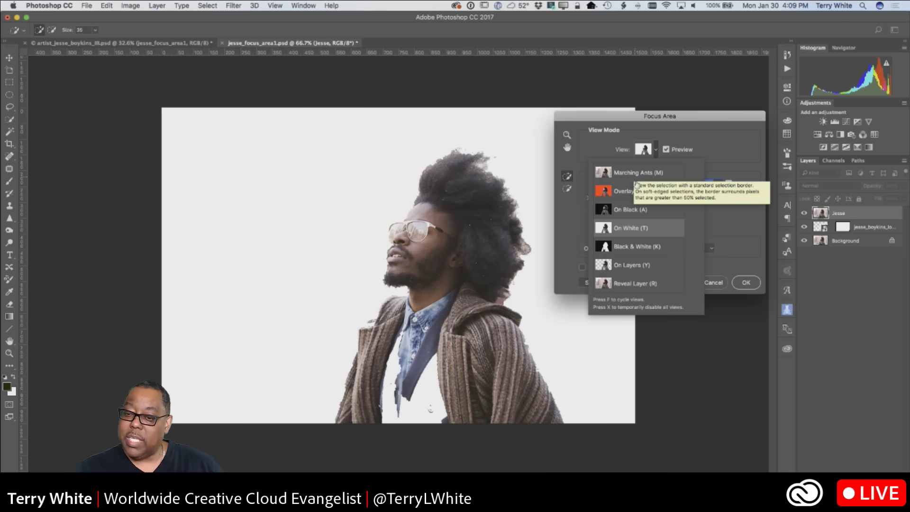
{"action": "left_click", "coordinate": [632, 266]}
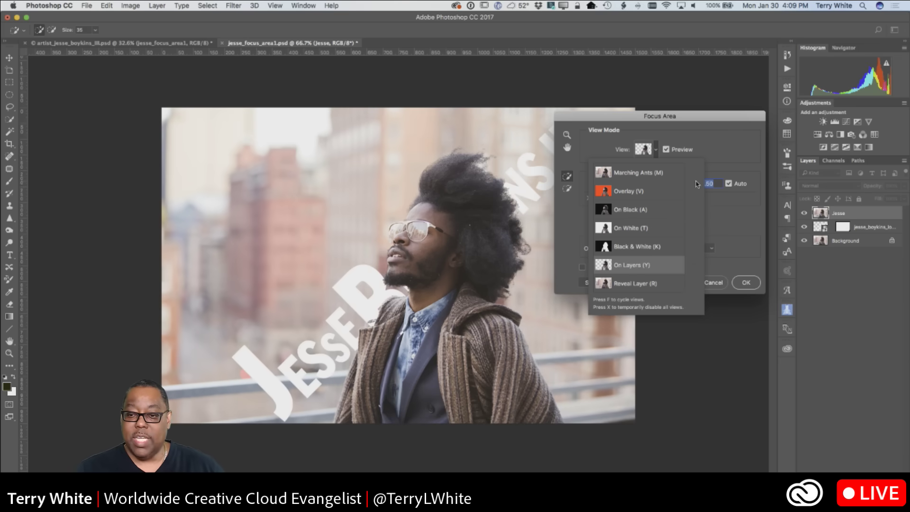
{"action": "left_click", "coordinate": [627, 212]}
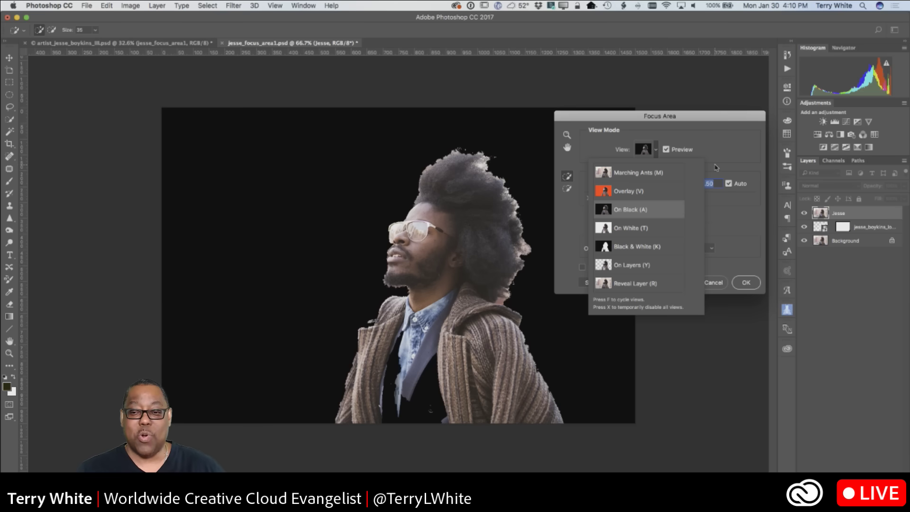
{"action": "left_click", "coordinate": [636, 284]}
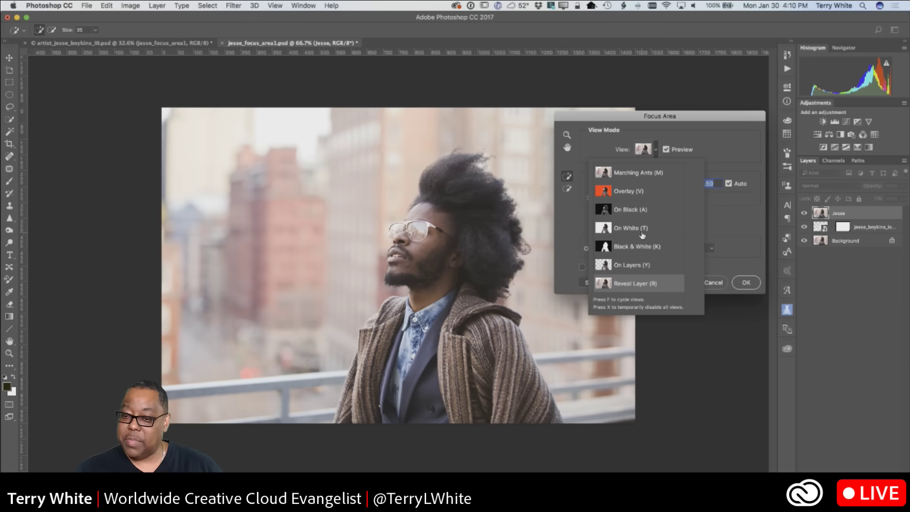
{"action": "left_click", "coordinate": [637, 265]}
{"action": "left_click", "coordinate": [707, 136]}
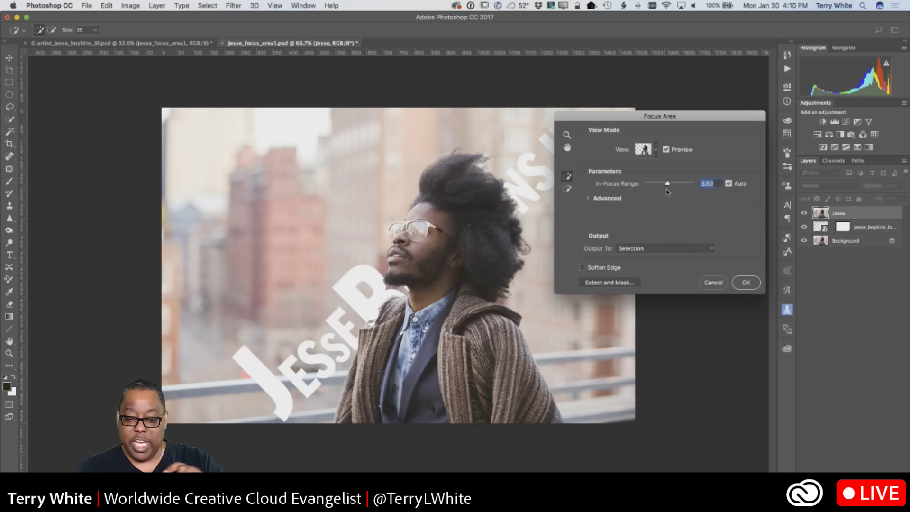
Continue the selection in Select and Mask, enabling Smart Radius and setting the edge detection radius to 3 px
{"action": "left_click", "coordinate": [611, 283]}
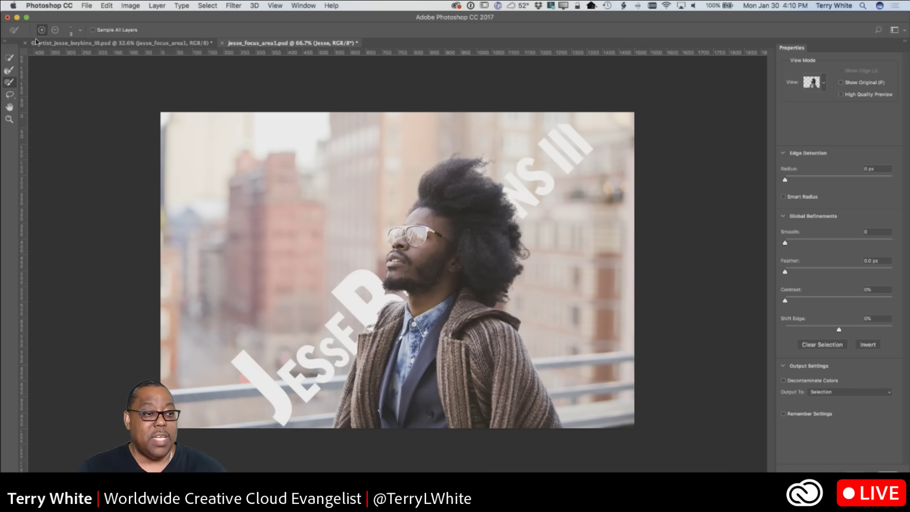
{"action": "left_click", "coordinate": [802, 197]}
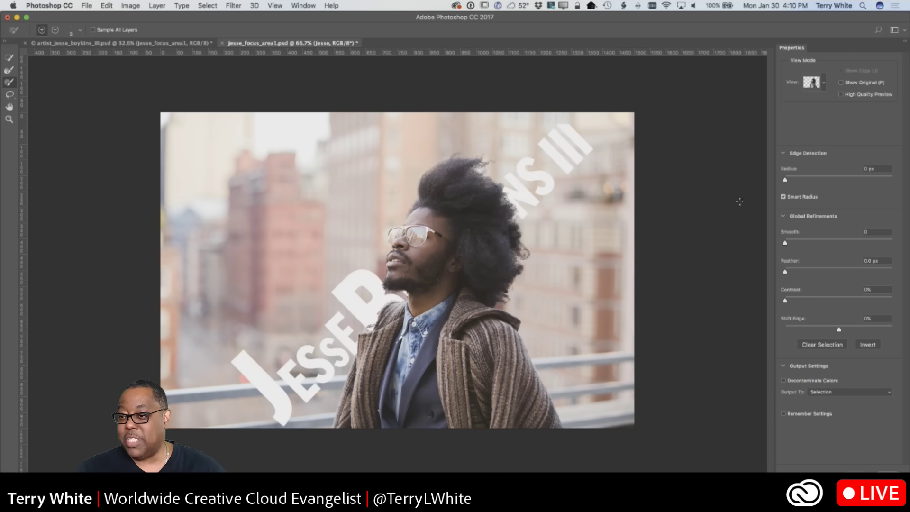
{"action": "left_click_drag", "start_coordinate": [786, 181], "coordinate": [798, 181]}
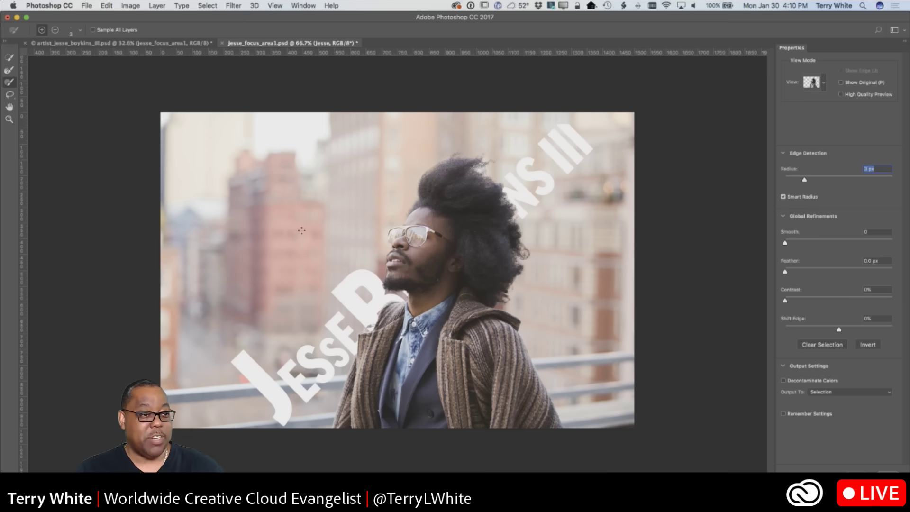
Choose the Refine Edge Brush and set its size to 125
{"action": "left_click", "coordinate": [13, 73]}
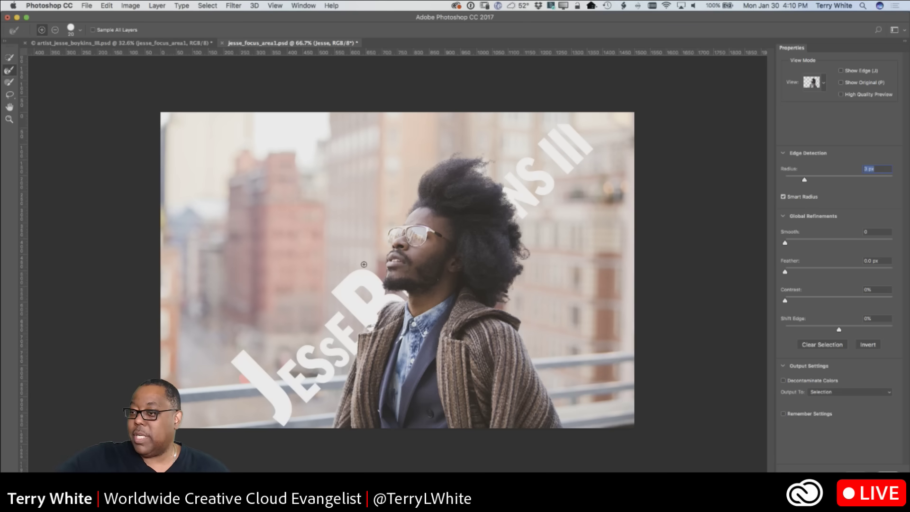
{"action": "key", "text": "bracketright"}
{"action": "key", "text": "bracketright"}
{"action": "key", "text": "bracketright"}
{"action": "key", "text": "bracketright"}
{"action": "key", "text": "bracketright"}
{"action": "key", "text": "bracketright"}
{"action": "key", "text": "bracketright"}
{"action": "key", "text": "bracketright"}
{"action": "key", "text": "bracketright"}
{"action": "key", "text": "bracketright"}
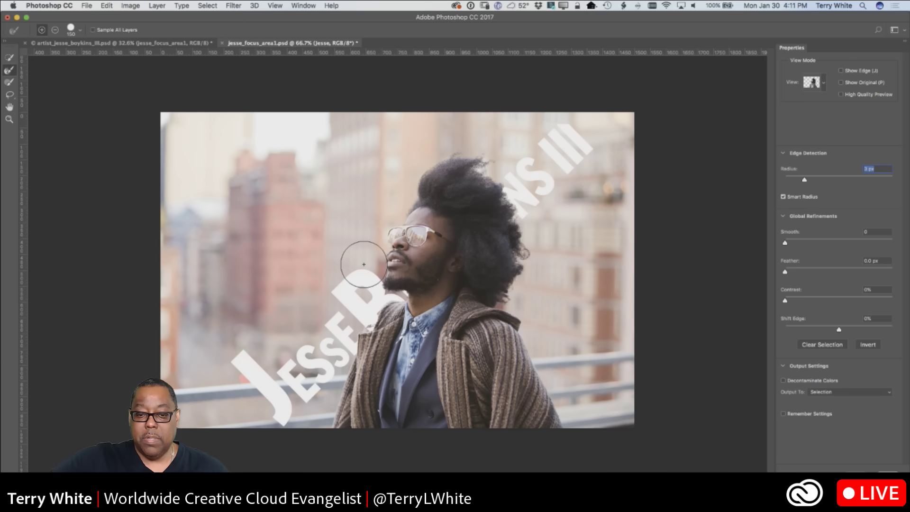
{"action": "key", "text": "bracketleft"}
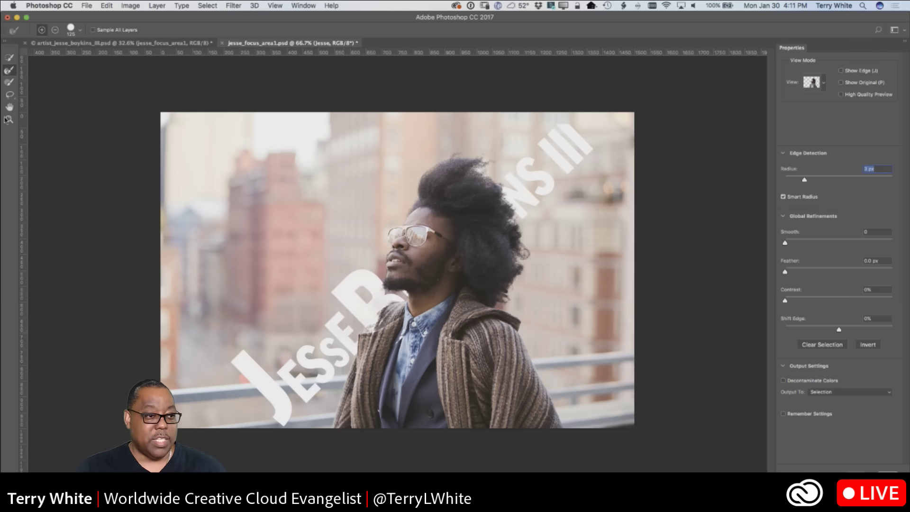
Choose the Brush tool for touching up the selection and enlarge it to 55
{"action": "left_click", "coordinate": [10, 83]}
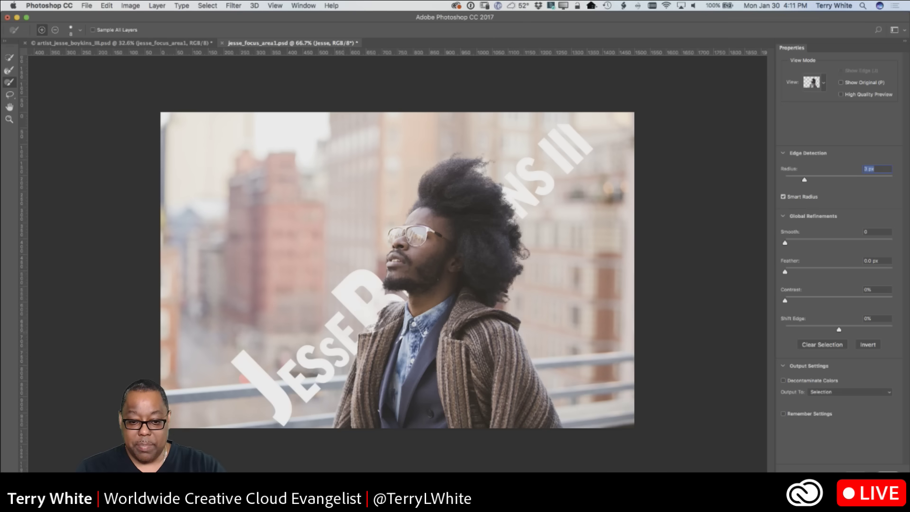
{"action": "key", "text": "bracketright"}
{"action": "key", "text": "bracketright"}
{"action": "key", "text": "bracketright"}
{"action": "key", "text": "bracketright"}
{"action": "key", "text": "bracketright"}
{"action": "key", "text": "bracketright"}
{"action": "key", "text": "bracketright"}
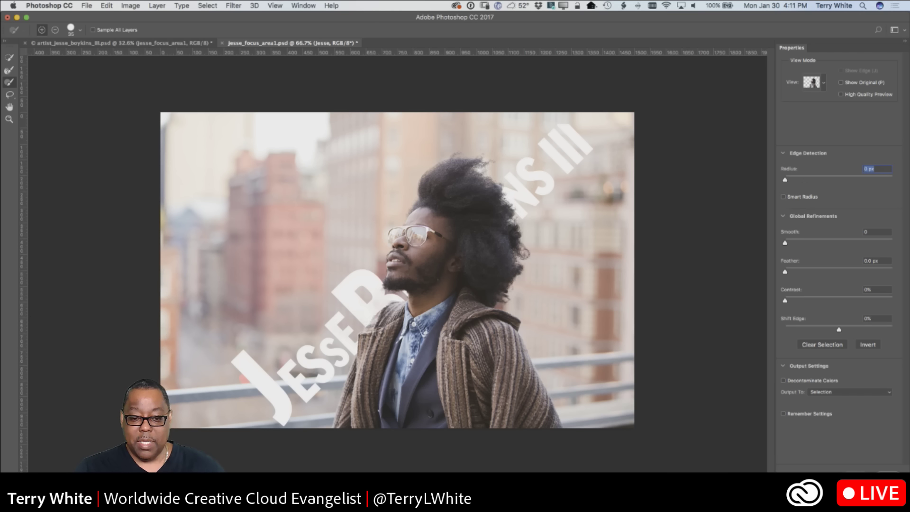
In the On Black view, brush along both outer sides of the man's coat with the Refine Edge Brush
{"action": "left_click", "coordinate": [7, 70]}
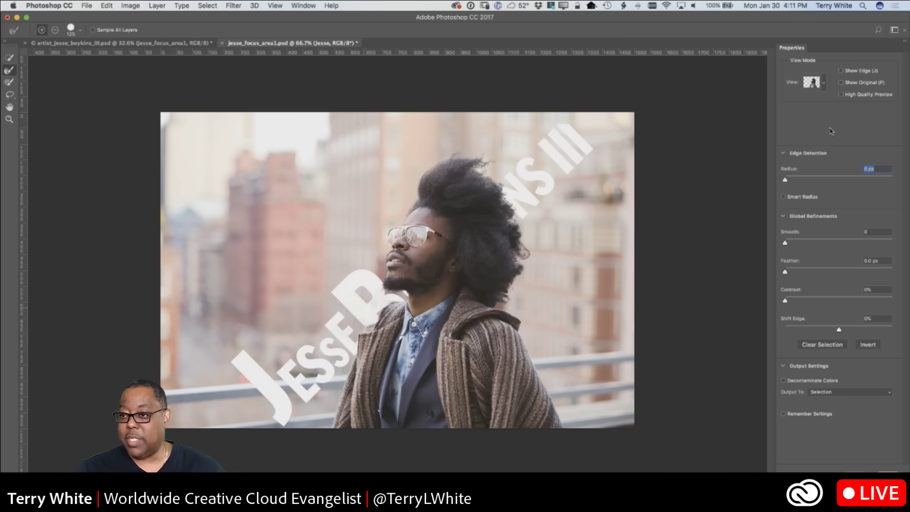
{"action": "left_click", "coordinate": [822, 87]}
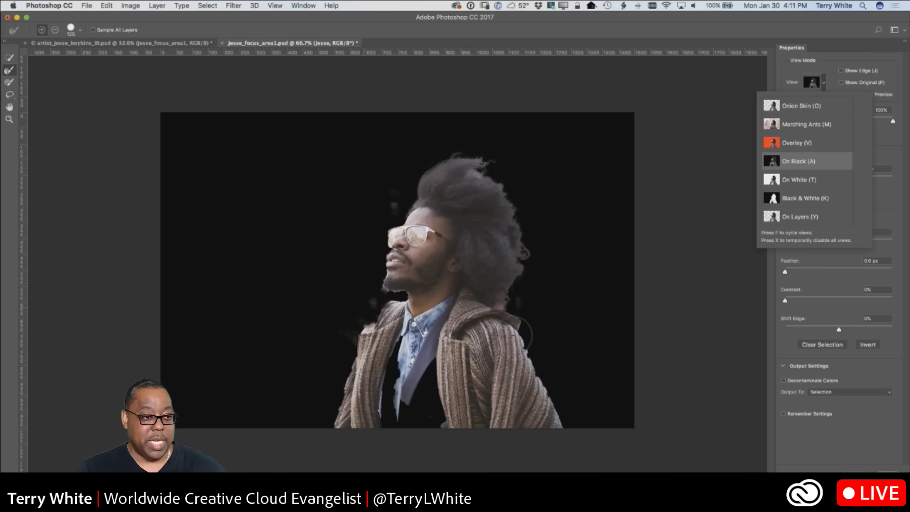
{"action": "left_click", "coordinate": [571, 403]}
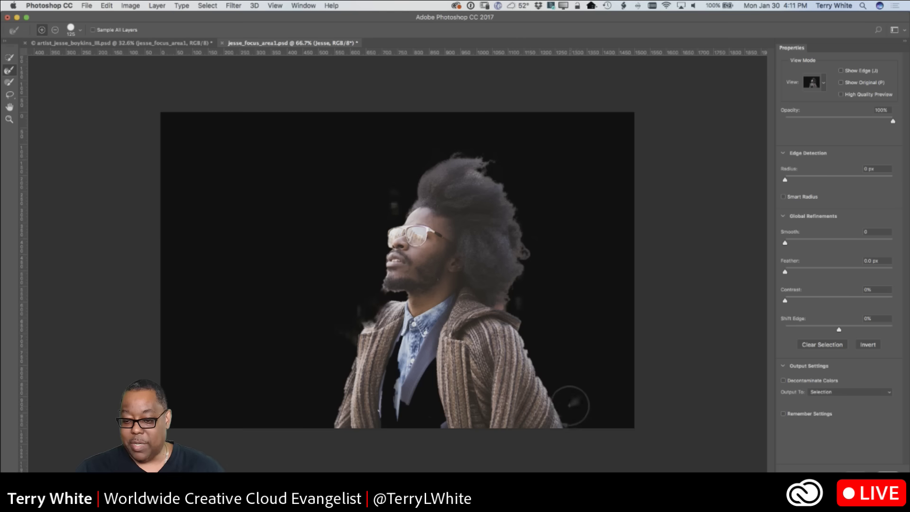
{"action": "left_click_drag", "start_coordinate": [556, 387], "coordinate": [538, 333]}
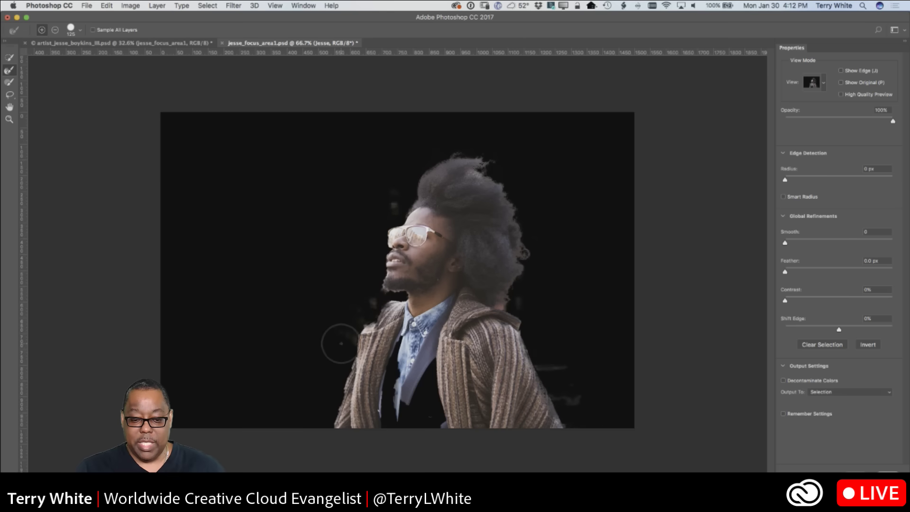
{"action": "left_click_drag", "start_coordinate": [340, 344], "coordinate": [322, 410]}
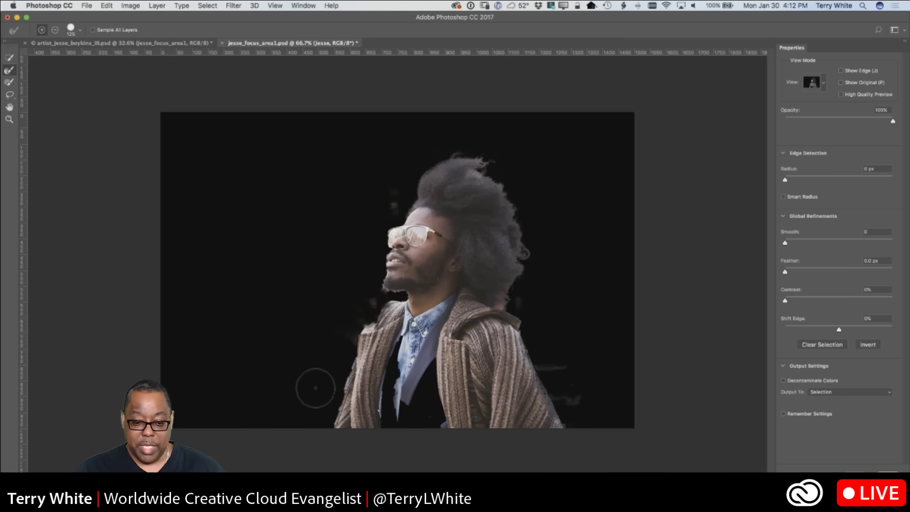
Paint the left edge of the coat back into the selection with the Brush tool, and return the view to On Layers
{"action": "left_click", "coordinate": [11, 84]}
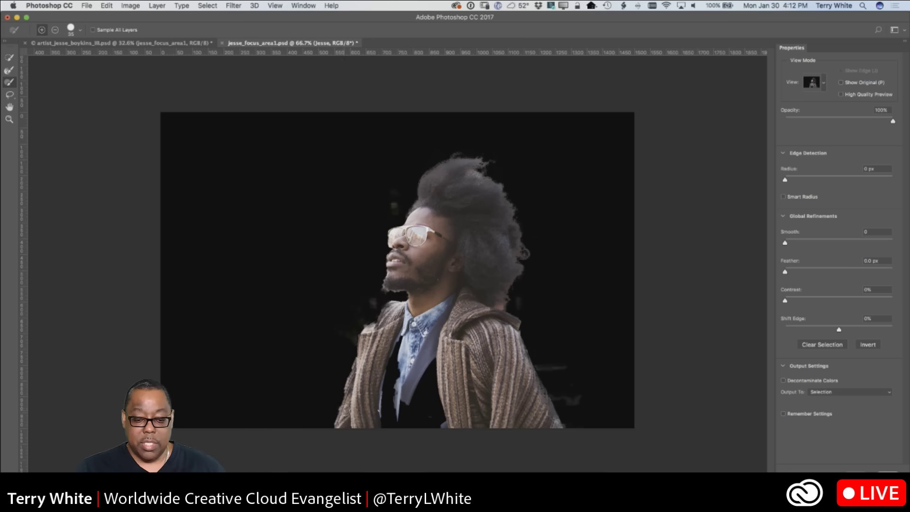
{"action": "mouse_move", "coordinate": [347, 410]}
{"action": "left_mouse_down"}
{"action": "mouse_move", "coordinate": [337, 424]}
{"action": "mouse_move", "coordinate": [355, 360]}
{"action": "mouse_move", "coordinate": [386, 309]}
{"action": "left_mouse_up"}
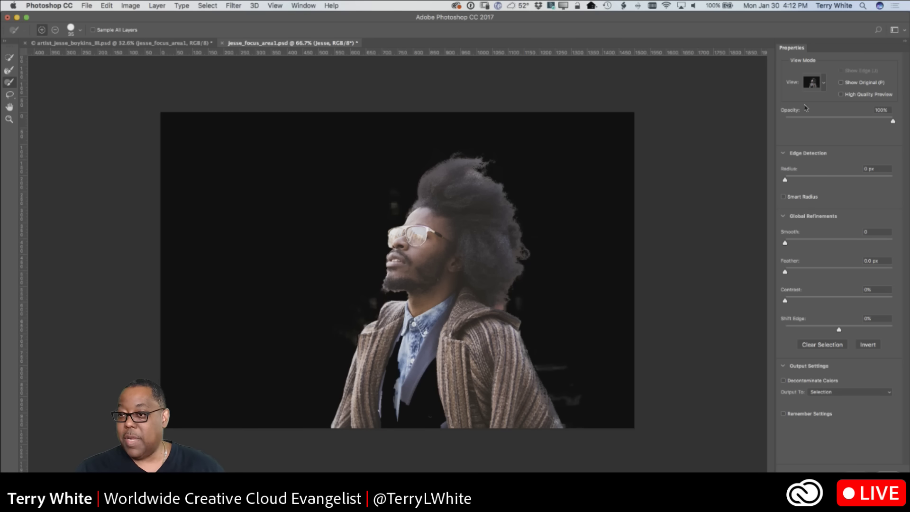
{"action": "left_click", "coordinate": [824, 86]}
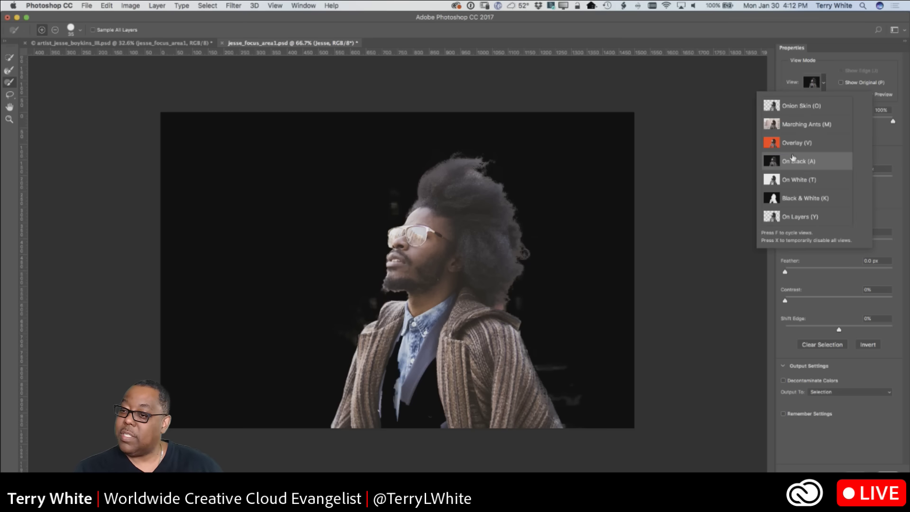
{"action": "left_click", "coordinate": [795, 217]}
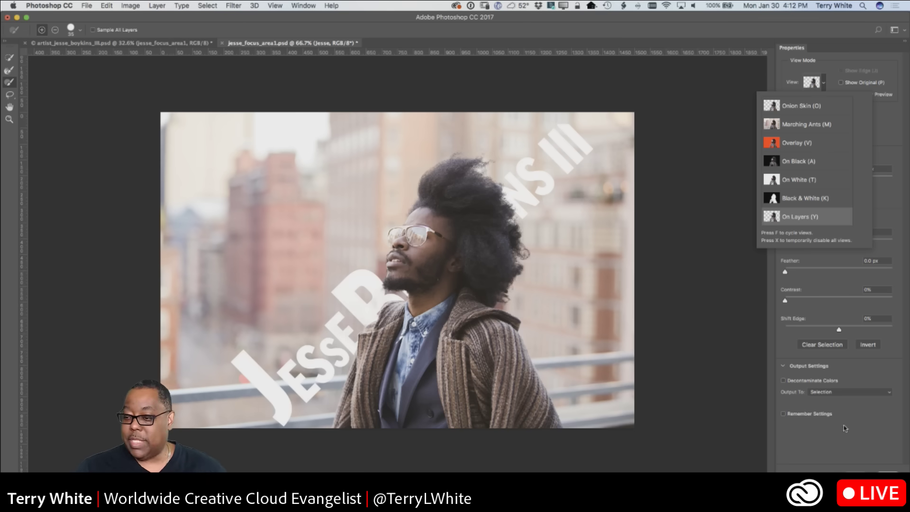
Output the refined selection as a New Layer with Layer Mask
{"action": "left_click", "coordinate": [848, 408]}
{"action": "left_click", "coordinate": [844, 393]}
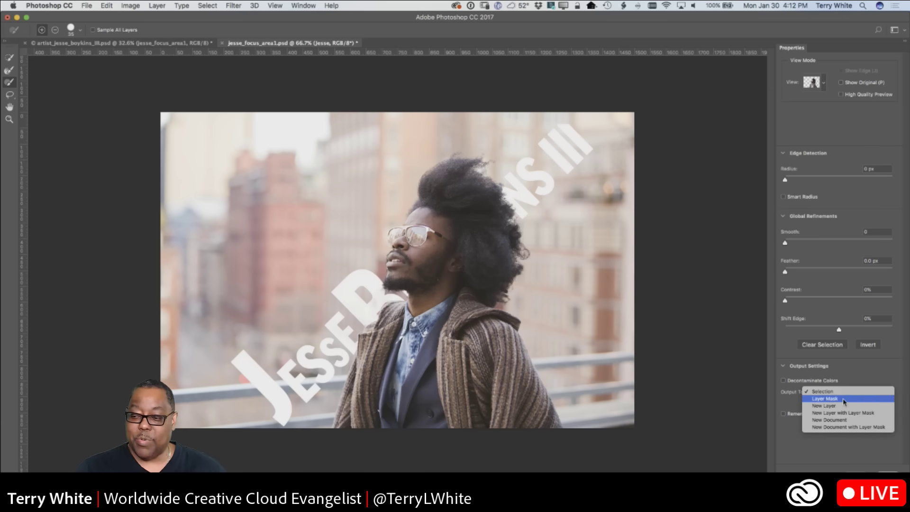
{"action": "left_click", "coordinate": [843, 413]}
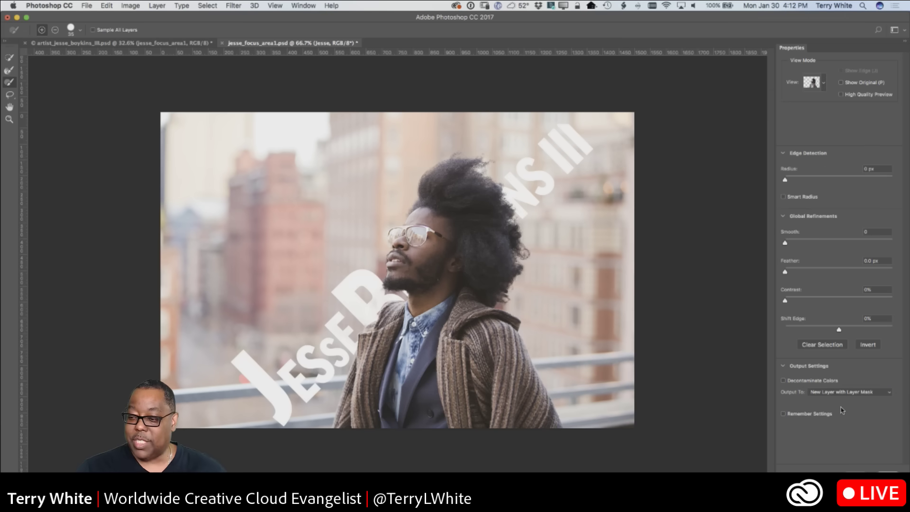
{"action": "key", "text": "Return"}
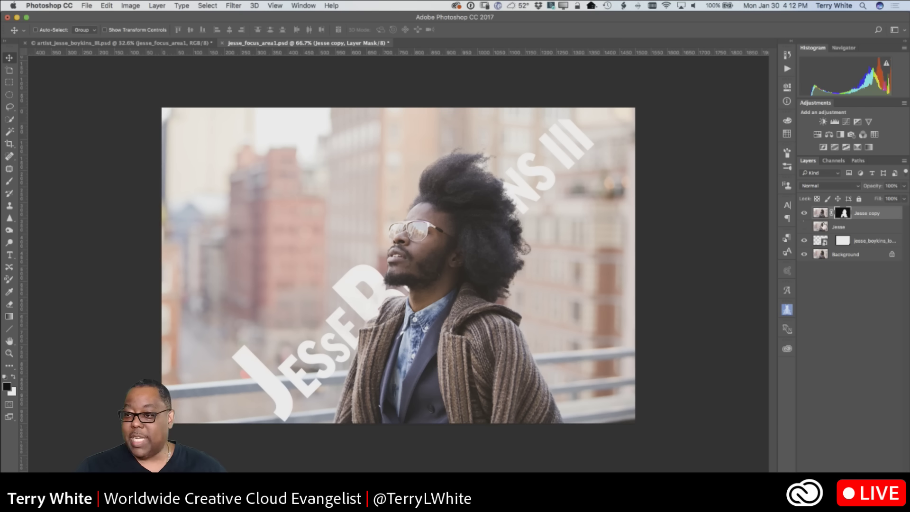
Select the logo layer and shift the logo slightly down and to the left behind the man
{"action": "left_click", "coordinate": [818, 242]}
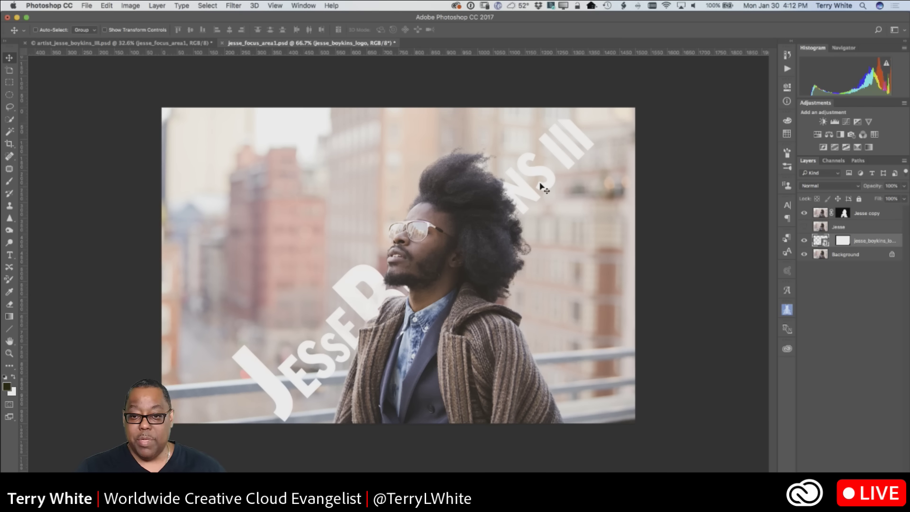
{"action": "mouse_move", "coordinate": [543, 188]}
{"action": "left_mouse_down"}
{"action": "mouse_move", "coordinate": [521, 175]}
{"action": "mouse_move", "coordinate": [507, 147]}
{"action": "mouse_move", "coordinate": [524, 130]}
{"action": "mouse_move", "coordinate": [559, 155]}
{"action": "mouse_move", "coordinate": [569, 223]}
{"action": "mouse_move", "coordinate": [561, 233]}
{"action": "mouse_move", "coordinate": [527, 192]}
{"action": "mouse_move", "coordinate": [532, 163]}
{"action": "mouse_move", "coordinate": [535, 185]}
{"action": "mouse_move", "coordinate": [557, 199]}
{"action": "mouse_move", "coordinate": [539, 191]}
{"action": "left_mouse_up"}
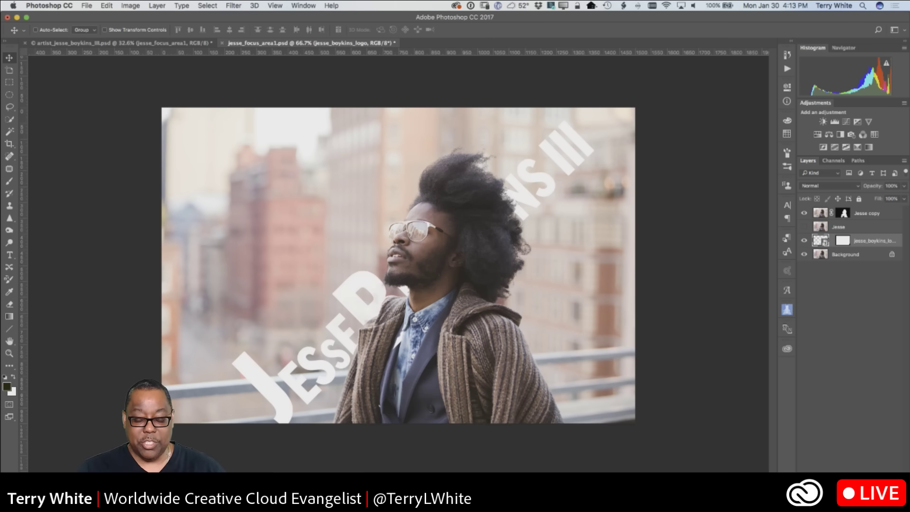
Switch to Illustrator, set the fill to None and choose the Pencil tool for the playfest ticket artwork
{"action": "key", "text": "super+Tab"}
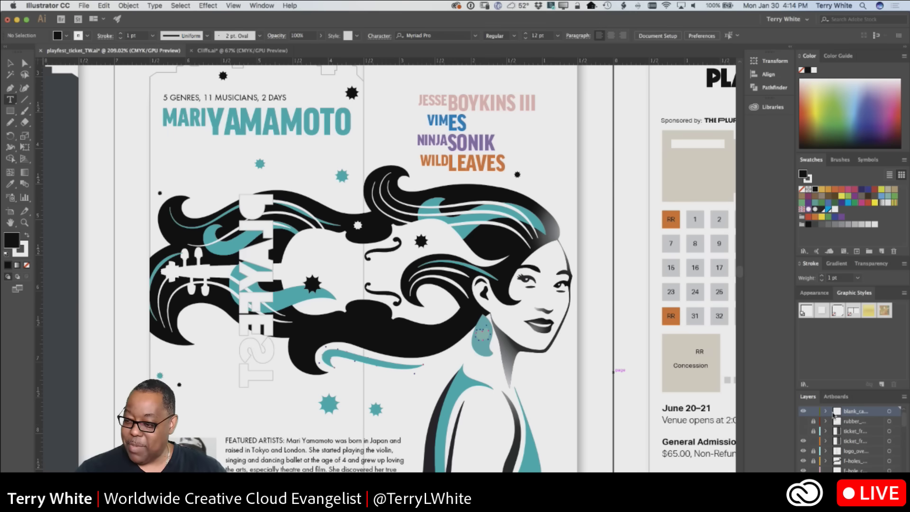
{"action": "left_click", "coordinate": [27, 266]}
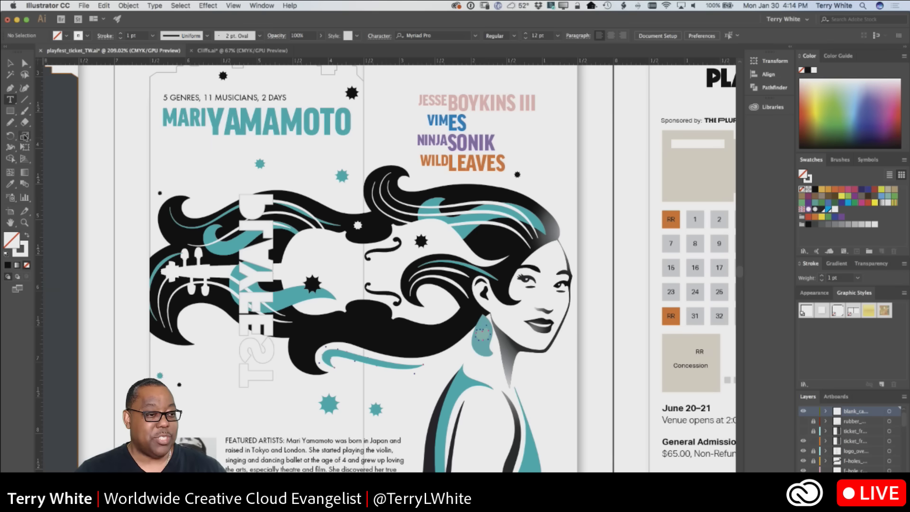
{"action": "left_click_drag", "start_coordinate": [10, 122], "coordinate": [38, 125]}
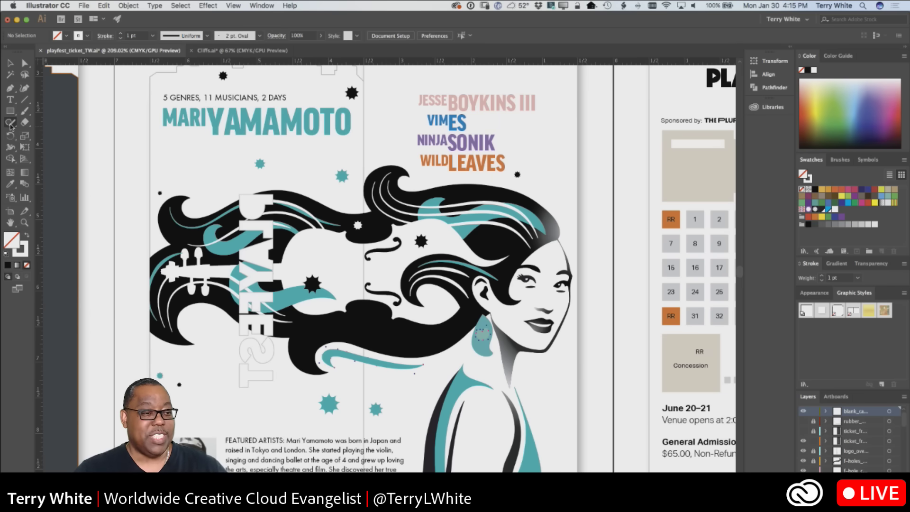
{"action": "left_click_drag", "start_coordinate": [10, 126], "coordinate": [46, 136]}
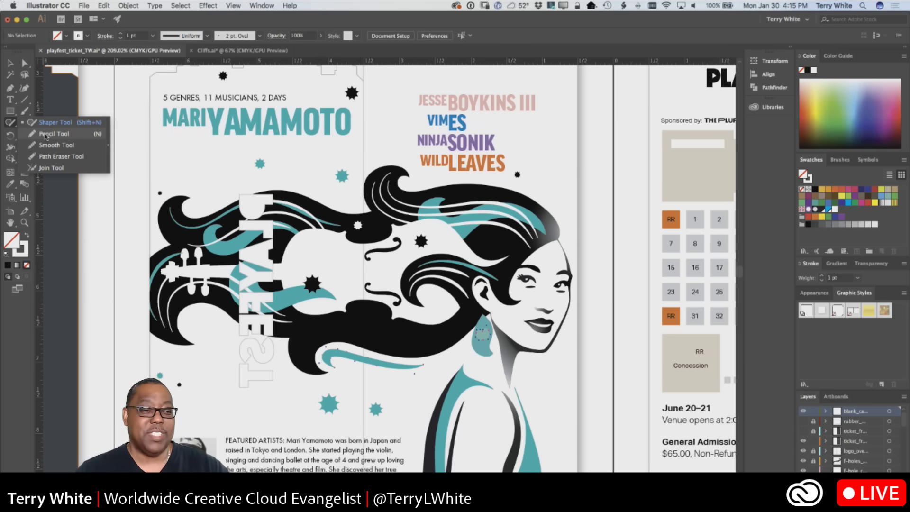
{"action": "left_click_drag", "start_coordinate": [46, 137], "coordinate": [46, 136]}
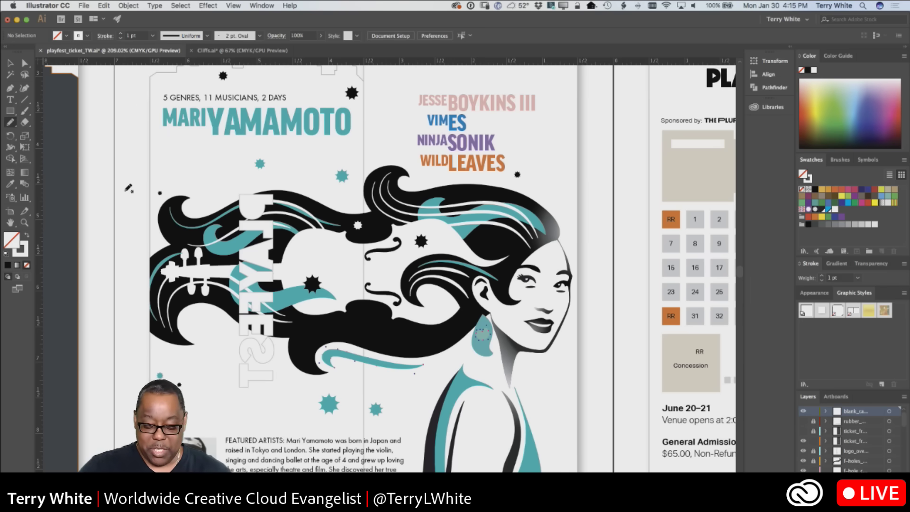
Try a freehand pencil stroke along the lower black hair lock, and undo it
{"action": "key", "text": "super+equal"}
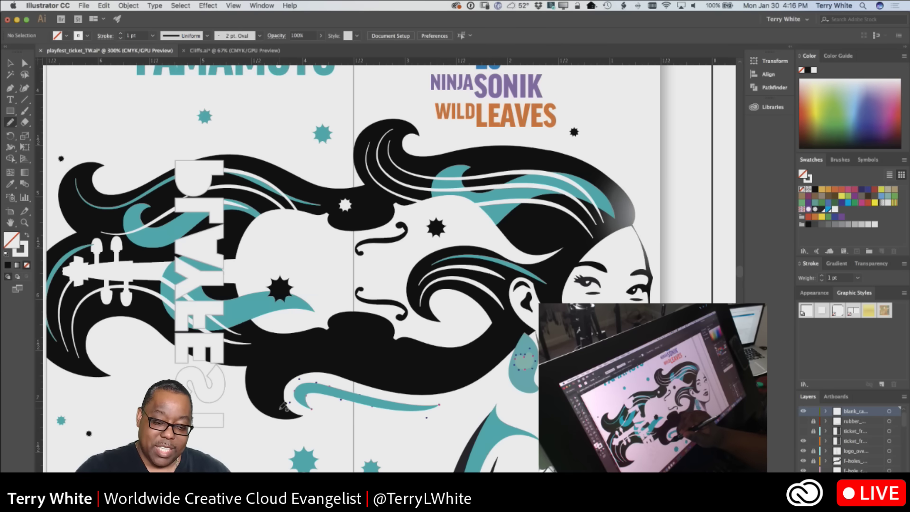
{"action": "mouse_move", "coordinate": [283, 407]}
{"action": "left_mouse_down"}
{"action": "mouse_move", "coordinate": [275, 387]}
{"action": "mouse_move", "coordinate": [292, 358]}
{"action": "mouse_move", "coordinate": [326, 355]}
{"action": "mouse_move", "coordinate": [425, 379]}
{"action": "mouse_move", "coordinate": [491, 348]}
{"action": "left_mouse_up"}
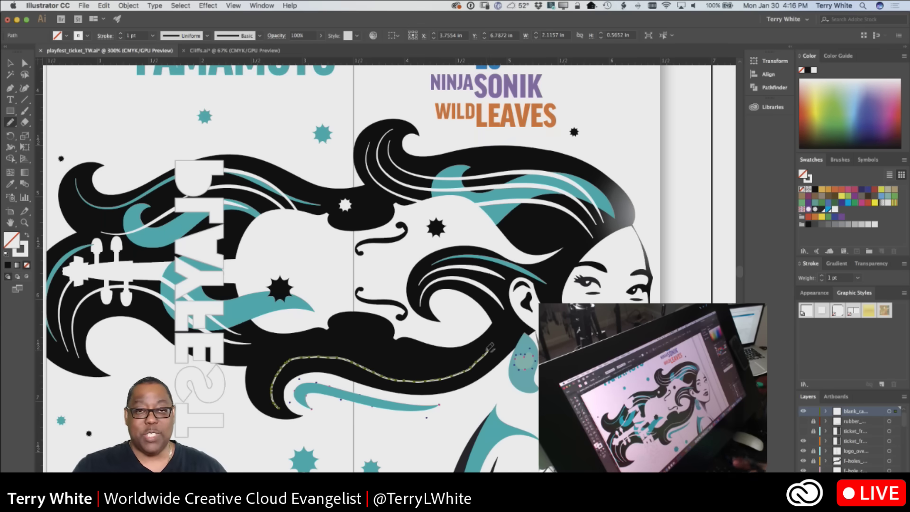
{"action": "key", "text": "super+z"}
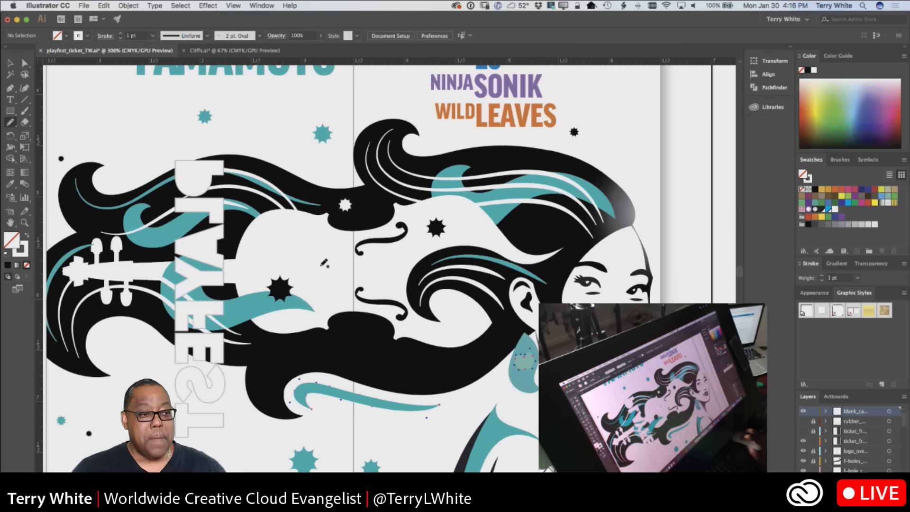
Set the Pencil tool's fidelity to the full Smooth setting, keeping the options dialog clear of the tools
{"action": "double_click", "coordinate": [10, 125]}
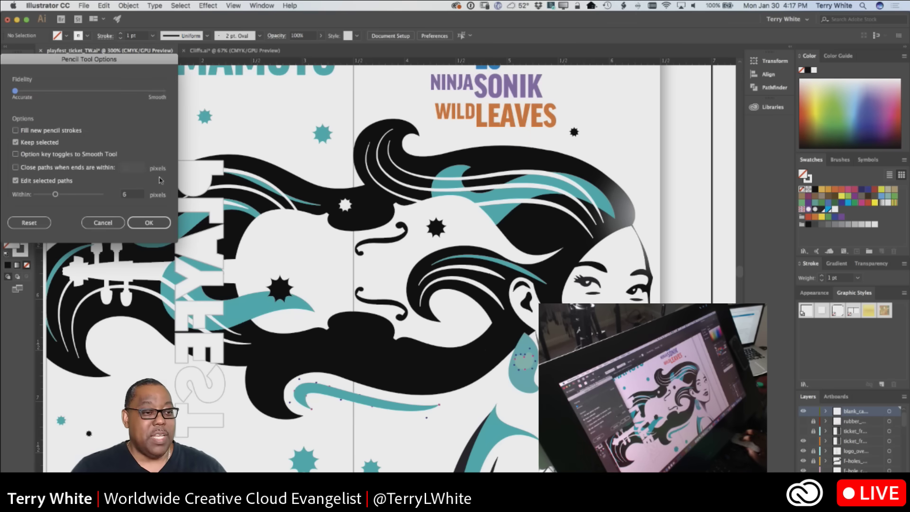
{"action": "left_click_drag", "start_coordinate": [93, 59], "coordinate": [405, 72]}
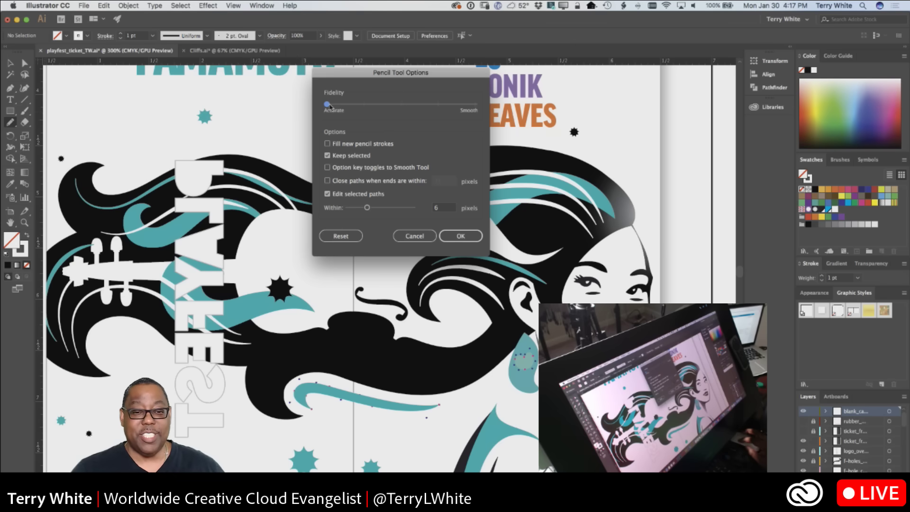
{"action": "left_click_drag", "start_coordinate": [329, 107], "coordinate": [475, 105]}
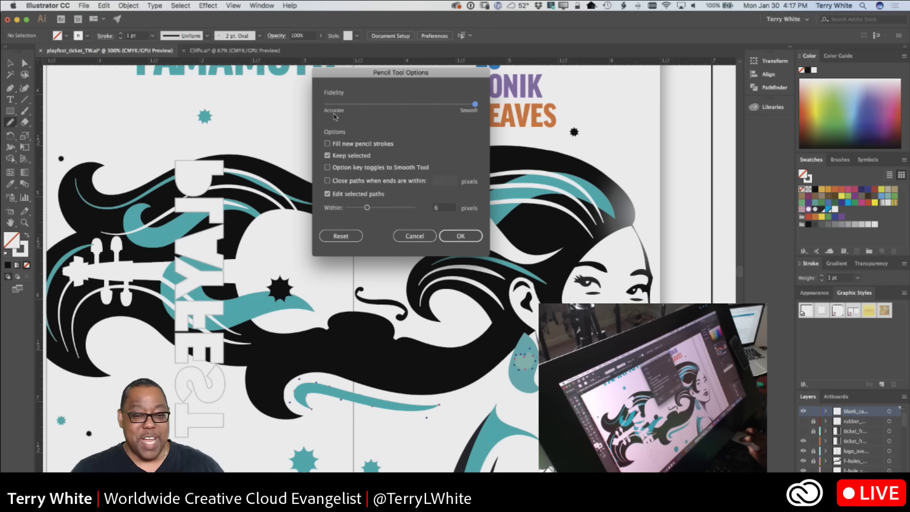
{"action": "left_click", "coordinate": [452, 236]}
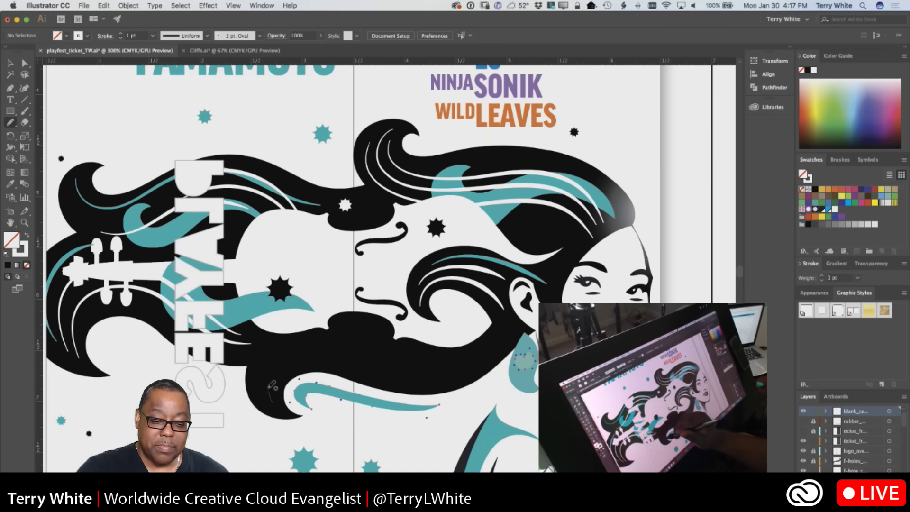
Draw a pencil stroke about 2.15 in wide along the lower hair lock and give it the pinched-middle variable width profile
{"action": "mouse_move", "coordinate": [269, 393]}
{"action": "left_mouse_down"}
{"action": "mouse_move", "coordinate": [274, 371]}
{"action": "mouse_move", "coordinate": [296, 356]}
{"action": "mouse_move", "coordinate": [329, 354]}
{"action": "mouse_move", "coordinate": [430, 388]}
{"action": "mouse_move", "coordinate": [470, 379]}
{"action": "mouse_move", "coordinate": [491, 356]}
{"action": "left_mouse_up"}
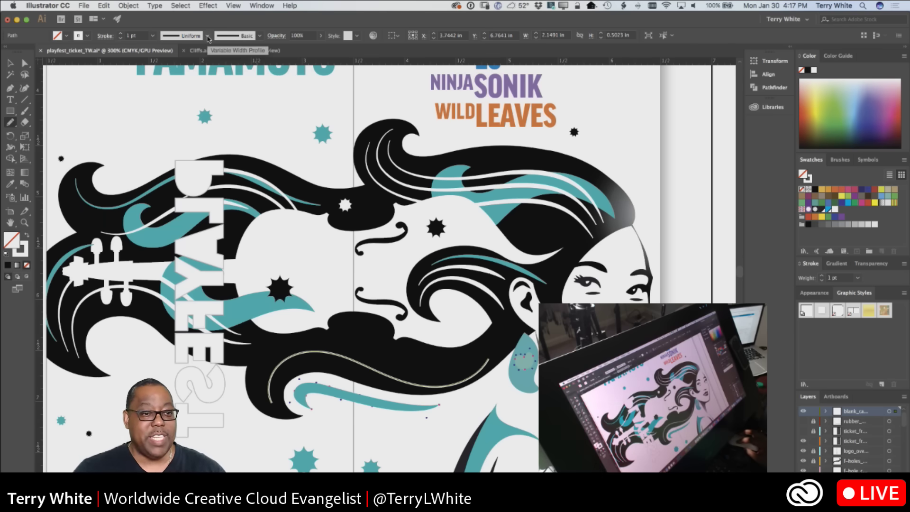
{"action": "left_click", "coordinate": [207, 37]}
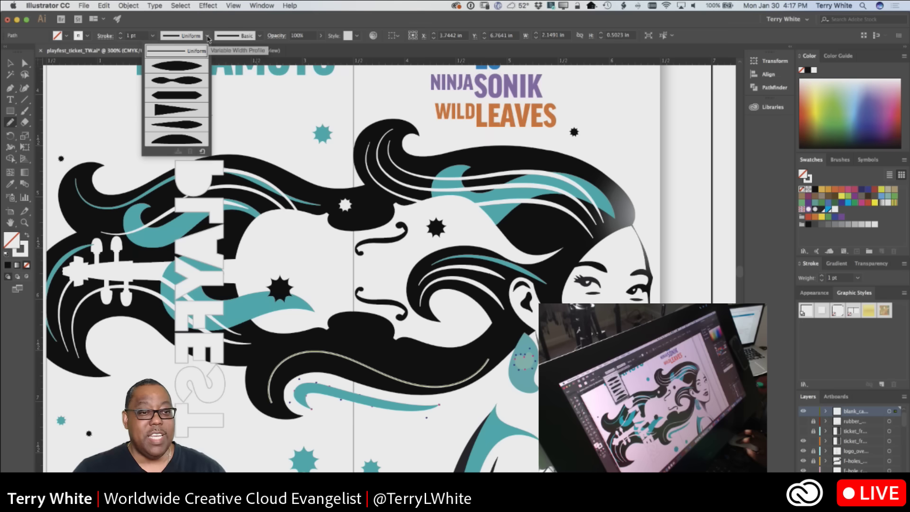
{"action": "left_click", "coordinate": [192, 87]}
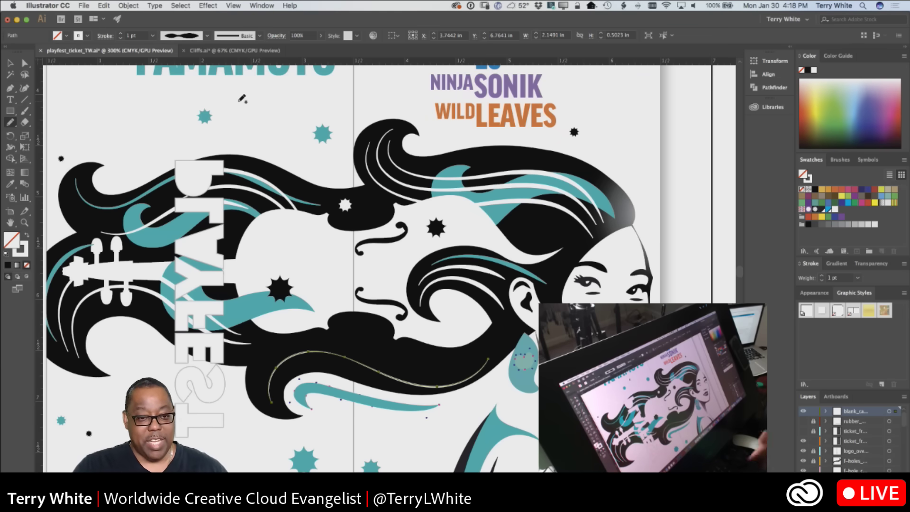
Create a new 11 x 8.5 in landscape document with five artboards, and close it
{"action": "key", "text": "super+n"}
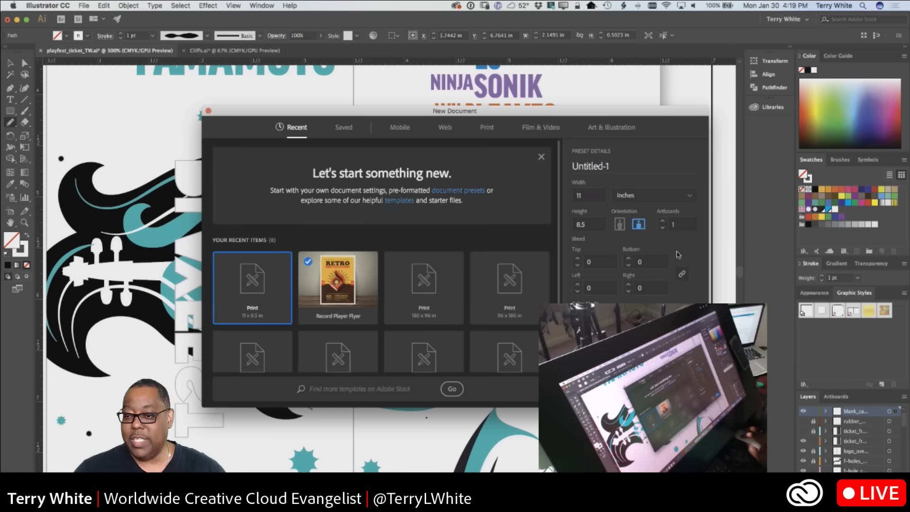
{"action": "double_click", "coordinate": [664, 223]}
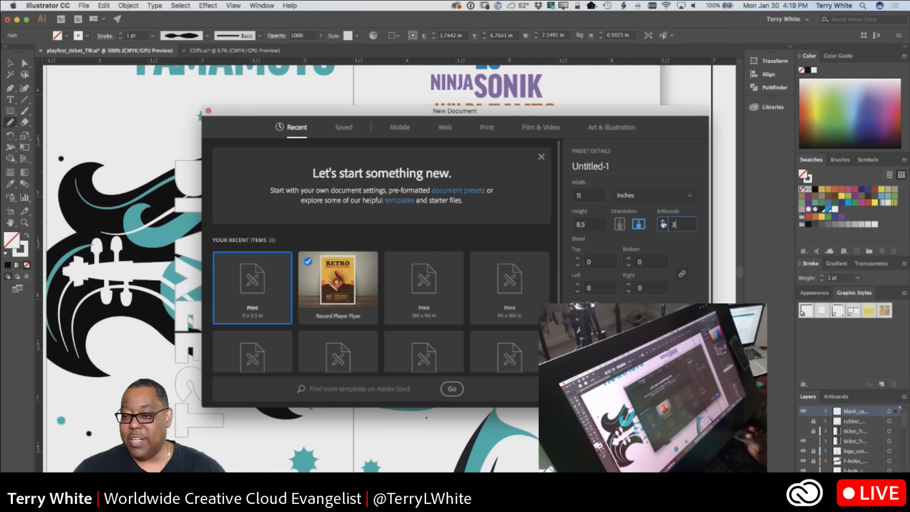
{"action": "left_click", "coordinate": [663, 221]}
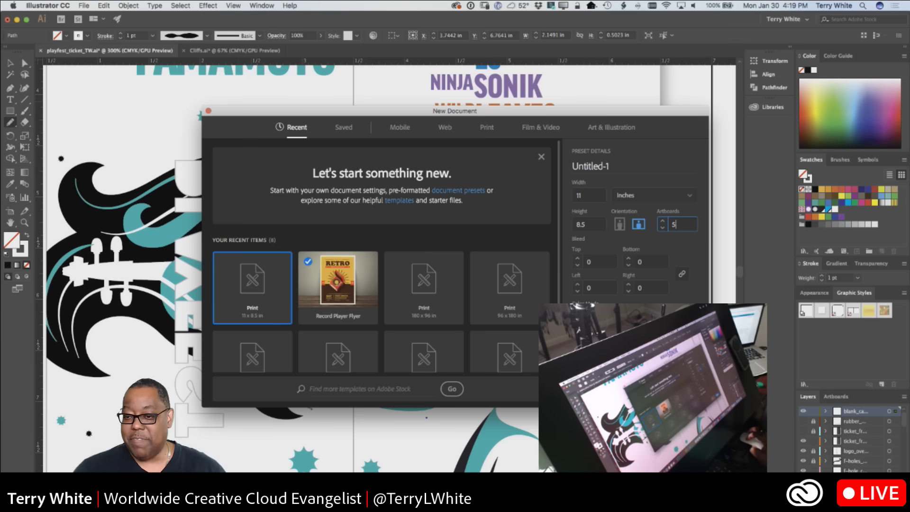
{"action": "key", "text": "Return"}
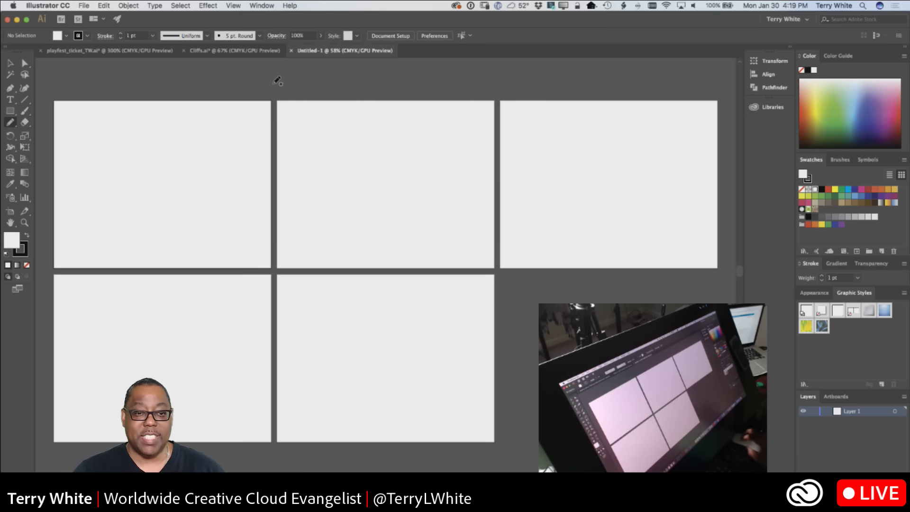
{"action": "left_click", "coordinate": [291, 50]}
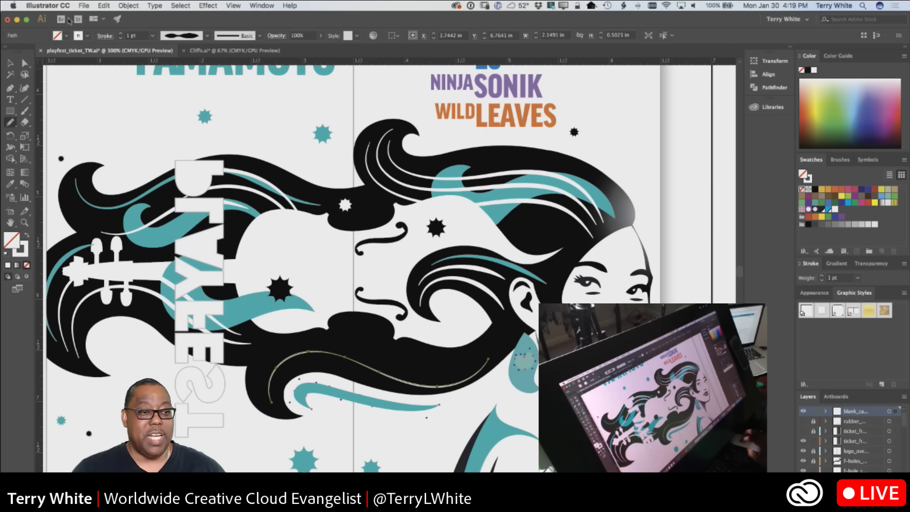
Switch to the Cliffs.ai document and choose the Touch Type tool for the CLIFFS lettering
{"action": "left_click", "coordinate": [235, 51]}
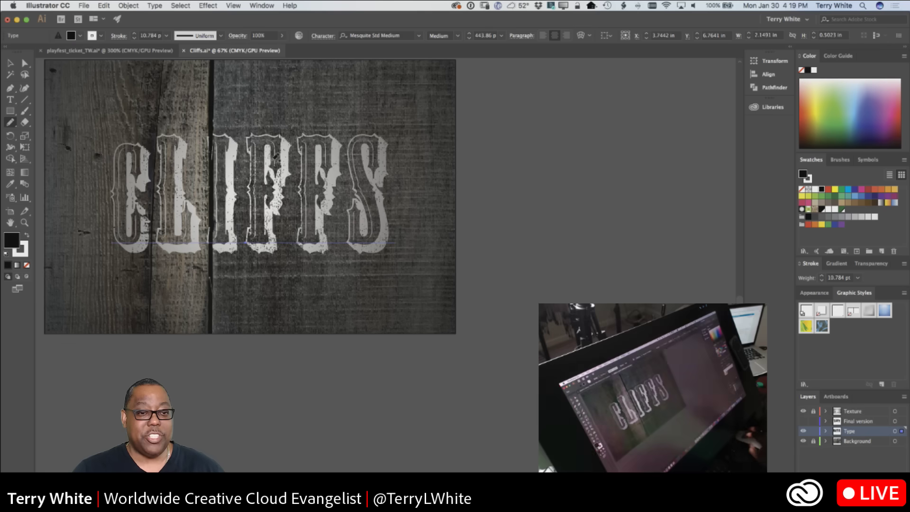
{"action": "left_click", "coordinate": [349, 190]}
{"action": "scroll", "coordinate": [350, 190], "scroll_direction": "up", "scroll_amount": 3}
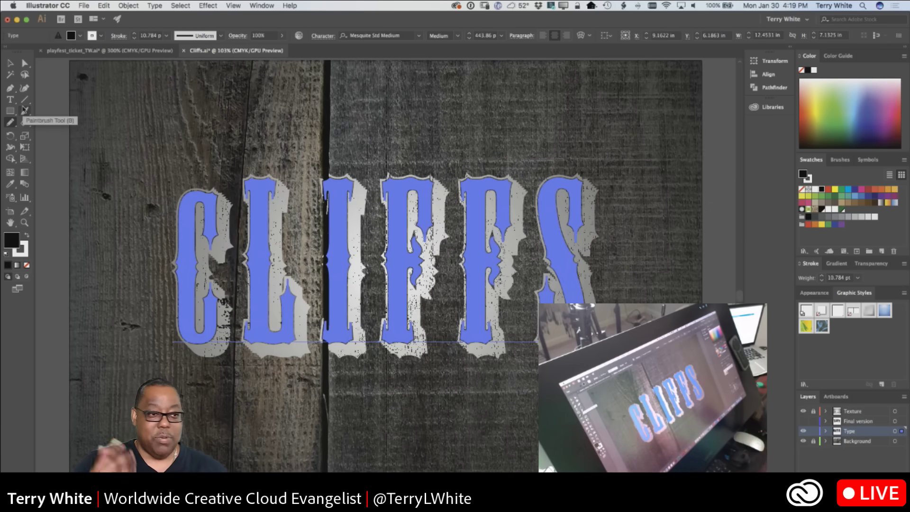
{"action": "left_click", "coordinate": [9, 101]}
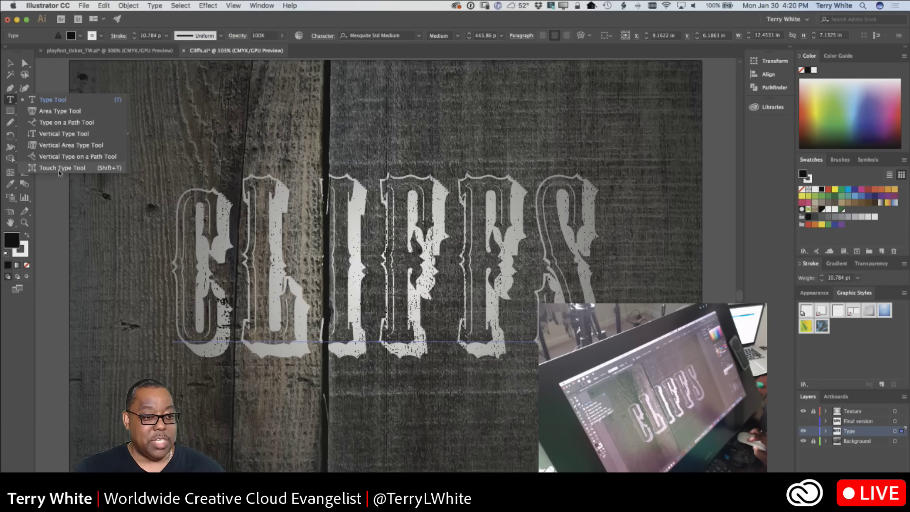
{"action": "left_click", "coordinate": [65, 169]}
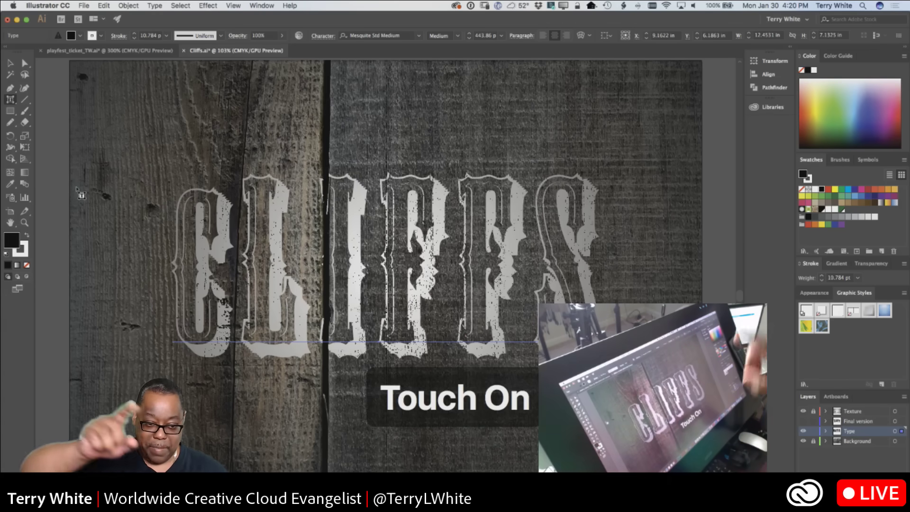
Enlarge and raise the letter C of CLIFFS as a live character, tilting it counter-clockwise
{"action": "left_click", "coordinate": [206, 316]}
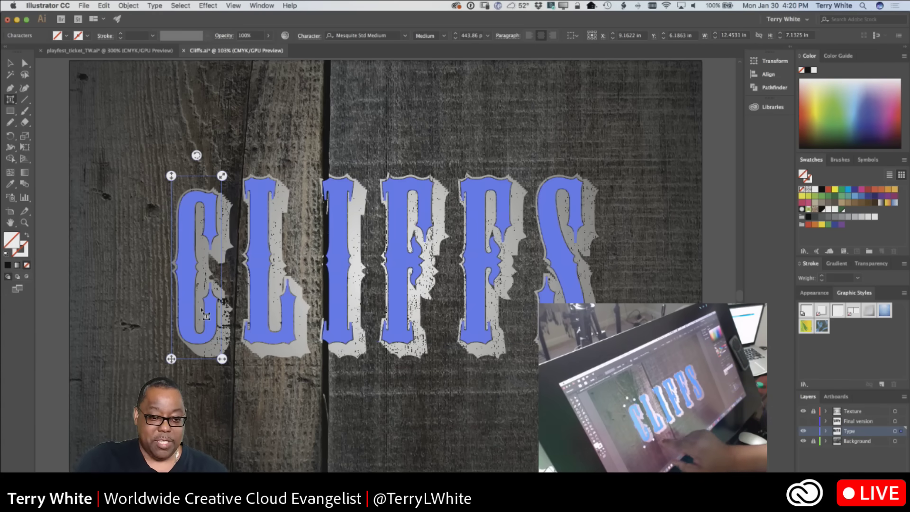
{"action": "left_click_drag", "start_coordinate": [222, 359], "coordinate": [239, 370]}
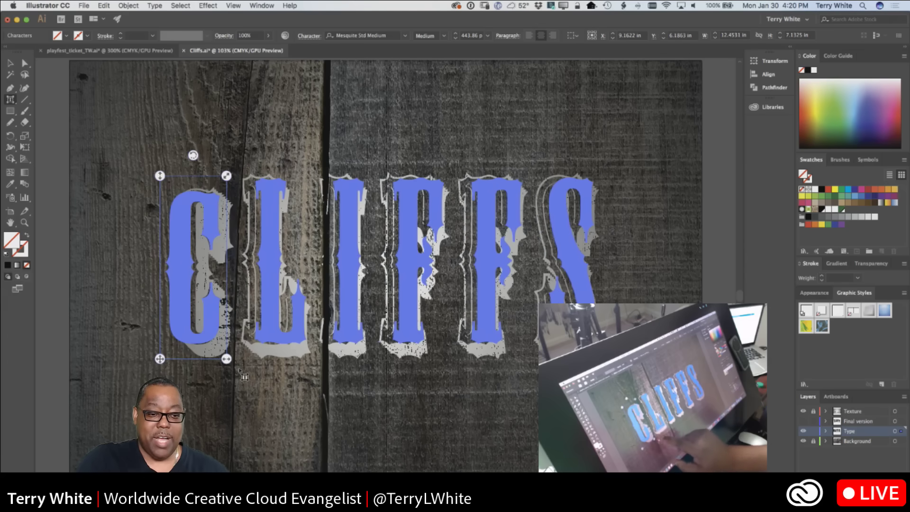
{"action": "left_click_drag", "start_coordinate": [199, 292], "coordinate": [219, 286]}
{"action": "left_click_drag", "start_coordinate": [246, 155], "coordinate": [290, 119]}
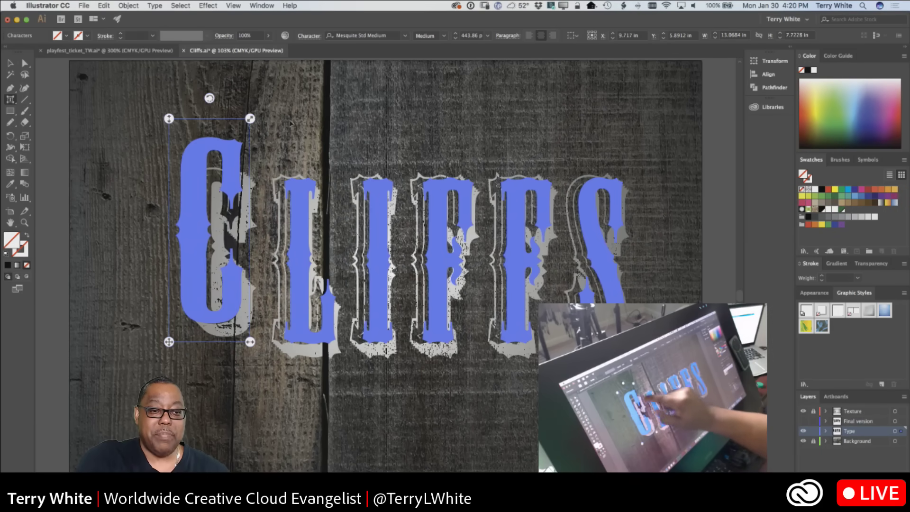
{"action": "left_click_drag", "start_coordinate": [209, 98], "coordinate": [173, 104]}
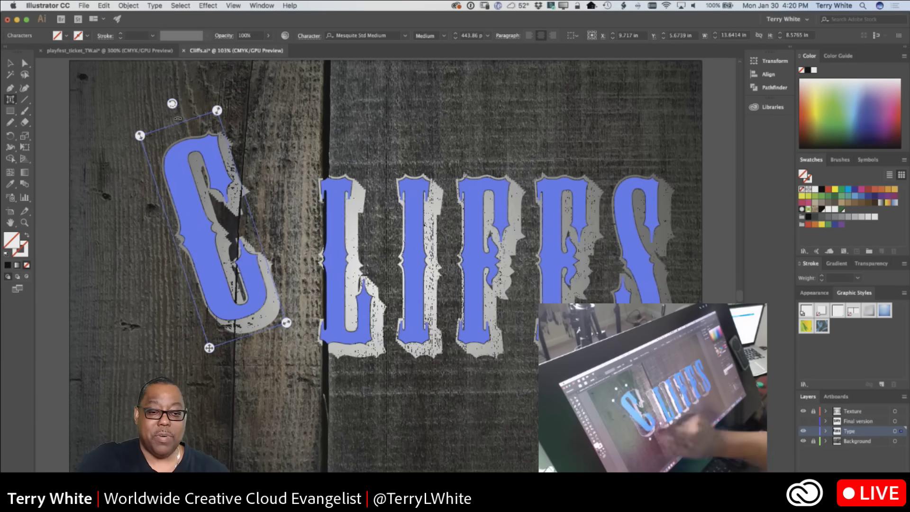
Lower the letter L while making it narrower and shorter, and scale the letter I up above its neighbours
{"action": "left_click", "coordinate": [352, 335]}
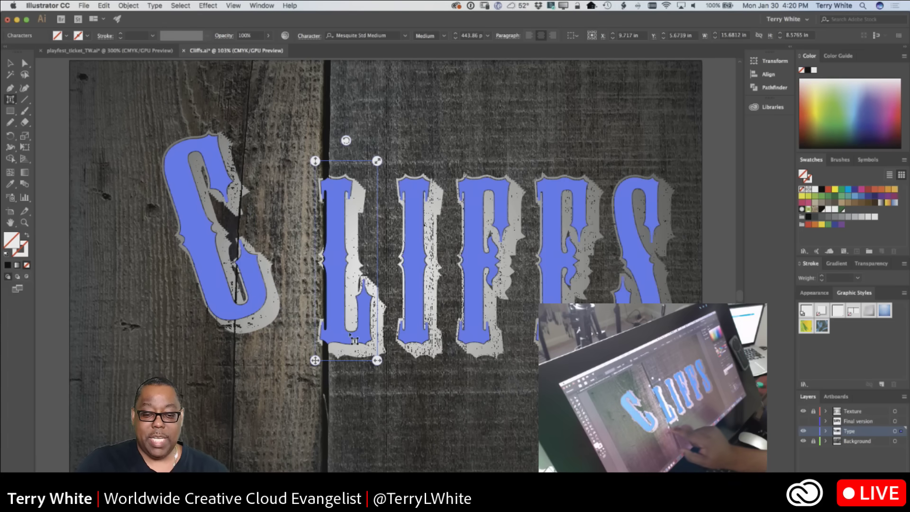
{"action": "left_click_drag", "start_coordinate": [354, 337], "coordinate": [351, 394]}
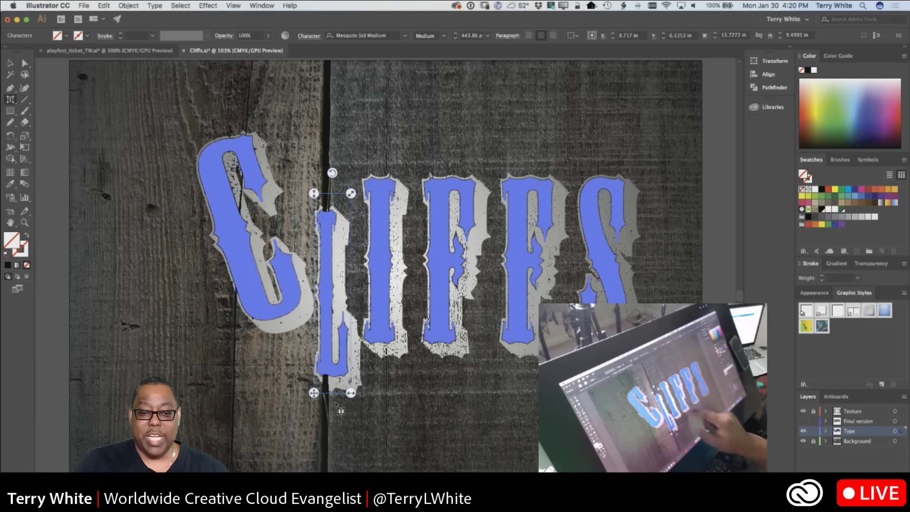
{"action": "mouse_move", "coordinate": [352, 192]}
{"action": "left_mouse_down"}
{"action": "mouse_move", "coordinate": [345, 227]}
{"action": "mouse_move", "coordinate": [352, 202]}
{"action": "left_mouse_up"}
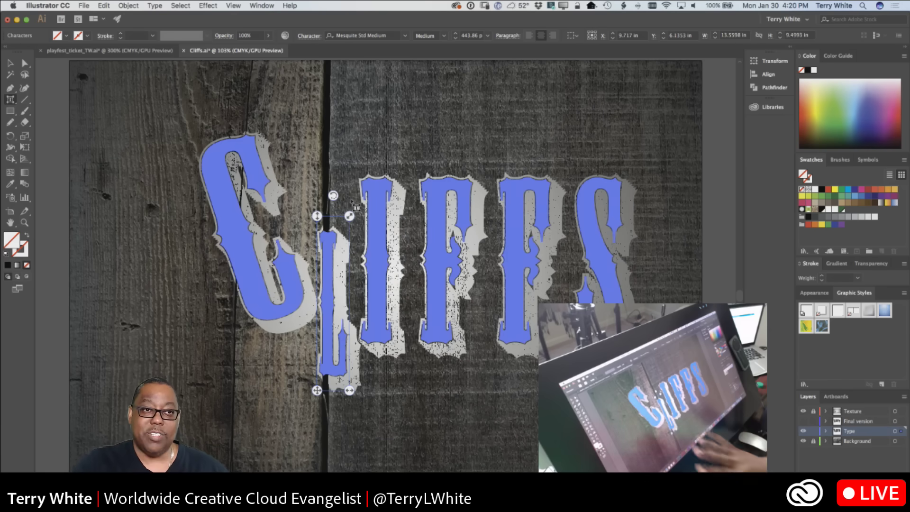
{"action": "left_click", "coordinate": [387, 322]}
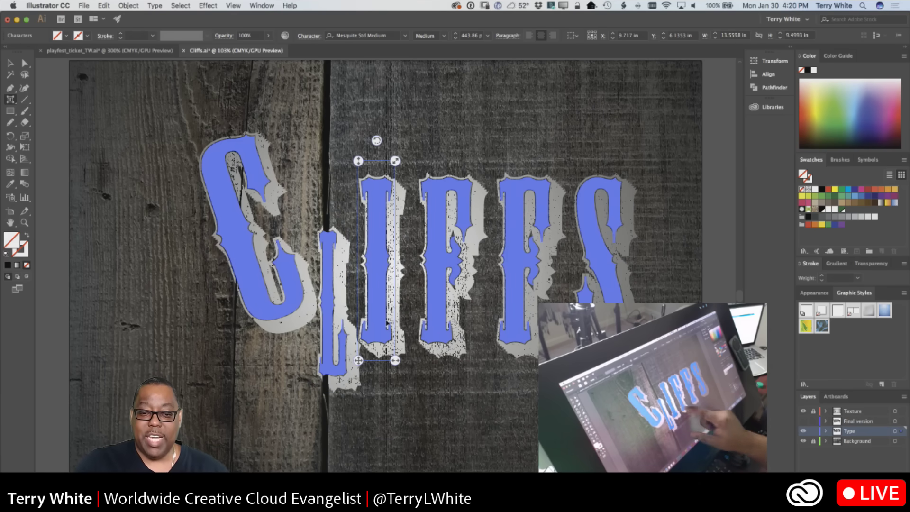
{"action": "left_click_drag", "start_coordinate": [395, 162], "coordinate": [445, 139]}
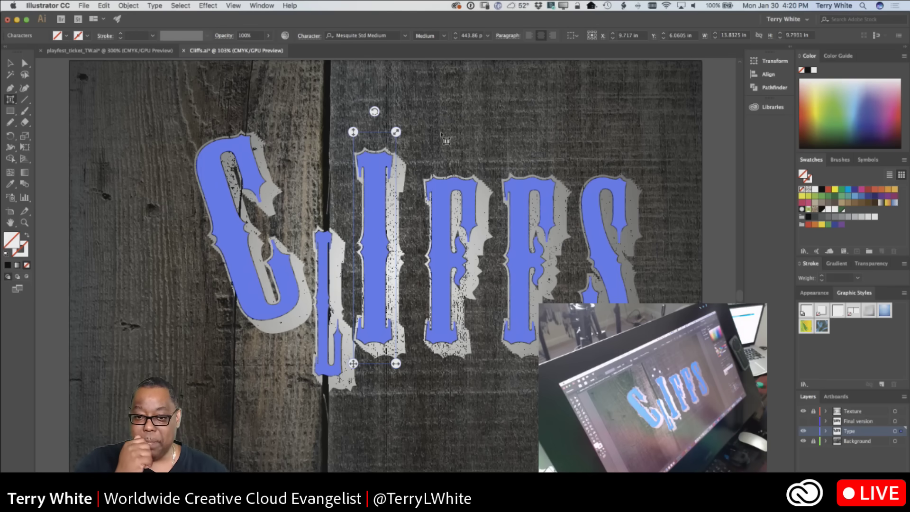
Narrow the first F of CLIFFS, and stretch the second F wider with a slight clockwise tilt
{"action": "left_click", "coordinate": [454, 327]}
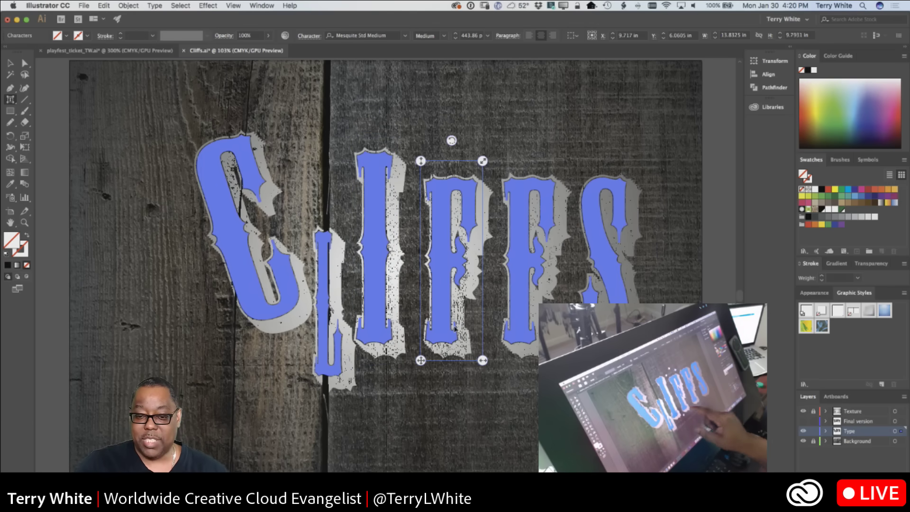
{"action": "left_click_drag", "start_coordinate": [483, 361], "coordinate": [456, 365]}
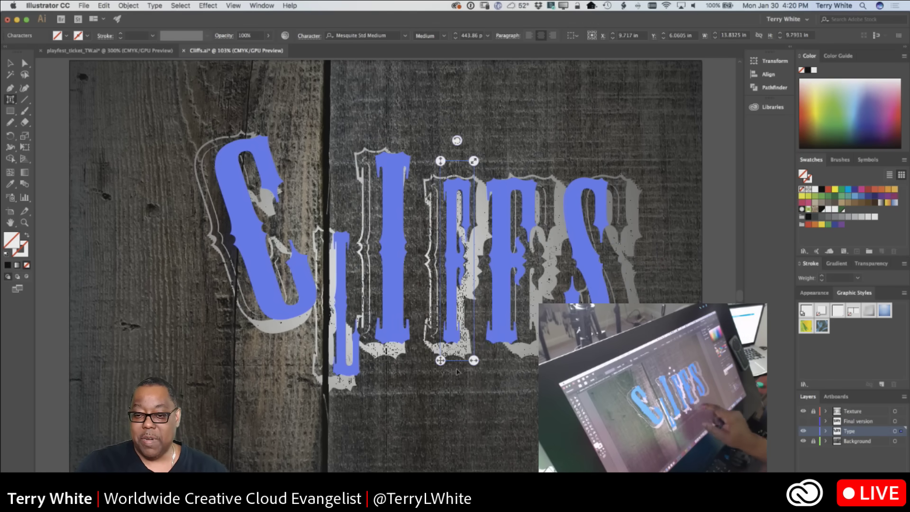
{"action": "left_click", "coordinate": [506, 344]}
{"action": "left_click_drag", "start_coordinate": [543, 360], "coordinate": [593, 361]}
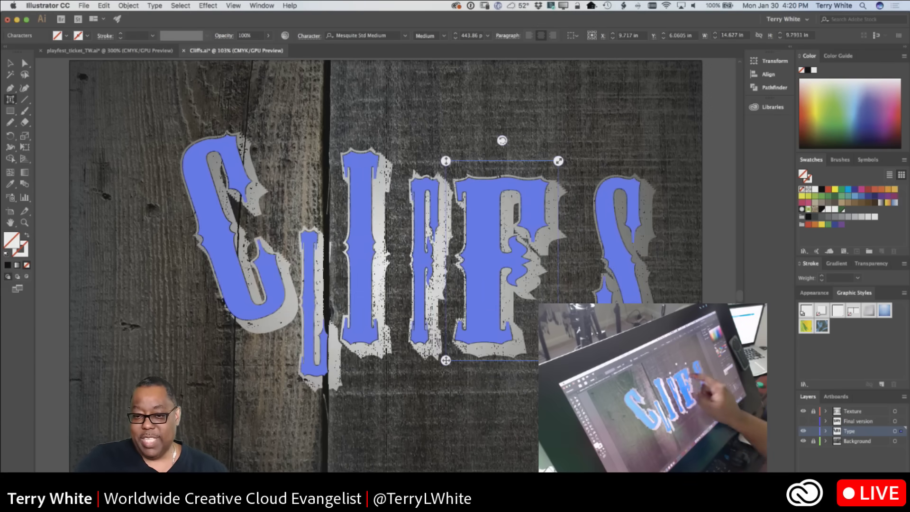
{"action": "left_click_drag", "start_coordinate": [502, 141], "coordinate": [525, 144]}
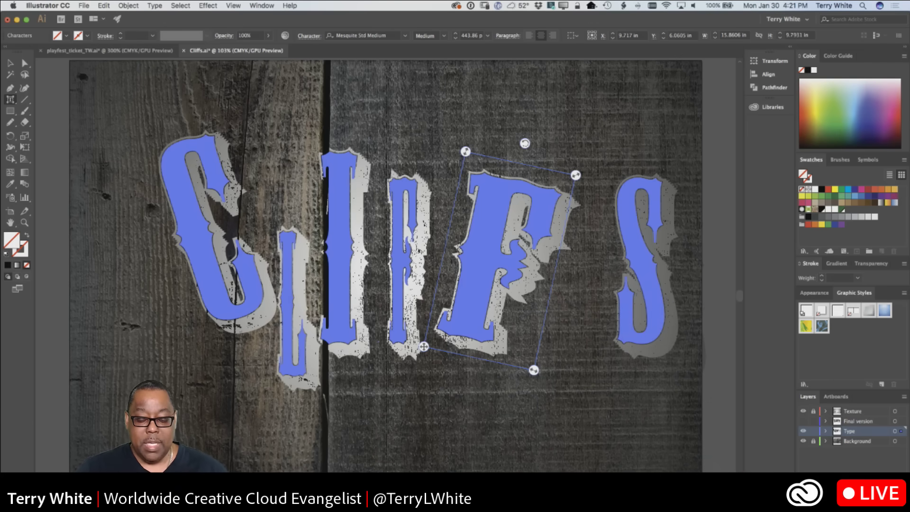
Switch to InDesign and look through the pages of Playfest_souvenir.indd, returning to the PLAYFEST cover
{"action": "key", "text": "super+Tab"}
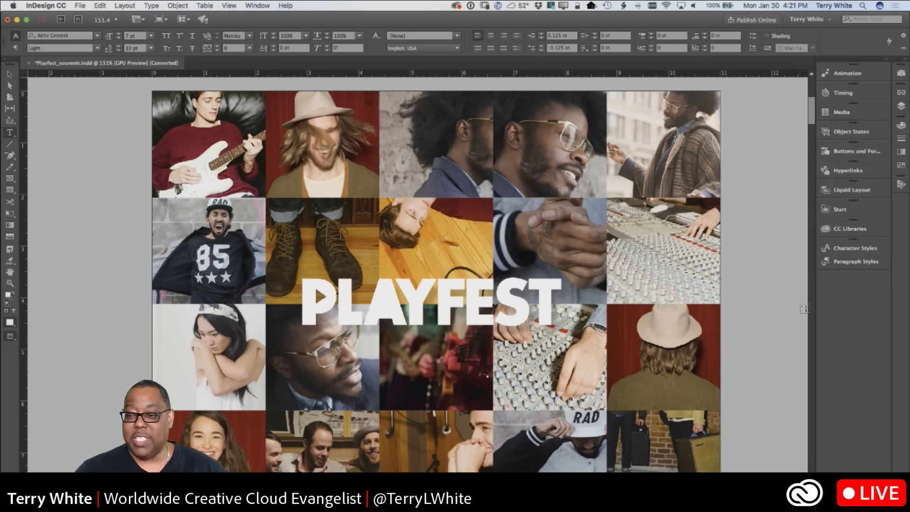
{"action": "scroll", "coordinate": [768, 307], "scroll_direction": "down", "scroll_amount": 2}
{"action": "scroll", "coordinate": [767, 307], "scroll_direction": "down", "scroll_amount": 10}
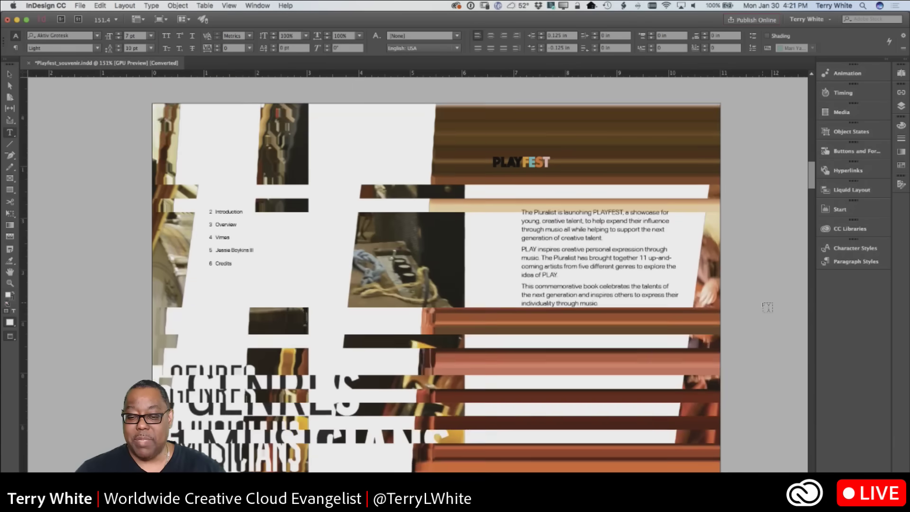
{"action": "scroll", "coordinate": [768, 308], "scroll_direction": "down", "scroll_amount": 10}
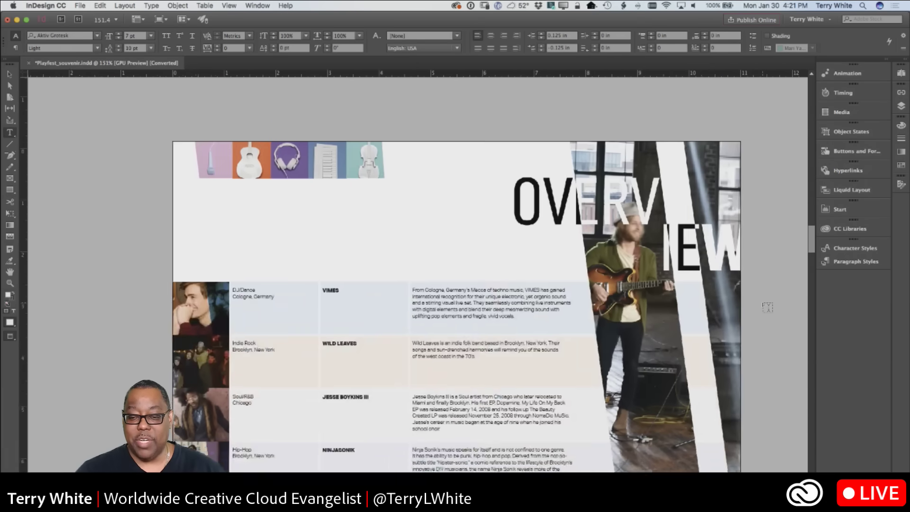
{"action": "scroll", "coordinate": [768, 307], "scroll_direction": "down", "scroll_amount": 10}
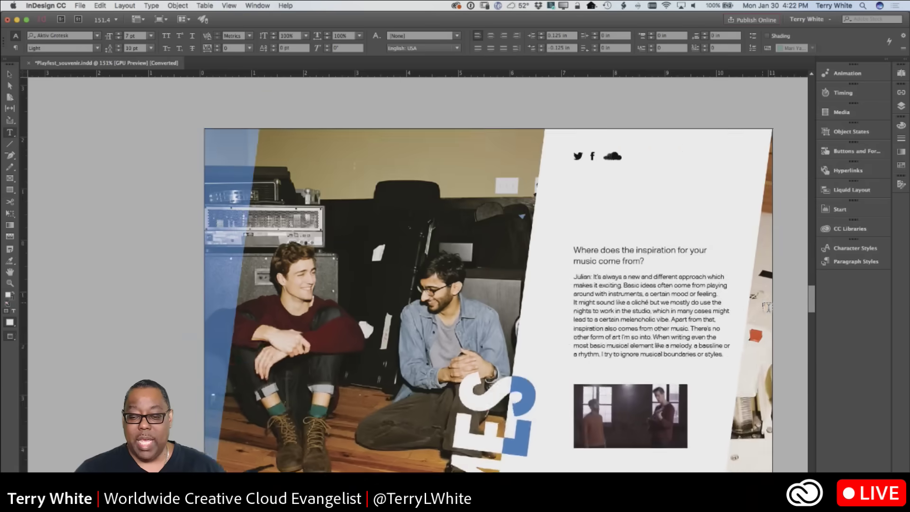
{"action": "scroll", "coordinate": [768, 307], "scroll_direction": "down", "scroll_amount": 10}
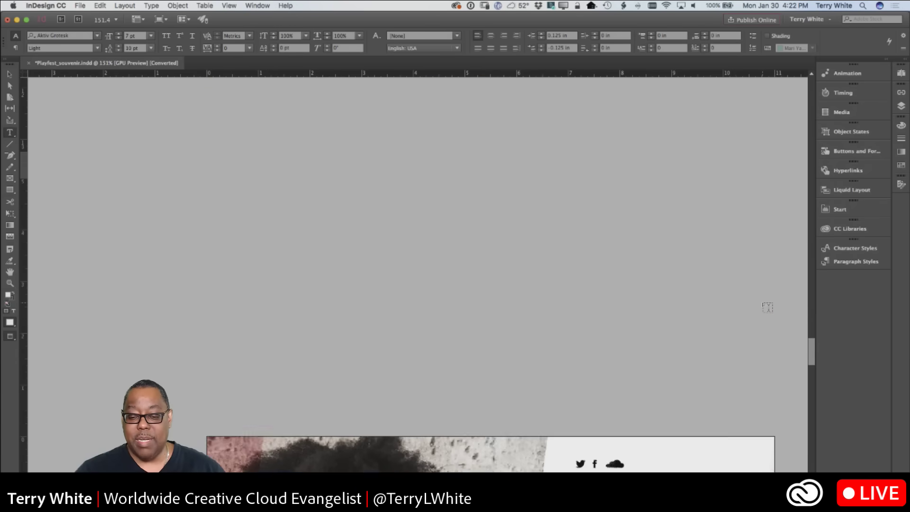
{"action": "scroll", "coordinate": [768, 307], "scroll_direction": "down", "scroll_amount": 3}
{"action": "scroll", "coordinate": [768, 308], "scroll_direction": "down", "scroll_amount": 15}
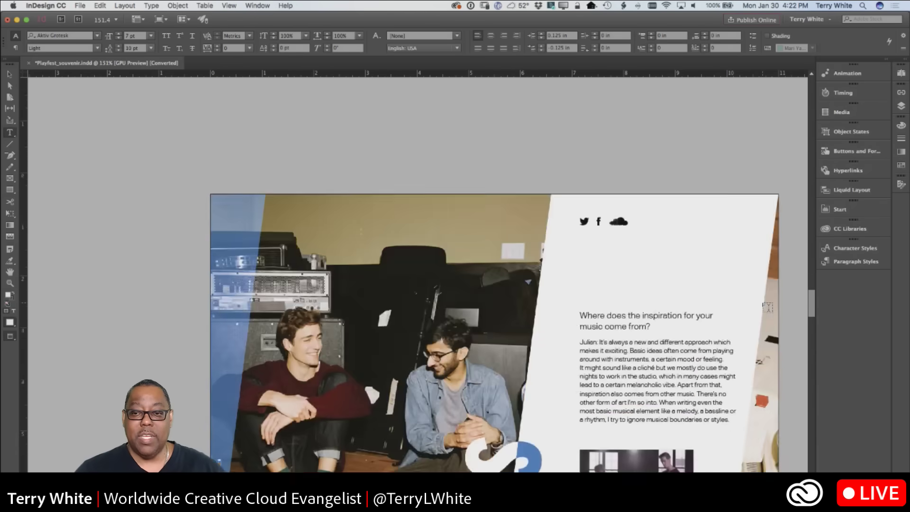
{"action": "scroll", "coordinate": [768, 308], "scroll_direction": "up", "scroll_amount": 5}
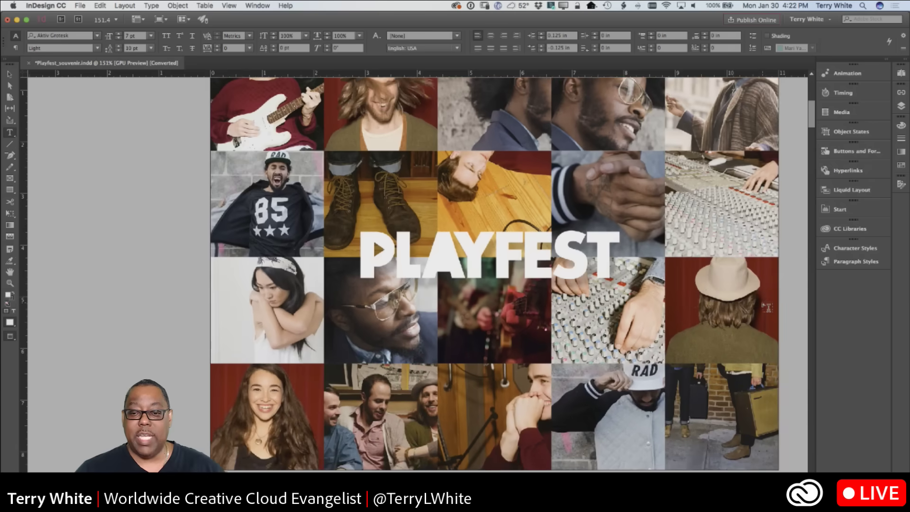
{"action": "scroll", "coordinate": [768, 307], "scroll_direction": "right", "scroll_amount": 3}
{"action": "scroll", "coordinate": [768, 307], "scroll_direction": "right", "scroll_amount": 1}
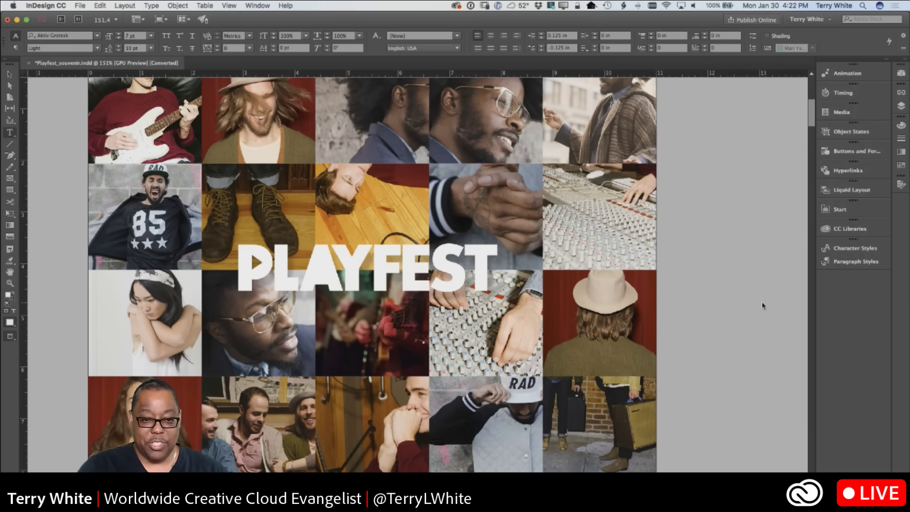
Create a new 10-page Letter-size document with Print intent, facing pages and a single column
{"action": "key", "text": "super+n"}
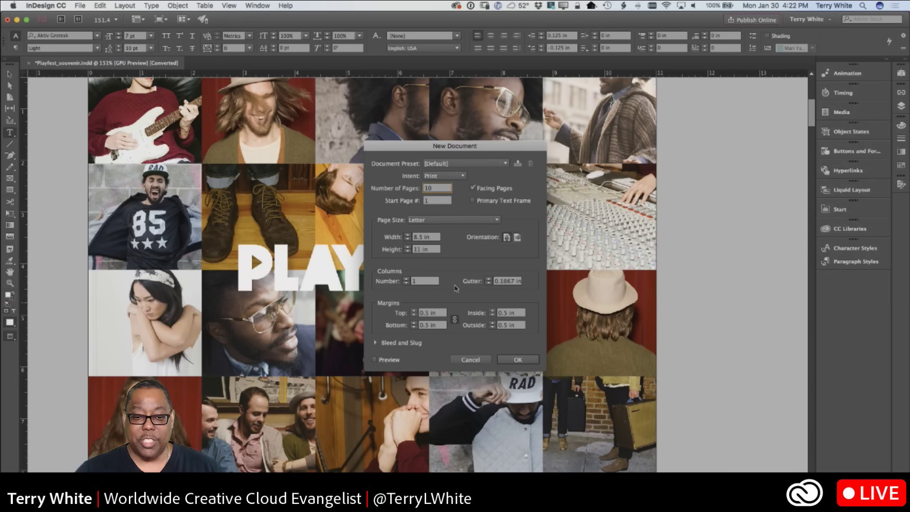
{"action": "left_click", "coordinate": [445, 219]}
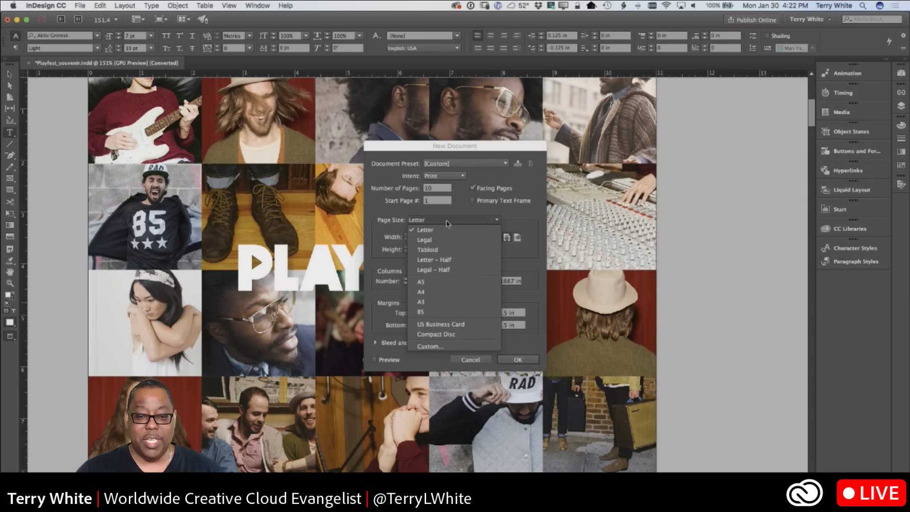
{"action": "left_click", "coordinate": [447, 219]}
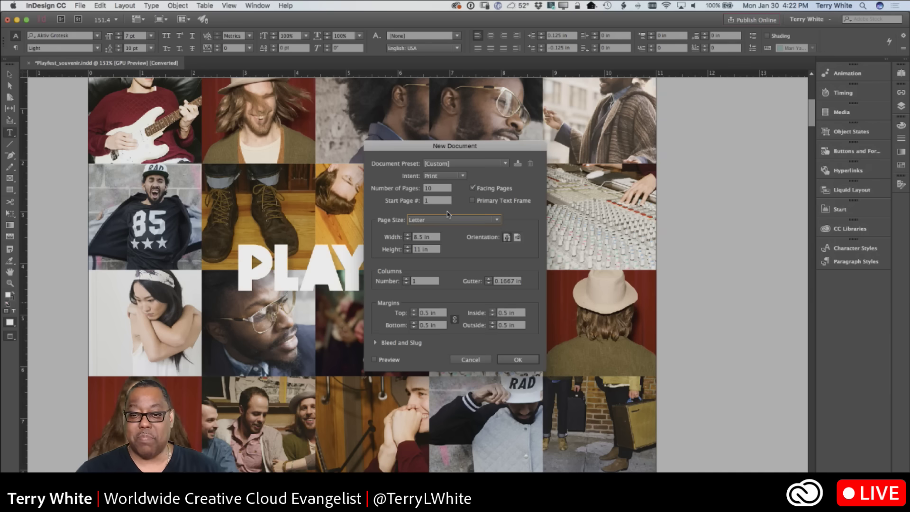
{"action": "left_click", "coordinate": [450, 176]}
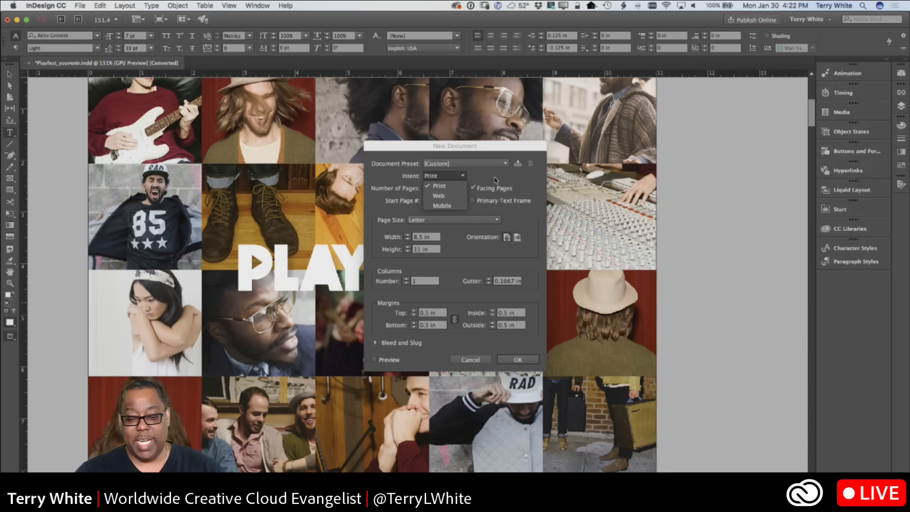
{"action": "left_click", "coordinate": [518, 185]}
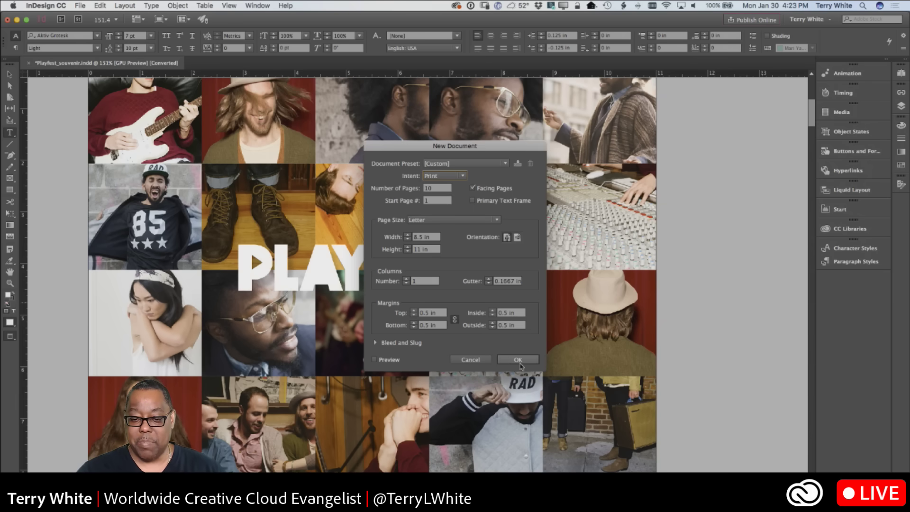
{"action": "left_click", "coordinate": [518, 360]}
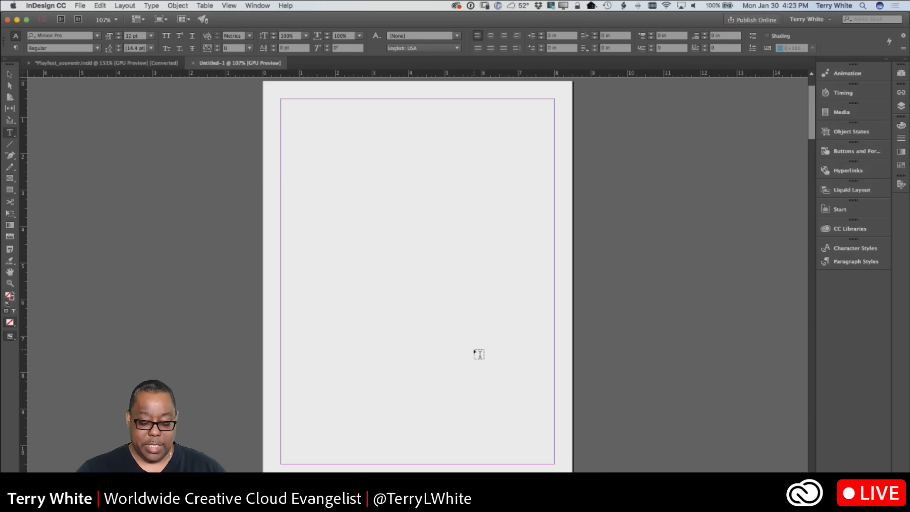
Look through all the spreads of the new document from the first page to the last and back
{"action": "key", "text": "super+minus"}
{"action": "key", "text": "super+minus"}
{"action": "key", "text": "super+minus"}
{"action": "key", "text": "super+minus"}
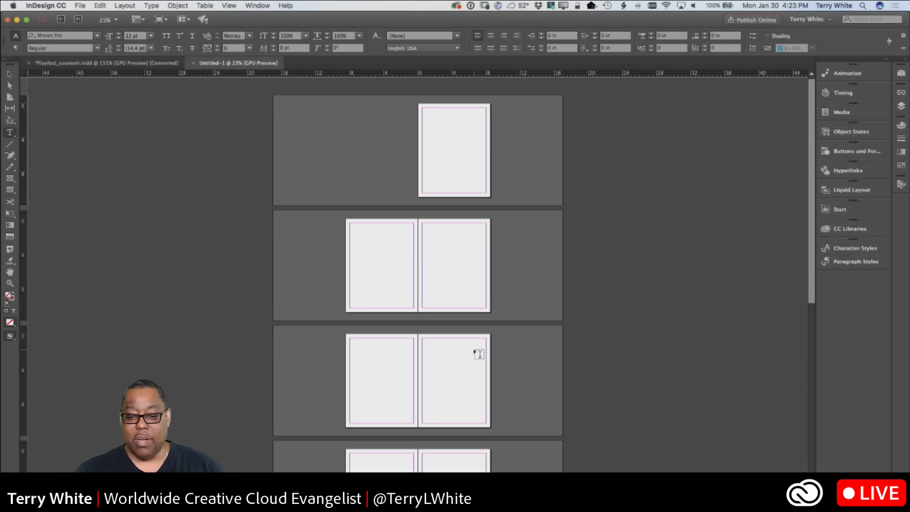
{"action": "scroll", "coordinate": [479, 354], "scroll_direction": "down", "scroll_amount": 8}
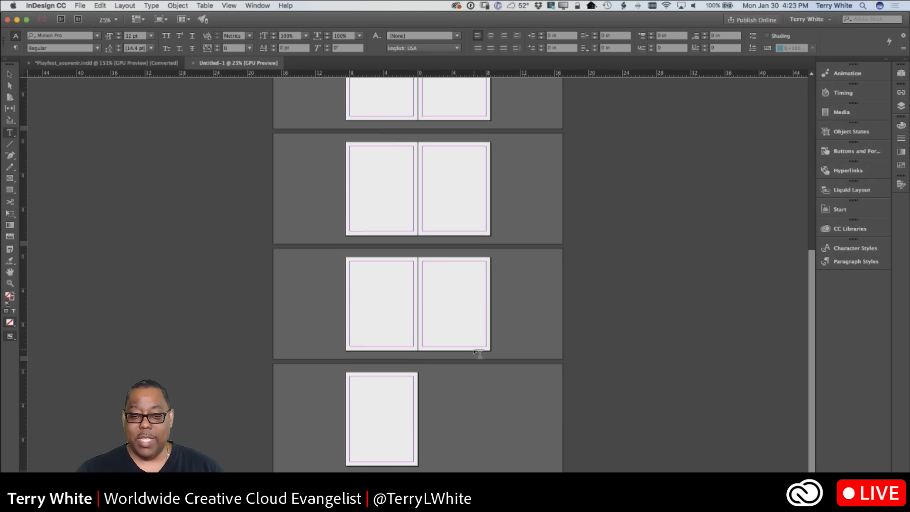
{"action": "scroll", "coordinate": [479, 354], "scroll_direction": "up", "scroll_amount": 8}
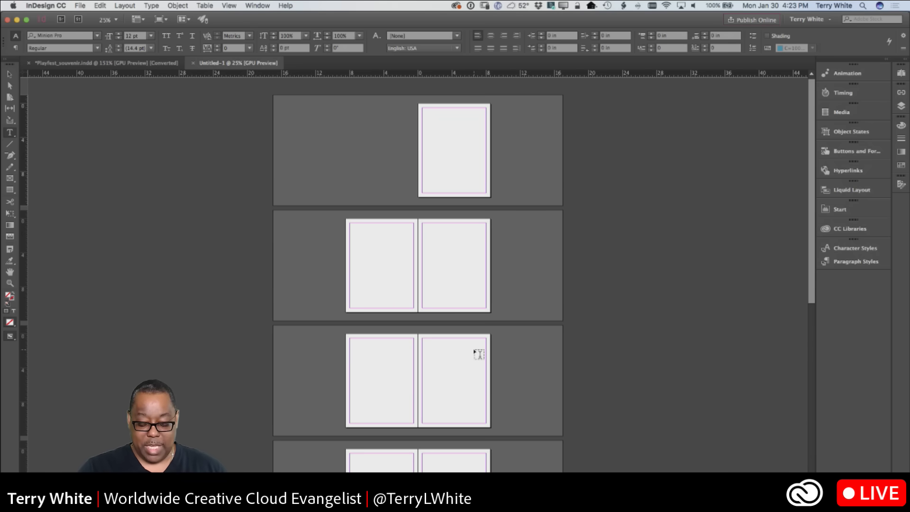
{"action": "key", "text": "super+minus"}
{"action": "key", "text": "super+equal"}
{"action": "key", "text": "super+equal"}
{"action": "key", "text": "super+equal"}
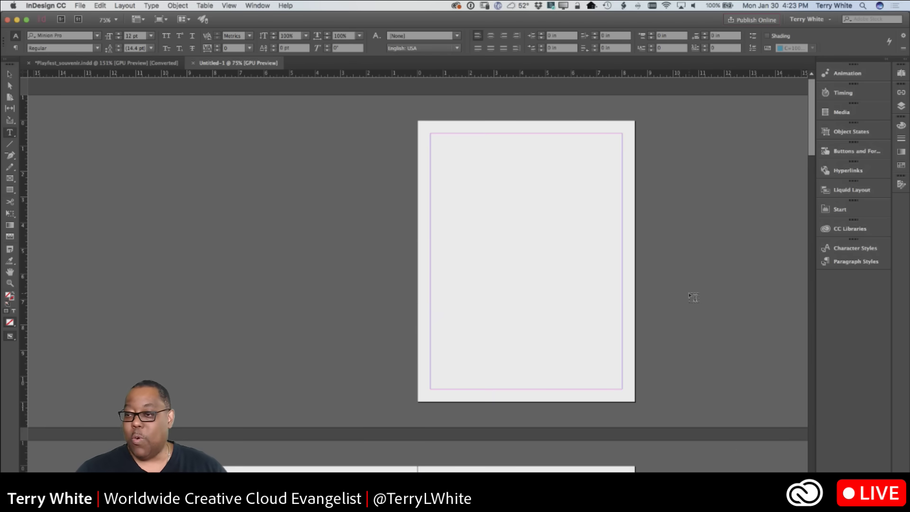
Place the Dance and music image from the Adobe Stock library low on the second spread's right-hand page, about 4 by 5.75 in
{"action": "left_click", "coordinate": [825, 233]}
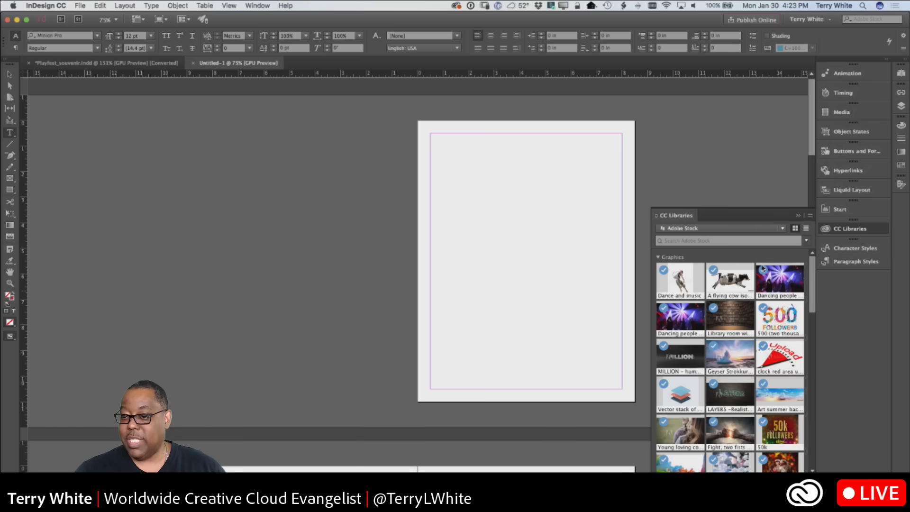
{"action": "scroll", "coordinate": [761, 271], "scroll_direction": "down", "scroll_amount": 1}
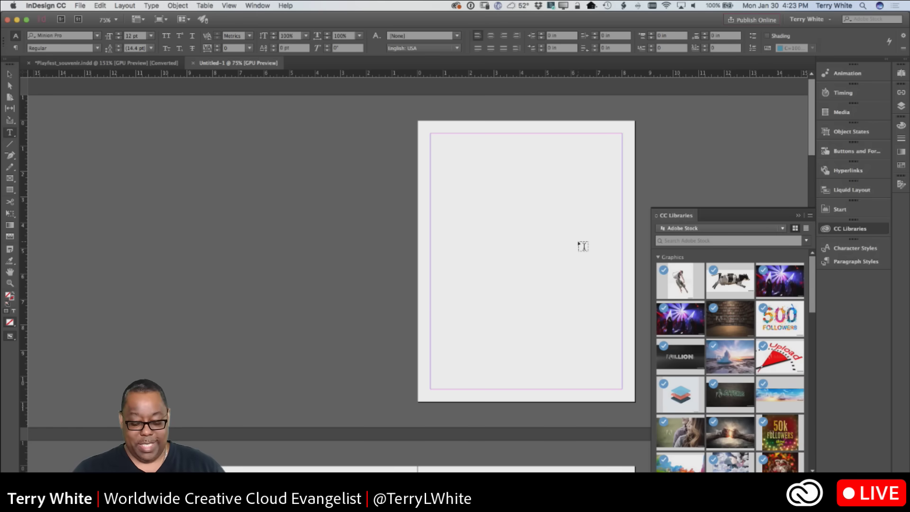
{"action": "key", "text": "super+0"}
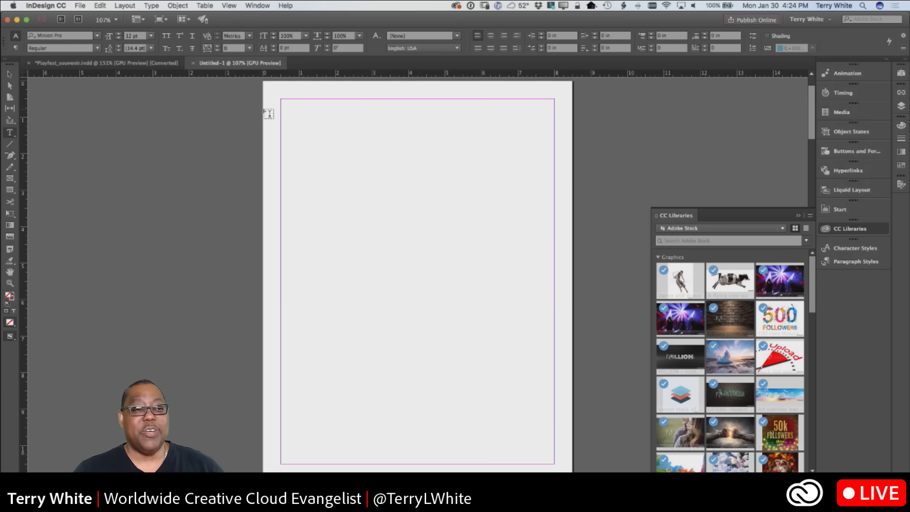
{"action": "left_click", "coordinate": [80, 5]}
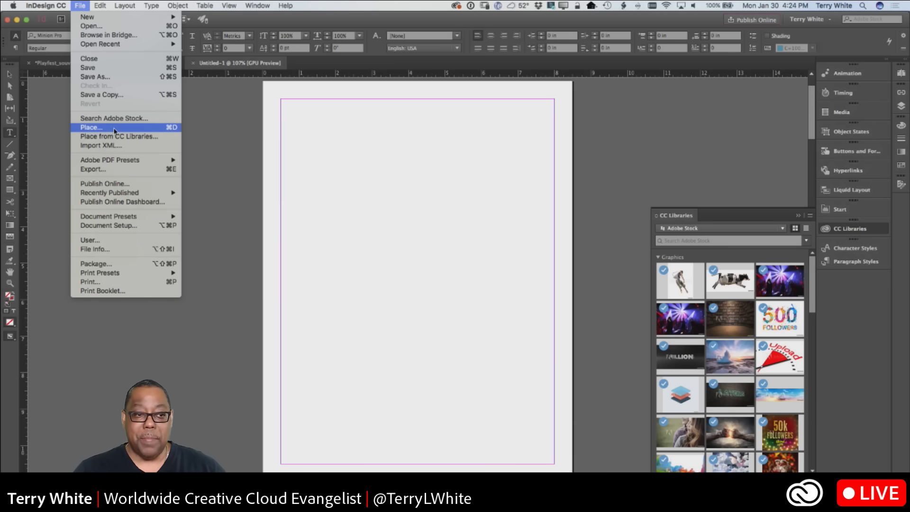
{"action": "left_click", "coordinate": [100, 6]}
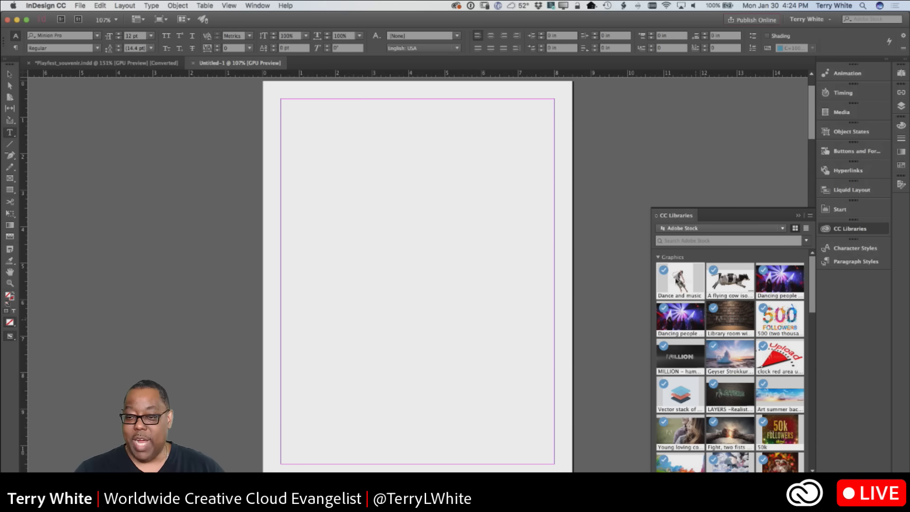
{"action": "left_click_drag", "start_coordinate": [677, 281], "coordinate": [392, 287]}
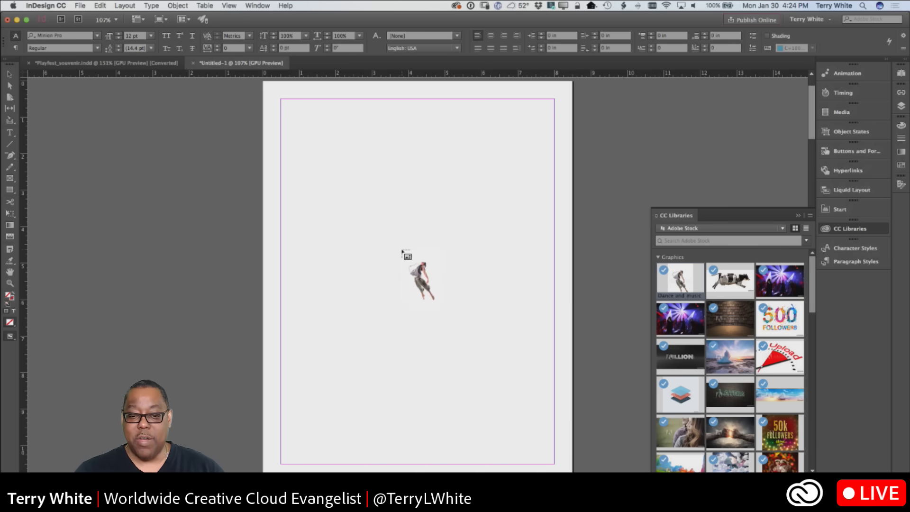
{"action": "scroll", "coordinate": [427, 263], "scroll_direction": "down", "scroll_amount": 8}
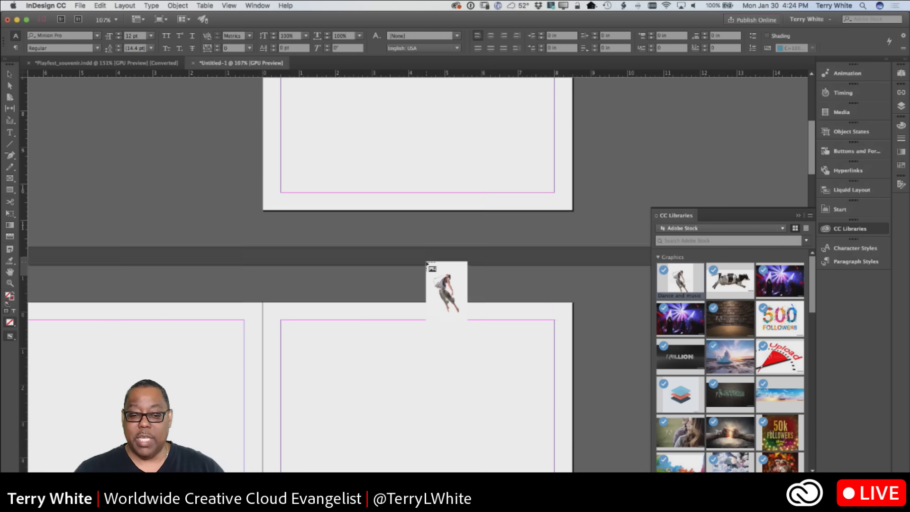
{"action": "scroll", "coordinate": [427, 263], "scroll_direction": "down", "scroll_amount": 5}
{"action": "left_click", "coordinate": [411, 235]}
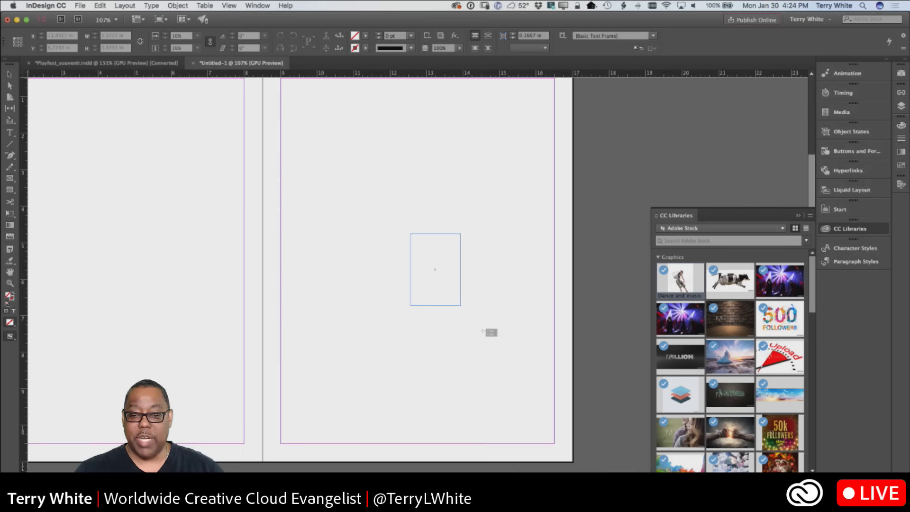
{"action": "left_click_drag", "start_coordinate": [482, 331], "coordinate": [557, 444]}
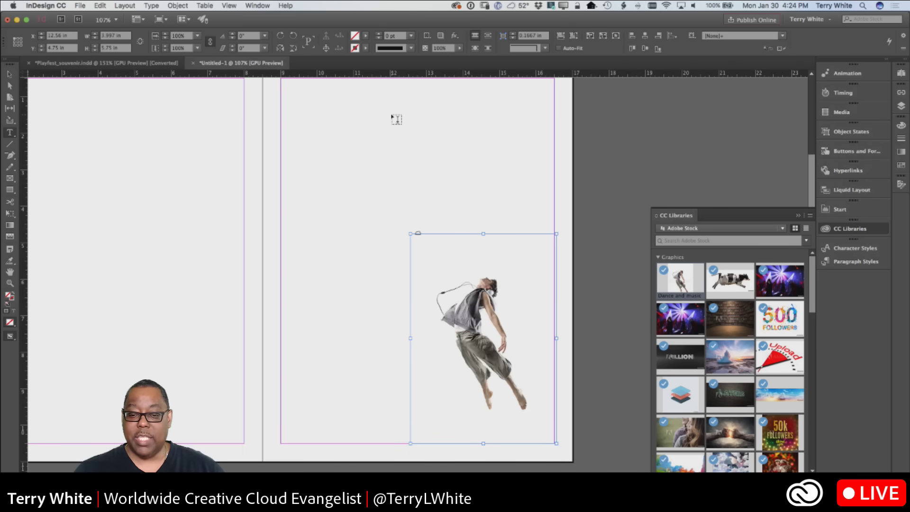
Add a margin-wide text frame at the top of the first page containing the centered word "Design"
{"action": "scroll", "coordinate": [396, 120], "scroll_direction": "up", "scroll_amount": 12}
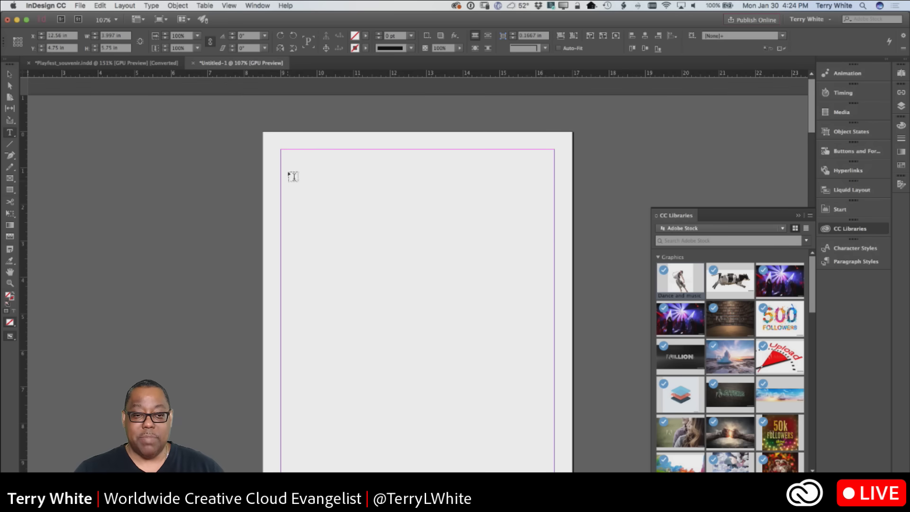
{"action": "left_click_drag", "start_coordinate": [286, 154], "coordinate": [555, 195]}
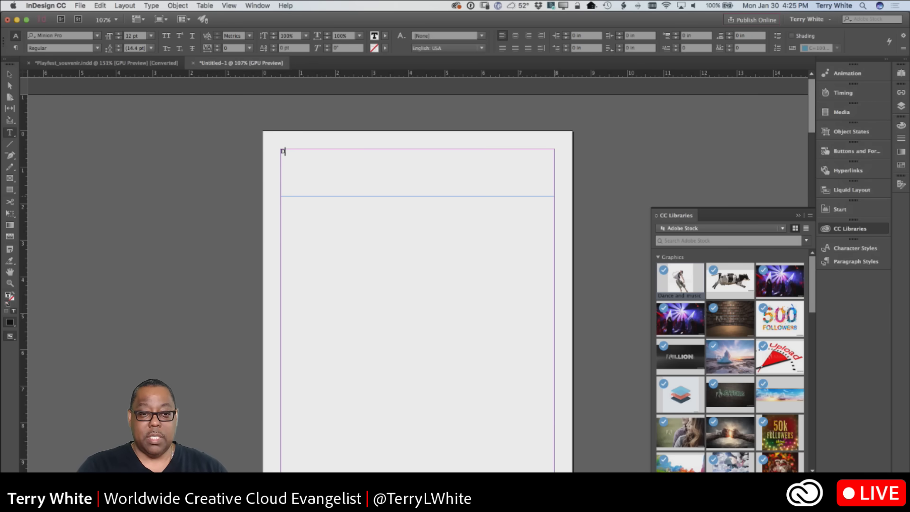
{"action": "type", "text": "Design"}
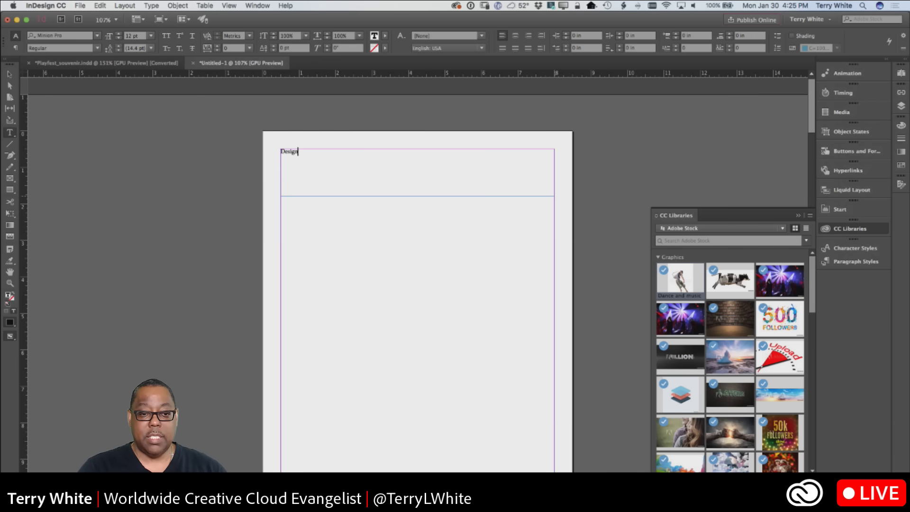
{"action": "key", "text": "super+a"}
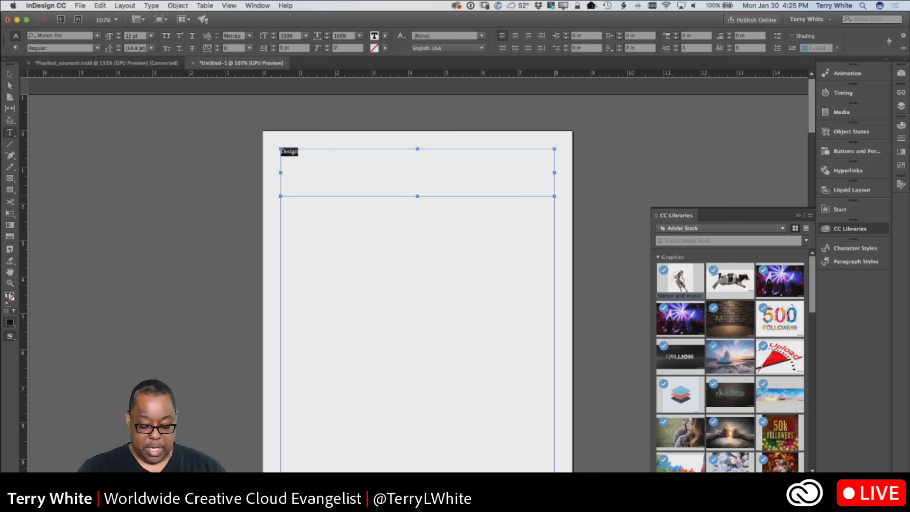
{"action": "key", "text": "super+shift+c"}
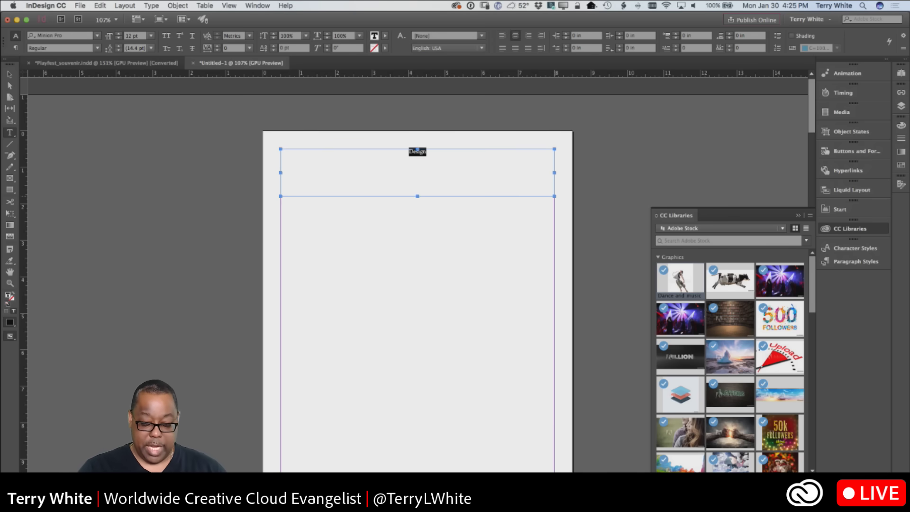
Enlarge the word Design to 82 pt
{"action": "key", "text": "super+shift+period"}
{"action": "key", "text": "super+shift+period"}
{"action": "key", "text": "super+shift+period"}
{"action": "key", "text": "super+shift+period"}
{"action": "key", "text": "super+shift+period"}
{"action": "key", "text": "super+shift+period"}
{"action": "key", "text": "super+shift+period"}
{"action": "key", "text": "super+shift+period"}
{"action": "key", "text": "super+shift+period"}
{"action": "key", "text": "super+shift+period"}
{"action": "key", "text": "super+shift+period"}
{"action": "key", "text": "super+shift+period"}
{"action": "key", "text": "super+shift+period"}
{"action": "key", "text": "super+shift+period"}
{"action": "key", "text": "super+shift+period"}
{"action": "key", "text": "super+shift+period"}
{"action": "key", "text": "super+shift+period"}
{"action": "key", "text": "super+shift+period"}
{"action": "key", "text": "super+shift+period"}
{"action": "key", "text": "super+shift+period"}
{"action": "key", "text": "super+shift+period"}
{"action": "key", "text": "super+shift+period"}
{"action": "key", "text": "super+shift+period"}
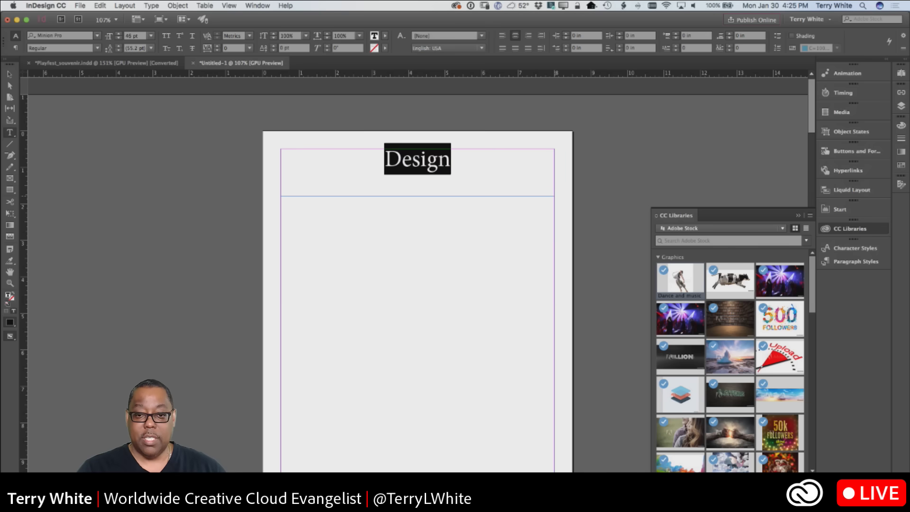
{"action": "key", "text": "super+shift+period"}
{"action": "key", "text": "super+shift+period"}
{"action": "key", "text": "super+shift+period"}
{"action": "key", "text": "super+shift+period"}
{"action": "key", "text": "super+shift+period"}
{"action": "key", "text": "super+shift+period"}
{"action": "key", "text": "super+shift+period"}
{"action": "key", "text": "super+shift+period"}
{"action": "key", "text": "super+shift+period"}
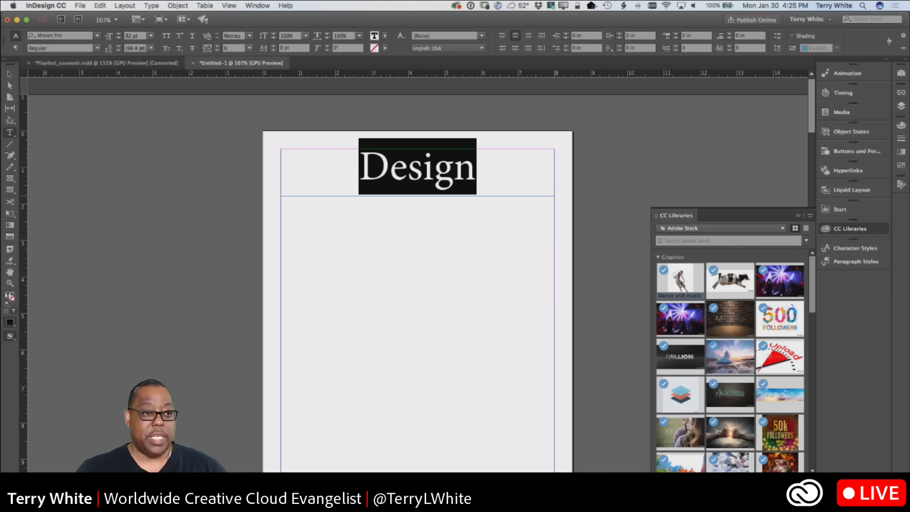
Change the font of the word Design to Museo Sans 300 and increase its size to 90 pt
{"action": "left_click", "coordinate": [97, 36]}
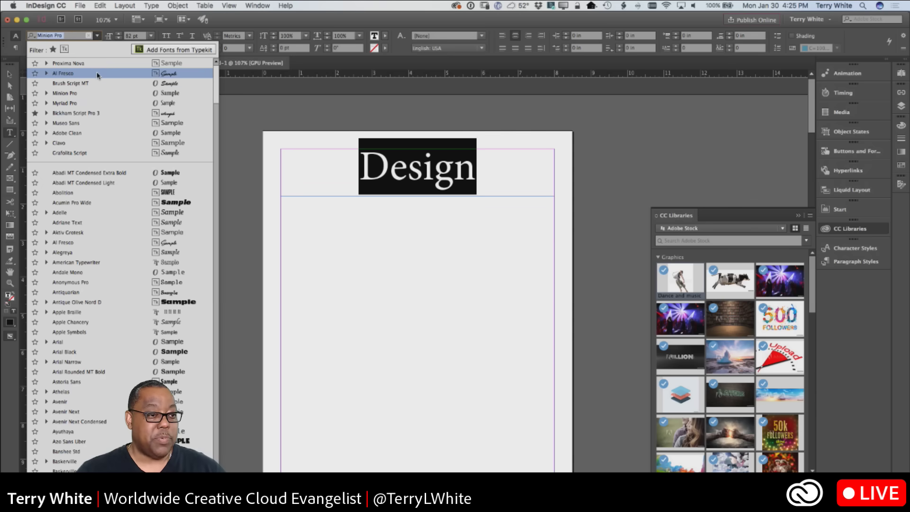
{"action": "left_click", "coordinate": [88, 125]}
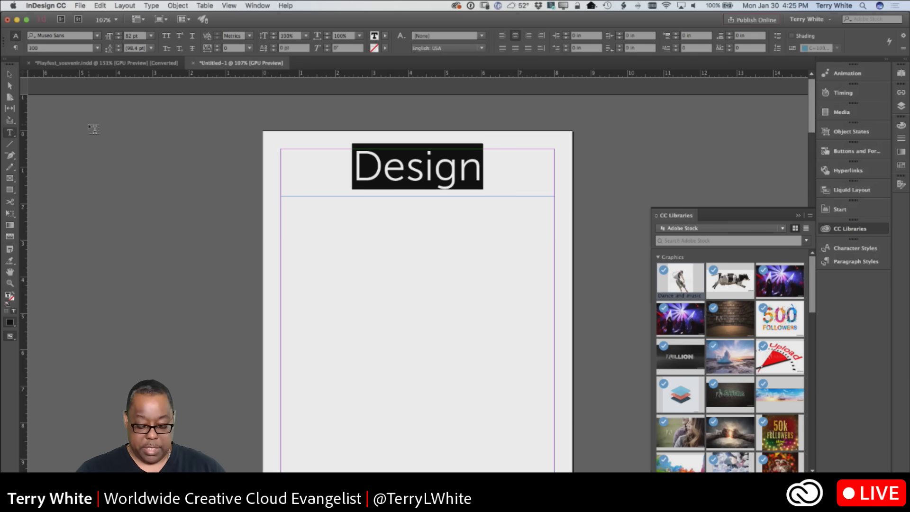
{"action": "key", "text": "super+shift+period"}
{"action": "key", "text": "super+shift+period"}
{"action": "key", "text": "super+shift+period"}
{"action": "key", "text": "super+shift+period"}
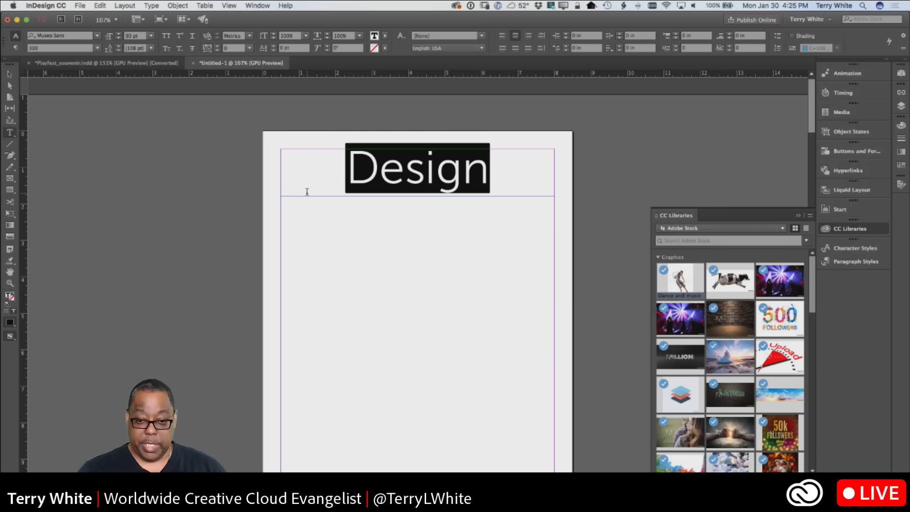
Extend the heading's text frame downward to about 2.76 in tall and enlarge the word Design to 170 pt, nearly filling the frame's width
{"action": "key", "text": "Escape"}
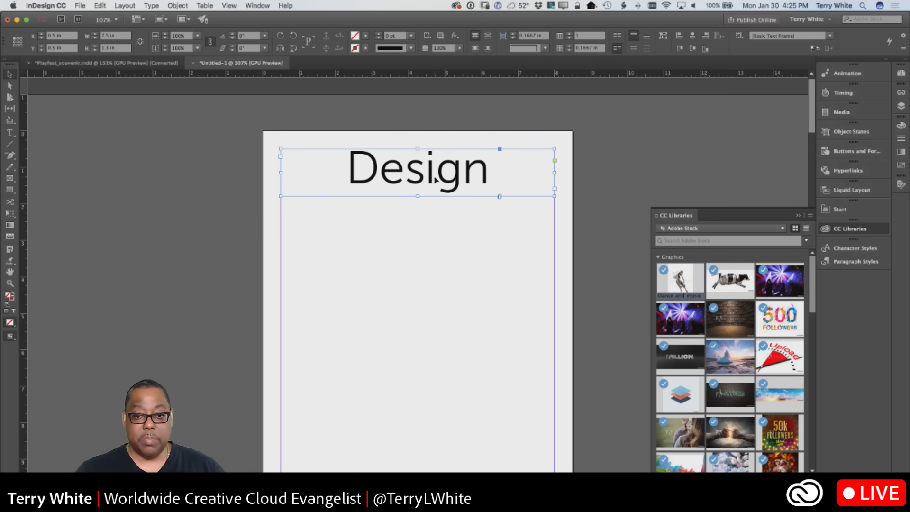
{"action": "left_click_drag", "start_coordinate": [417, 196], "coordinate": [418, 250]}
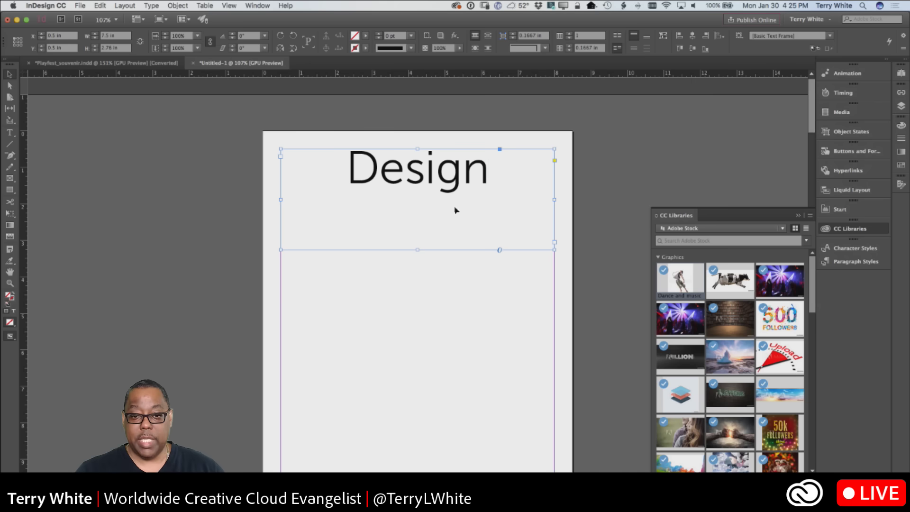
{"action": "double_click", "coordinate": [482, 176]}
{"action": "left_click_drag", "start_coordinate": [491, 173], "coordinate": [279, 170]}
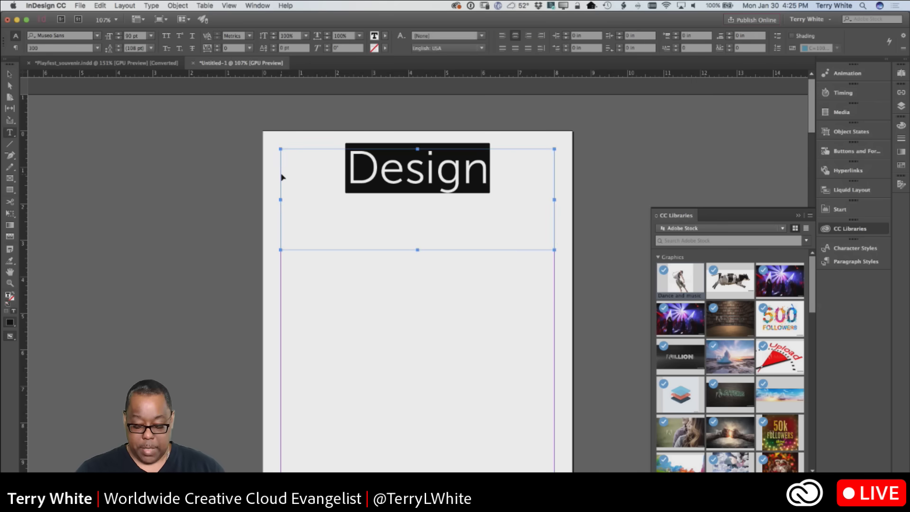
{"action": "key", "text": "super+shift+period"}
{"action": "key", "text": "super+shift+period"}
{"action": "key", "text": "super+shift+period"}
{"action": "key", "text": "super+shift+period"}
{"action": "key", "text": "super+shift+period"}
{"action": "key", "text": "super+shift+period"}
{"action": "key", "text": "super+shift+period"}
{"action": "key", "text": "super+shift+period"}
{"action": "key", "text": "super+shift+period"}
{"action": "key", "text": "super+shift+period"}
{"action": "key", "text": "super+shift+period"}
{"action": "key", "text": "super+shift+period"}
{"action": "key", "text": "super+shift+period"}
{"action": "key", "text": "super+shift+period"}
{"action": "key", "text": "super+shift+period"}
{"action": "key", "text": "super+shift+period"}
{"action": "key", "text": "super+shift+period"}
{"action": "key", "text": "super+shift+period"}
{"action": "key", "text": "super+shift+period"}
{"action": "key", "text": "super+shift+period"}
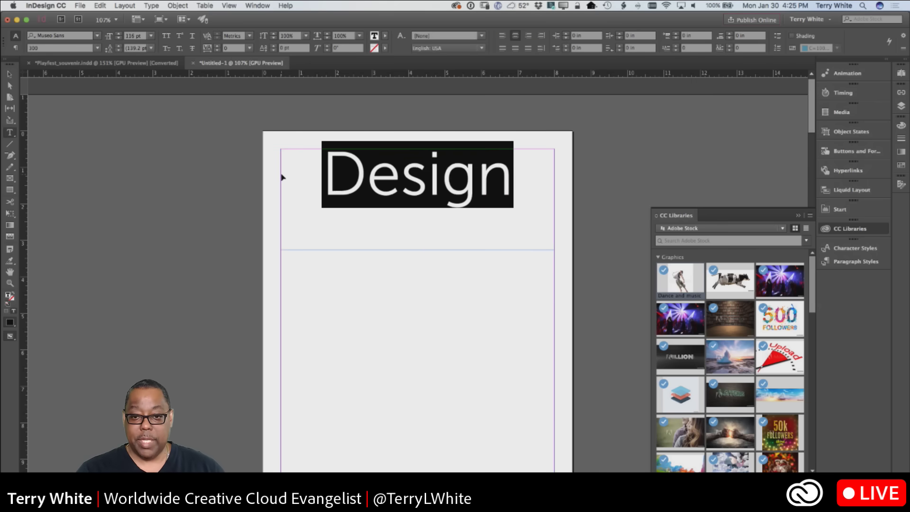
{"action": "key", "text": "super+shift+period"}
{"action": "key", "text": "super+shift+period"}
{"action": "key", "text": "super+shift+period"}
{"action": "key", "text": "super+shift+period"}
{"action": "key", "text": "super+shift+period"}
{"action": "key", "text": "super+shift+period"}
{"action": "key", "text": "super+shift+period"}
{"action": "key", "text": "super+shift+period"}
{"action": "key", "text": "super+shift+period"}
{"action": "key", "text": "super+shift+period"}
{"action": "key", "text": "super+shift+period"}
{"action": "key", "text": "super+shift+period"}
{"action": "key", "text": "super+shift+period"}
{"action": "key", "text": "super+shift+period"}
{"action": "key", "text": "super+shift+period"}
{"action": "key", "text": "super+shift+period"}
{"action": "key", "text": "super+shift+period"}
{"action": "key", "text": "super+shift+period"}
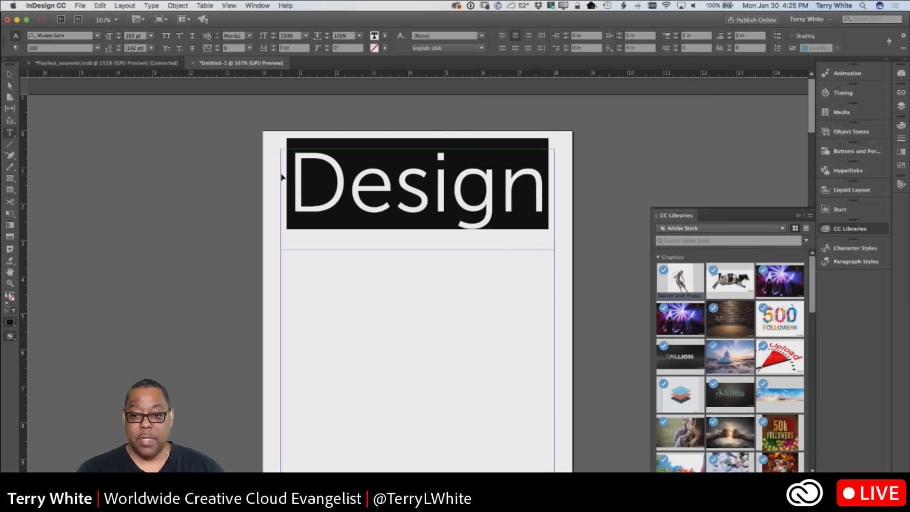
{"action": "key", "text": "super+shift+period"}
{"action": "key", "text": "super+shift+period"}
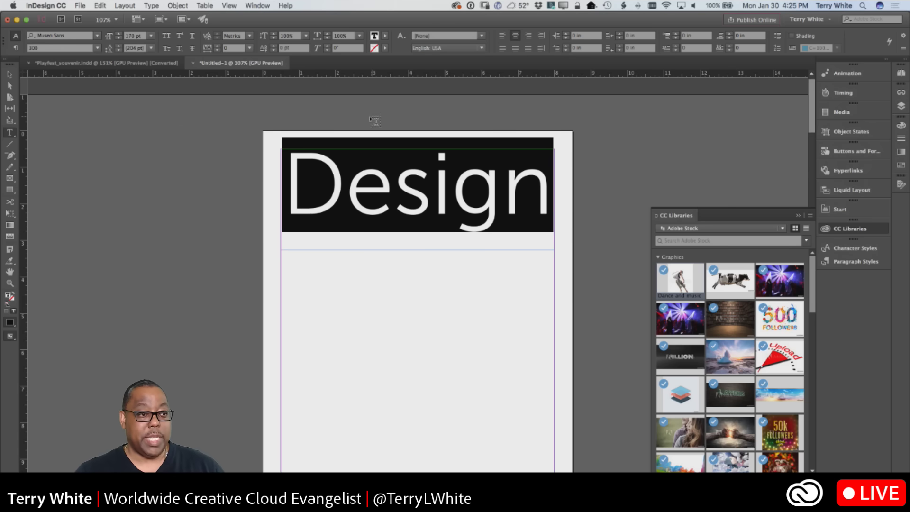
Shorten the heading's text frame from below to about 2.46 in tall, keeping the whole word Design visible
{"action": "left_click", "coordinate": [9, 74]}
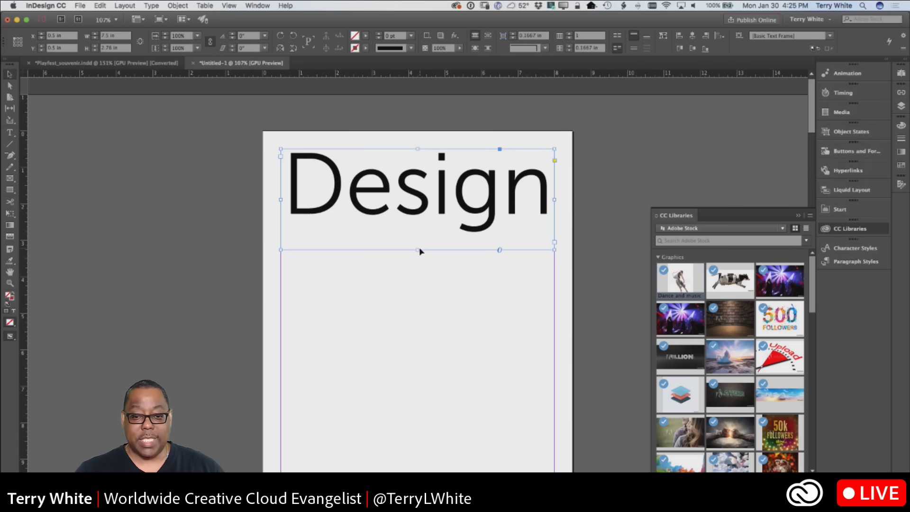
{"action": "left_click_drag", "start_coordinate": [418, 250], "coordinate": [420, 240]}
{"action": "mouse_move", "coordinate": [422, 205]}
{"action": "left_mouse_down"}
{"action": "mouse_move", "coordinate": [413, 274]}
{"action": "mouse_move", "coordinate": [420, 344]}
{"action": "mouse_move", "coordinate": [408, 334]}
{"action": "mouse_move", "coordinate": [428, 231]}
{"action": "mouse_move", "coordinate": [422, 210]}
{"action": "left_mouse_up"}
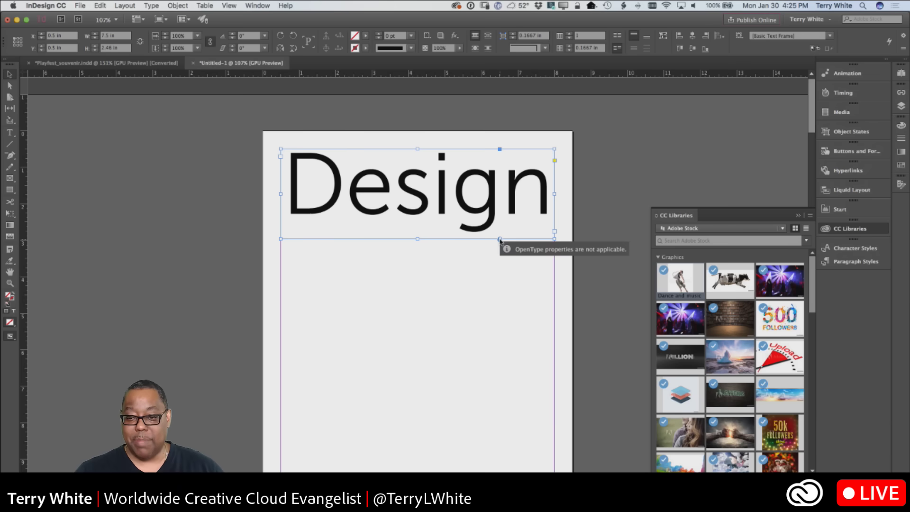
{"action": "left_click", "coordinate": [485, 266]}
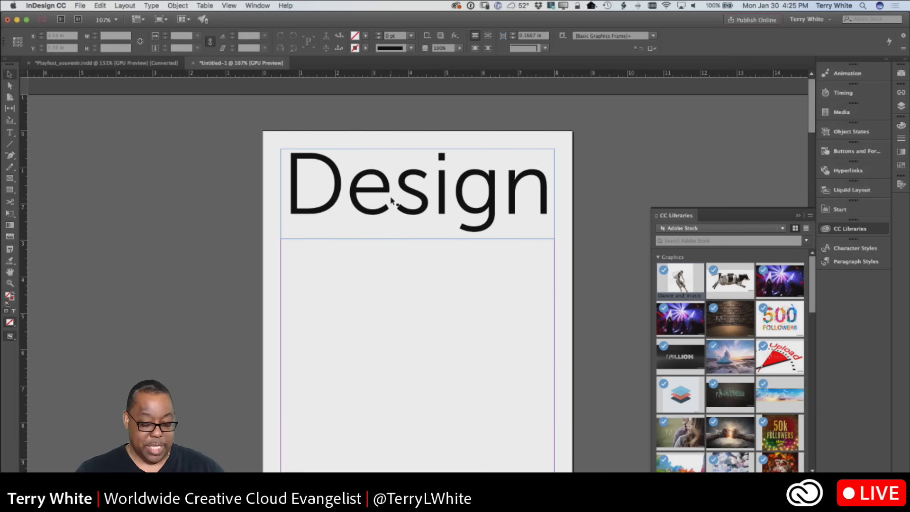
Duplicate the Design text frame farther down the page and replace the copy's text with "GOOD"
{"action": "left_click_drag", "start_coordinate": [392, 201], "coordinate": [402, 337]}
{"action": "double_click", "coordinate": [404, 329]}
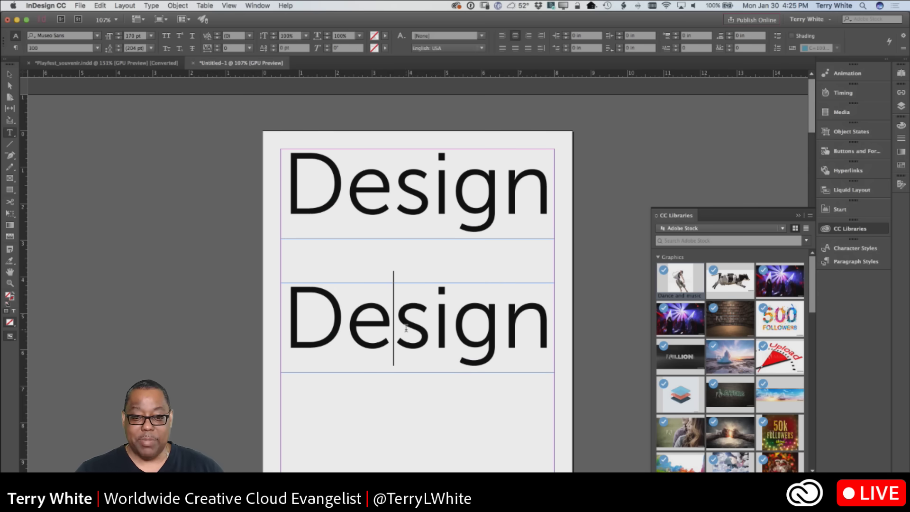
{"action": "key", "text": "super+a"}
{"action": "type", "text": "G"}
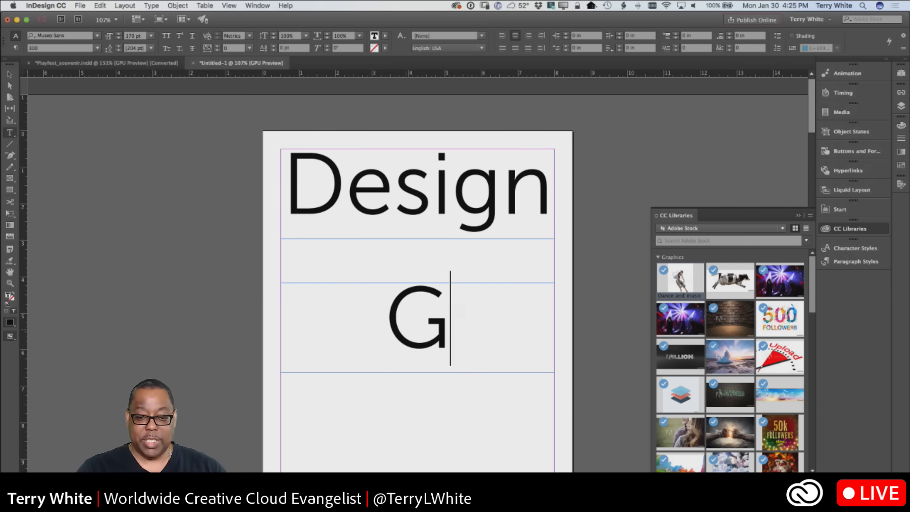
{"action": "type", "text": "OOD"}
Set the font style of the word GOOD to Museo Sans 700
{"action": "key", "text": "super+a"}
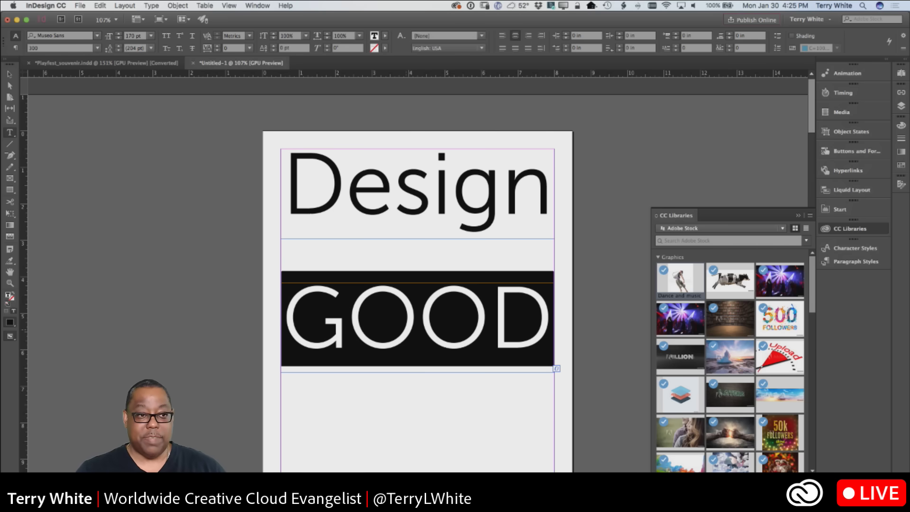
{"action": "left_click", "coordinate": [97, 48]}
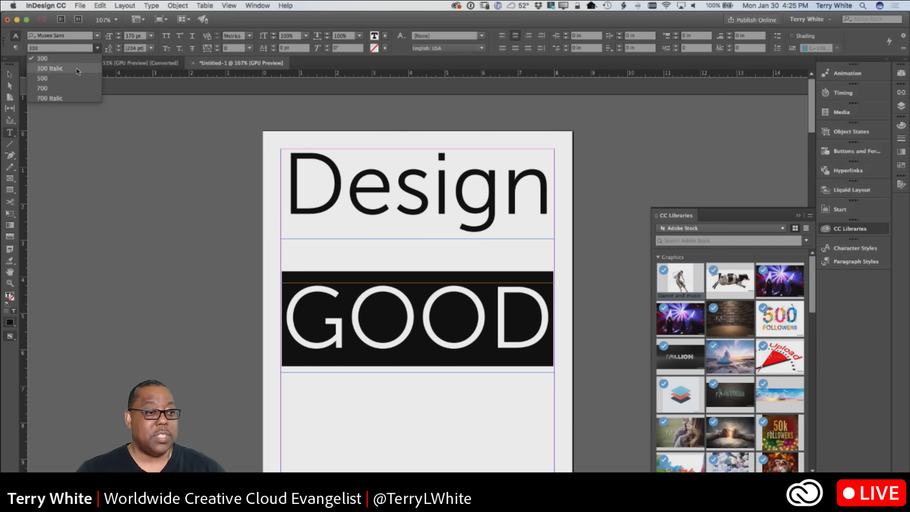
{"action": "left_click", "coordinate": [66, 89]}
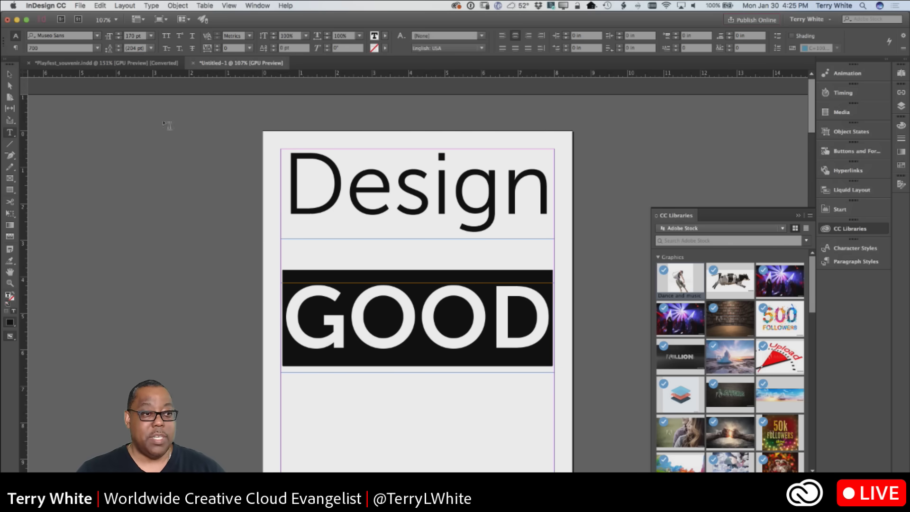
Move the GOOD text frame down to a Y position of about 7.4 in, leaving open space below Design
{"action": "left_click", "coordinate": [11, 76]}
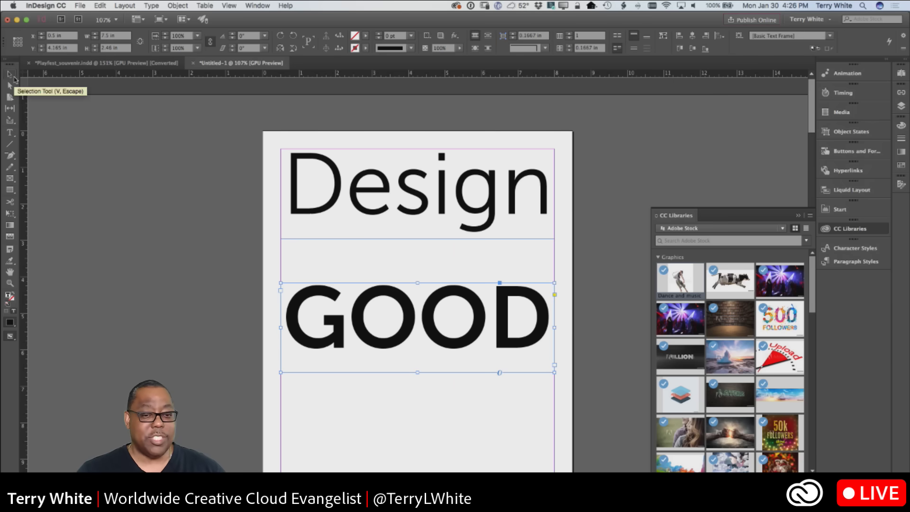
{"action": "left_click_drag", "start_coordinate": [423, 313], "coordinate": [417, 276]}
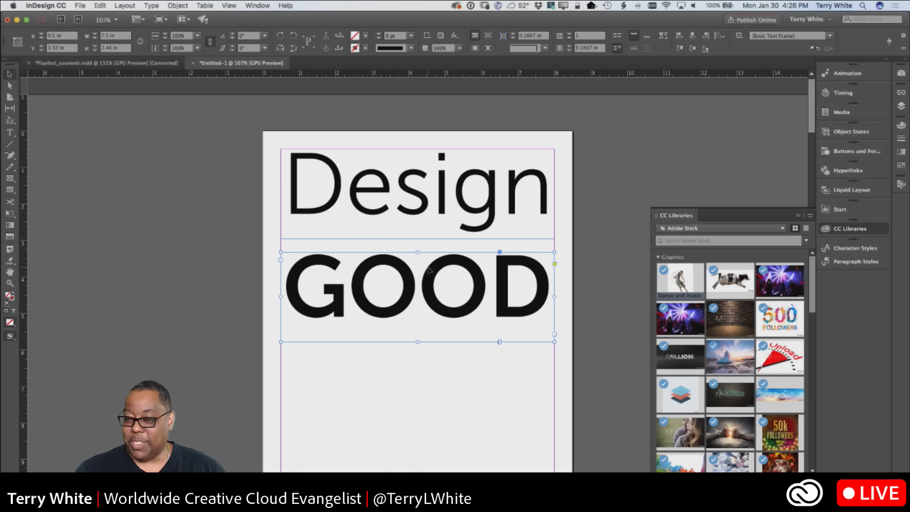
{"action": "scroll", "coordinate": [428, 270], "scroll_direction": "down", "scroll_amount": 1}
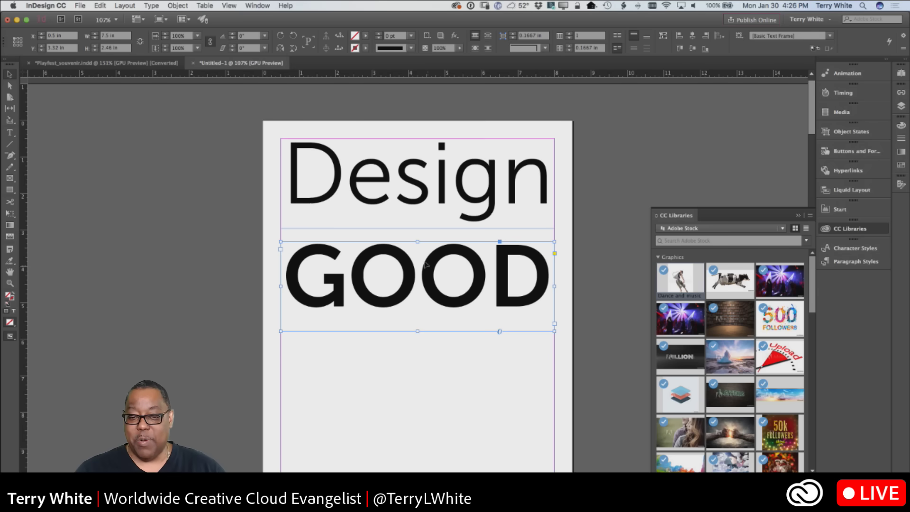
{"action": "left_click_drag", "start_coordinate": [432, 294], "coordinate": [432, 435]}
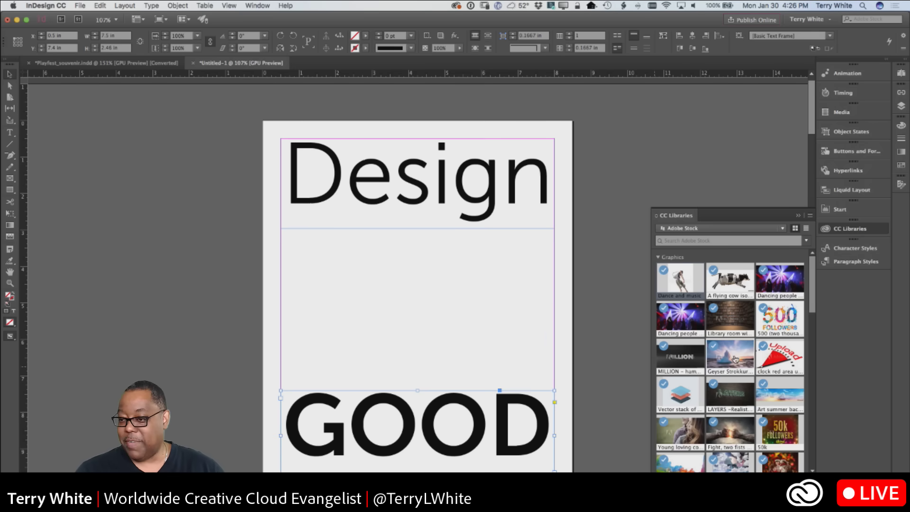
Place the colorful clouds image from the Adobe Stock library between the two words, 7.5 in wide across the margins
{"action": "scroll", "coordinate": [735, 354], "scroll_direction": "down", "scroll_amount": 5}
{"action": "scroll", "coordinate": [736, 356], "scroll_direction": "down", "scroll_amount": 4}
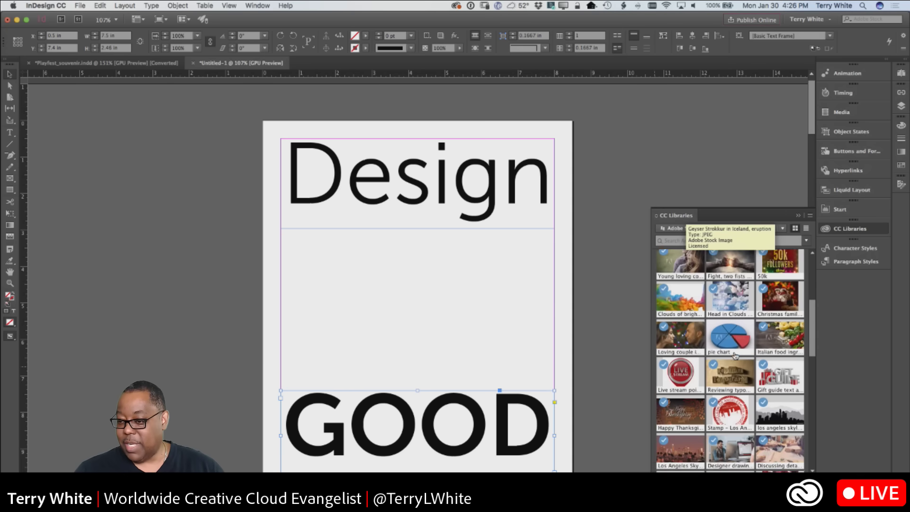
{"action": "scroll", "coordinate": [736, 355], "scroll_direction": "down", "scroll_amount": 2}
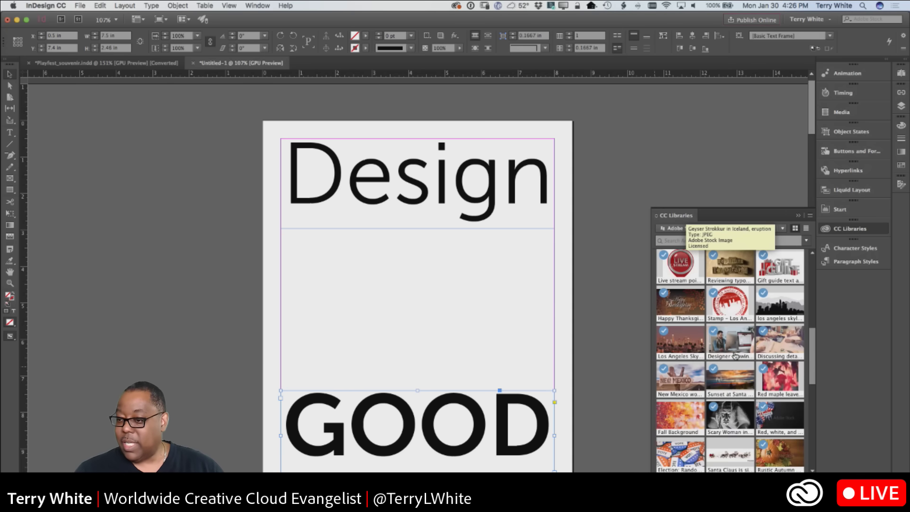
{"action": "scroll", "coordinate": [735, 355], "scroll_direction": "down", "scroll_amount": 3}
{"action": "scroll", "coordinate": [735, 356], "scroll_direction": "down", "scroll_amount": 15}
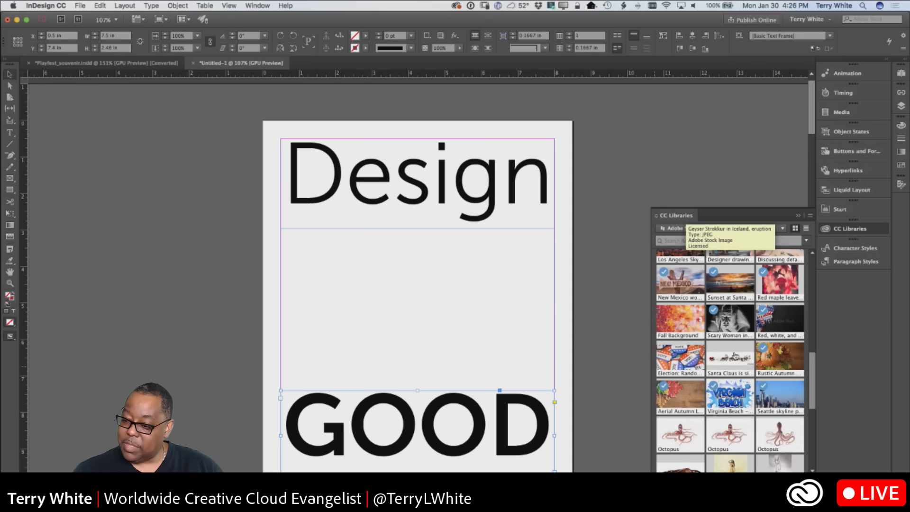
{"action": "scroll", "coordinate": [735, 357], "scroll_direction": "up", "scroll_amount": 10}
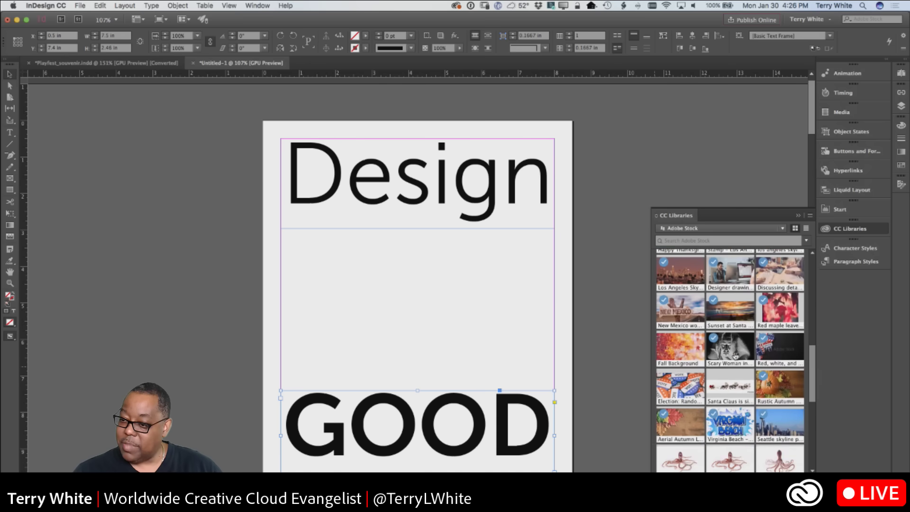
{"action": "scroll", "coordinate": [736, 356], "scroll_direction": "up", "scroll_amount": 8}
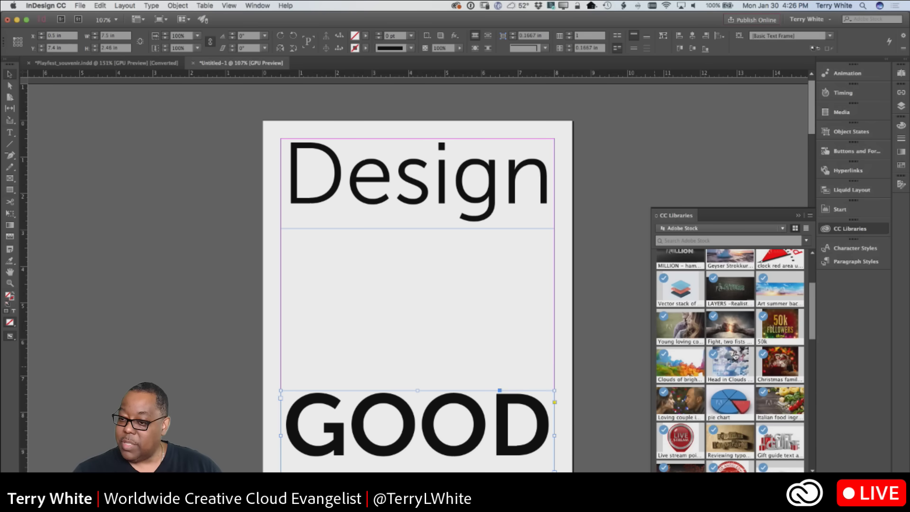
{"action": "left_click_drag", "start_coordinate": [681, 365], "coordinate": [554, 337]}
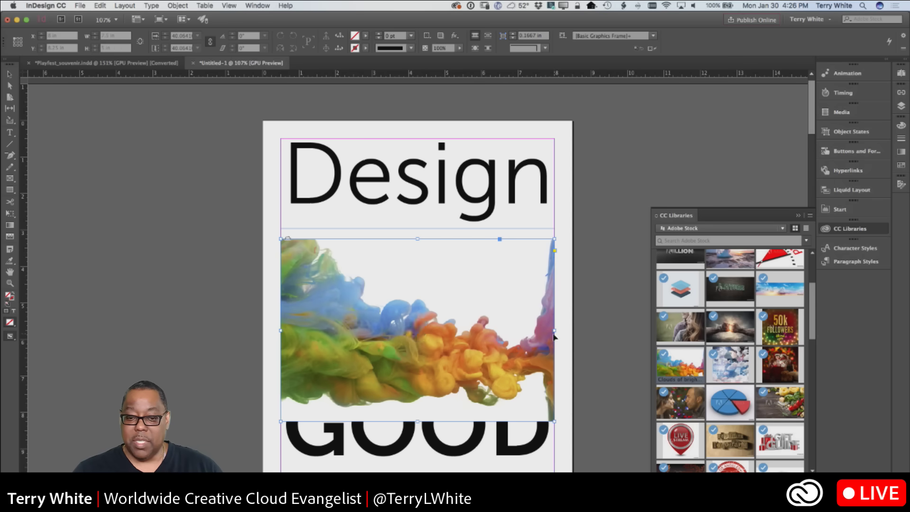
Move the clouds image up to a Y position of about 2.4 in and send it to the back
{"action": "left_click", "coordinate": [9, 85]}
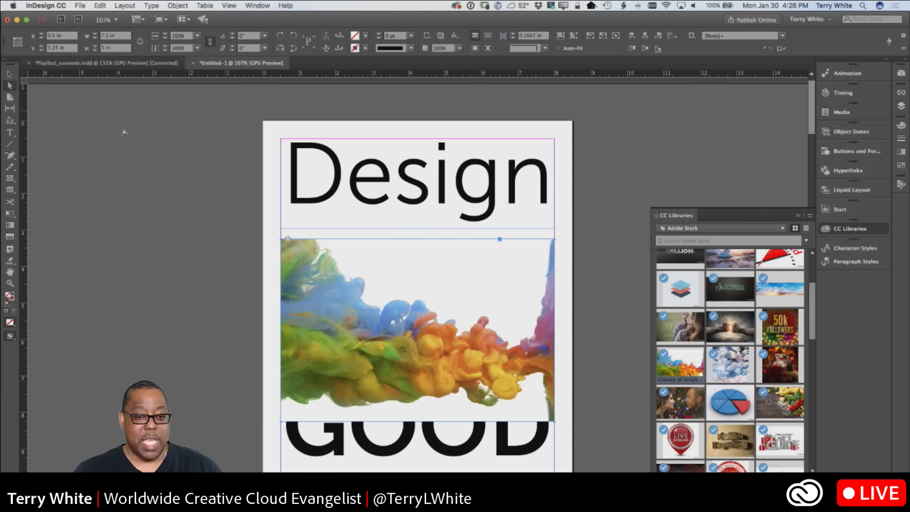
{"action": "left_click", "coordinate": [314, 280]}
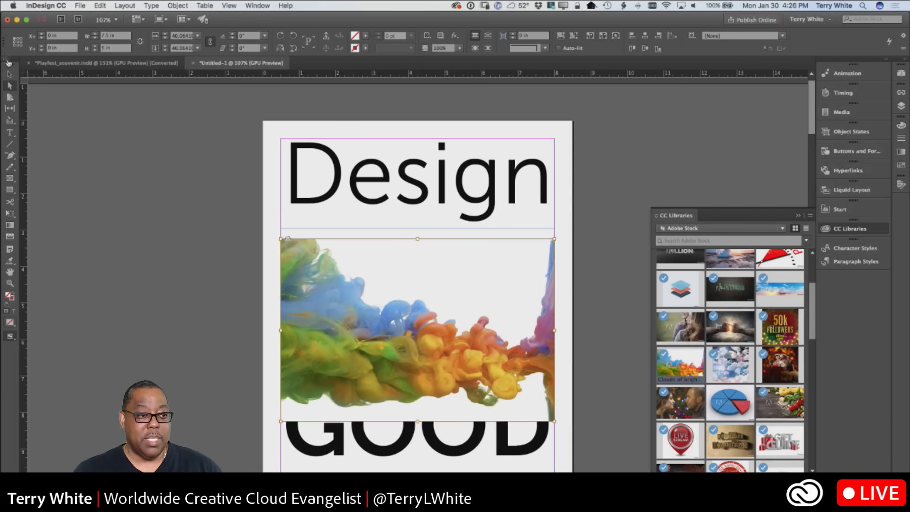
{"action": "left_click", "coordinate": [10, 75]}
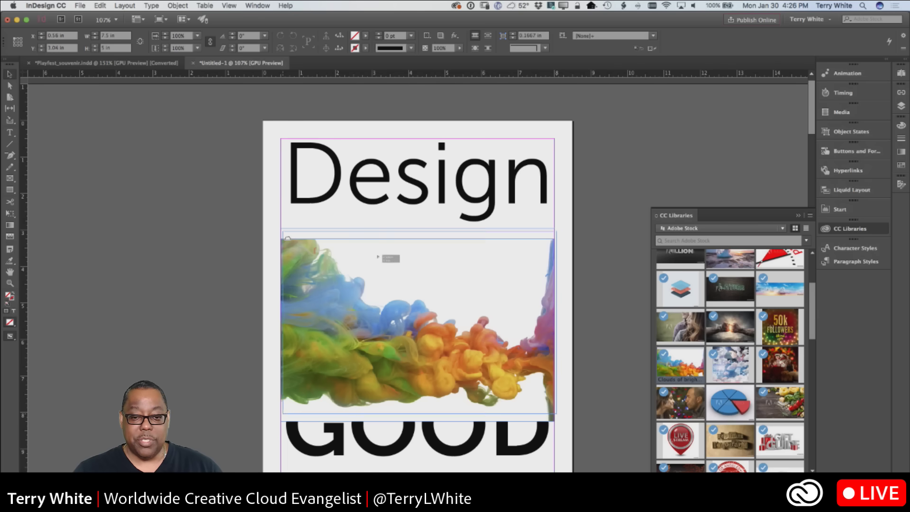
{"action": "left_click_drag", "start_coordinate": [378, 257], "coordinate": [380, 252]}
{"action": "right_click", "coordinate": [380, 252]}
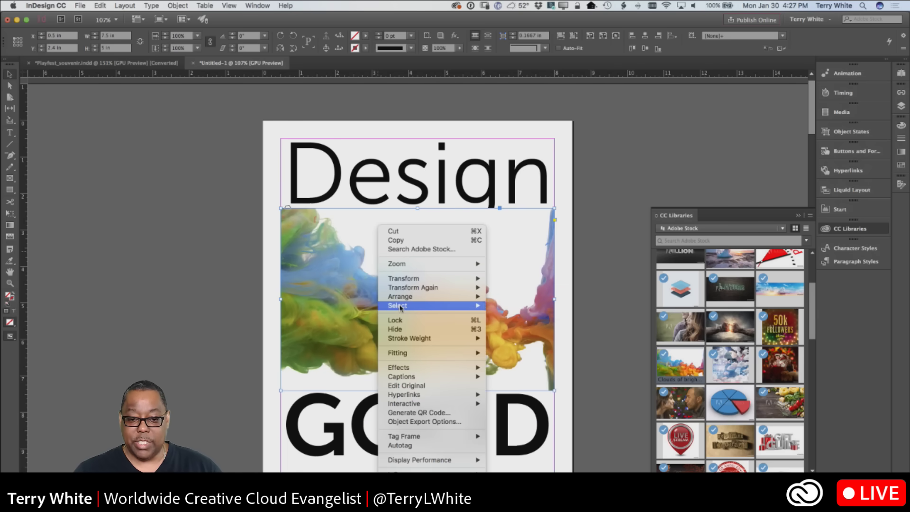
{"action": "mouse_move", "coordinate": [409, 299]}
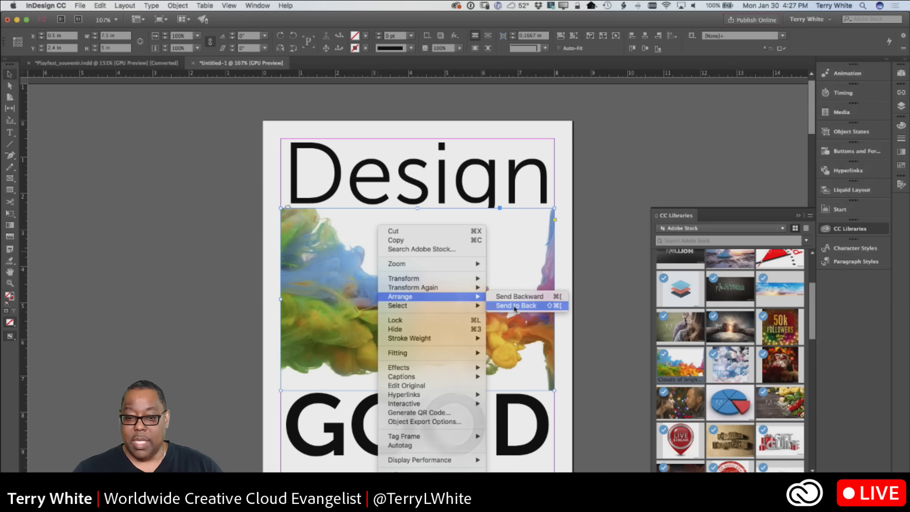
{"action": "left_click", "coordinate": [515, 308]}
Raise the clouds image behind the word Design and move the GOOD frame up to about Y 6.22 in, overlapping the image's lower edge
{"action": "left_click_drag", "start_coordinate": [515, 309], "coordinate": [509, 284]}
{"action": "left_click", "coordinate": [593, 369]}
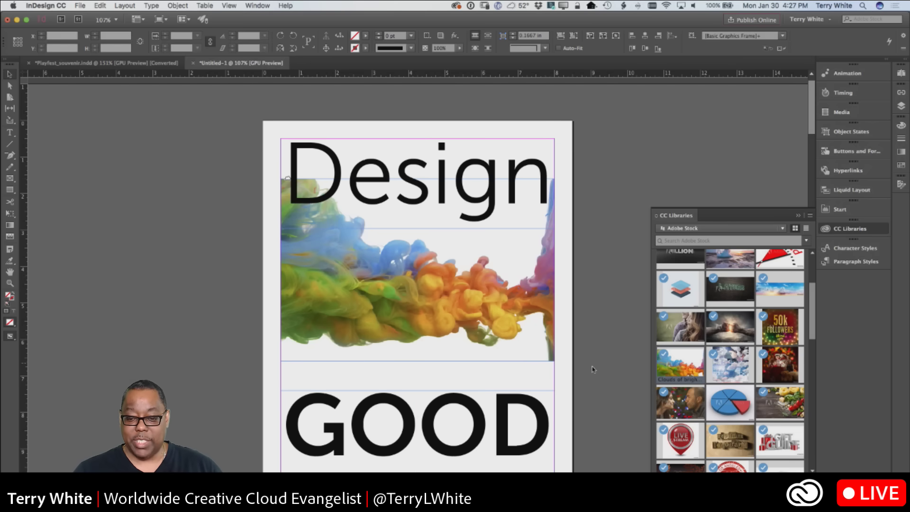
{"action": "left_click_drag", "start_coordinate": [498, 427], "coordinate": [497, 383]}
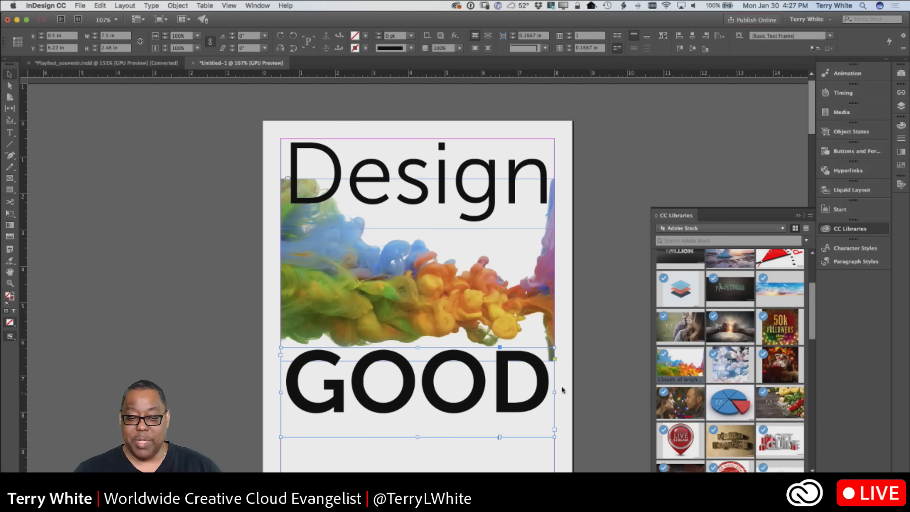
{"action": "left_click", "coordinate": [582, 355]}
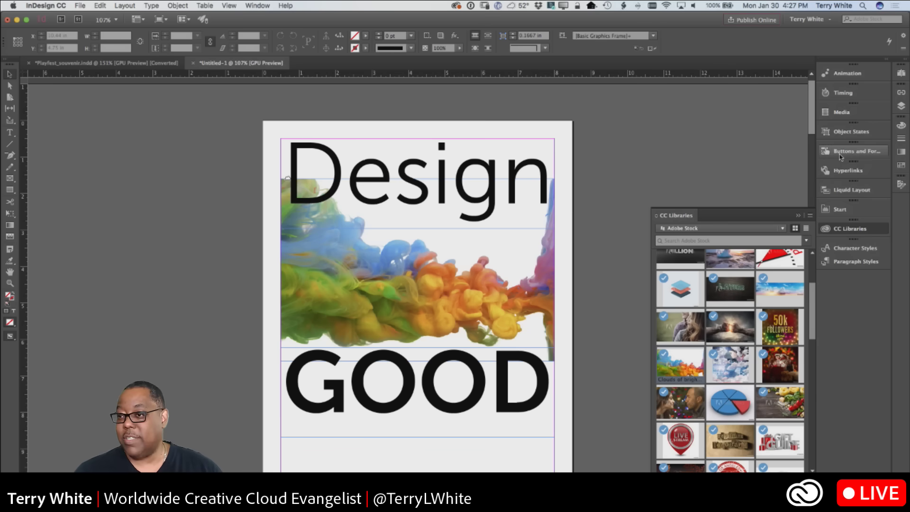
Rename Layer 1 as "Background"
{"action": "left_click", "coordinate": [900, 106]}
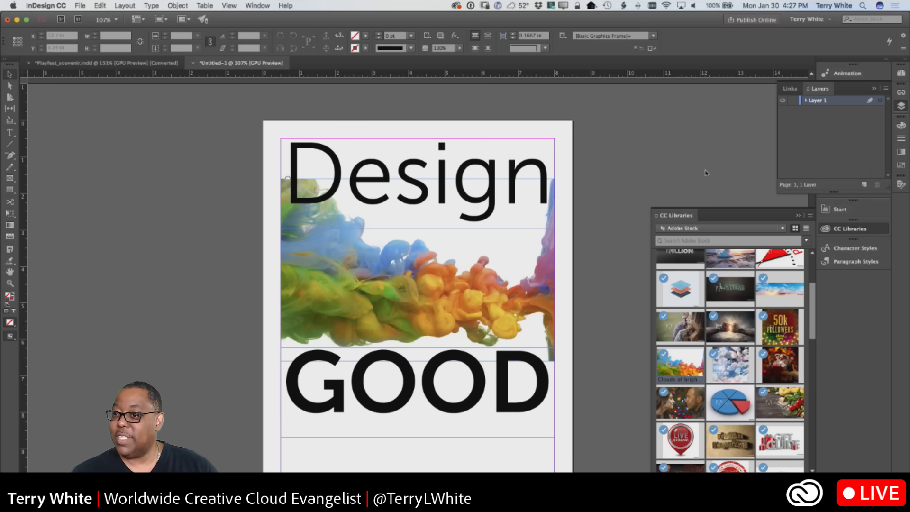
{"action": "double_click", "coordinate": [814, 101]}
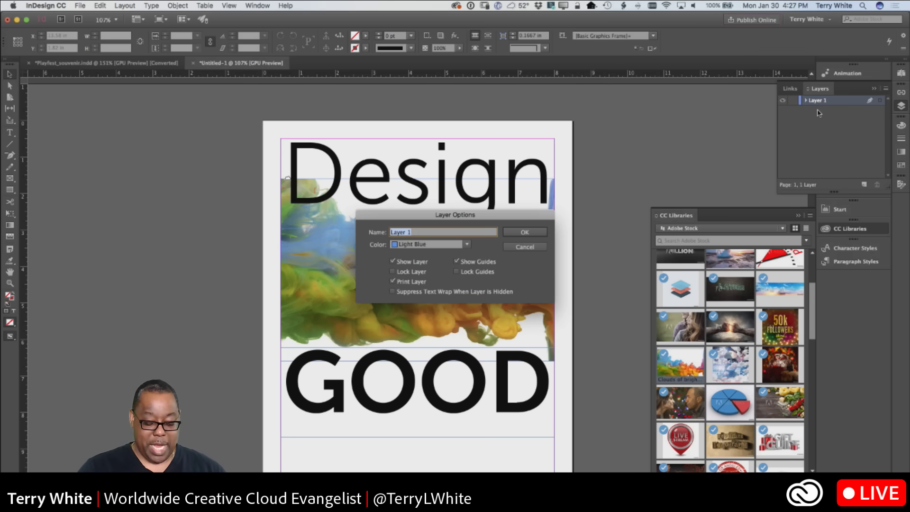
{"action": "type", "text": "Background"}
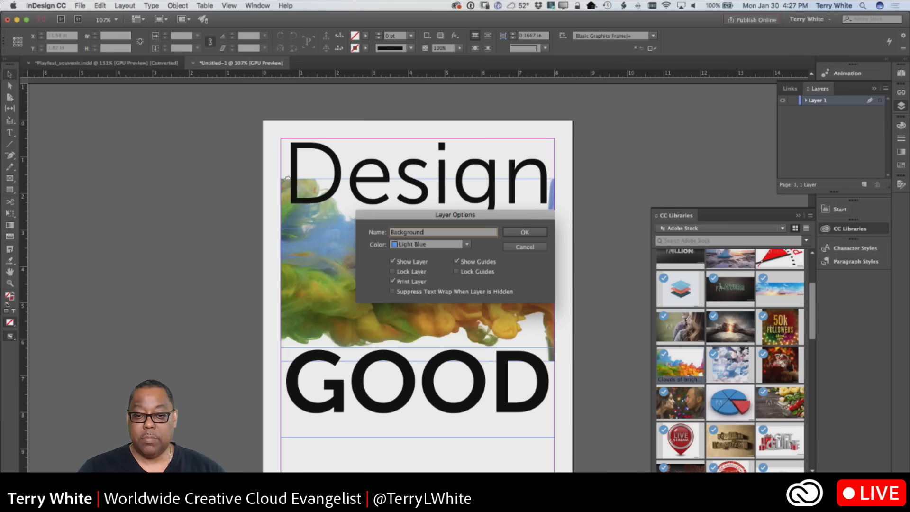
{"action": "key", "text": "Return"}
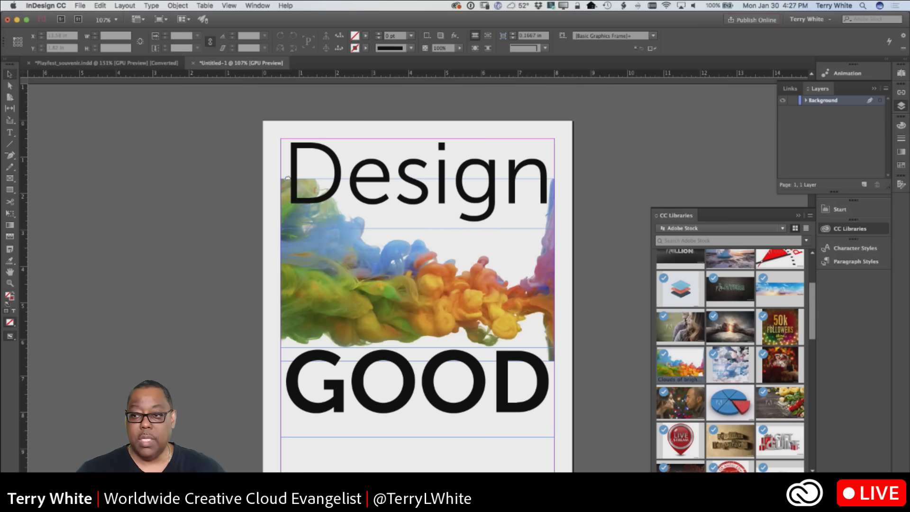
Create a new layer above Background and name it "text"
{"action": "left_click", "coordinate": [865, 185]}
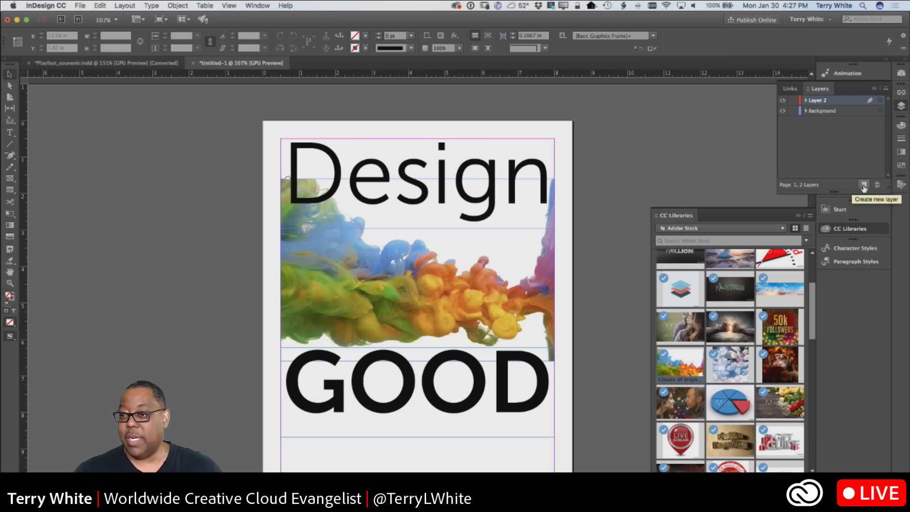
{"action": "double_click", "coordinate": [823, 101]}
{"action": "type", "text": "text"}
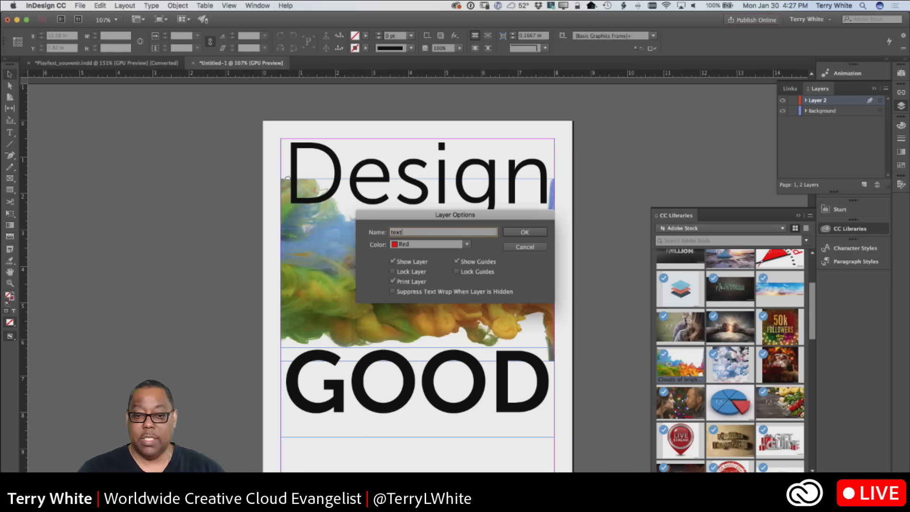
{"action": "key", "text": "Return"}
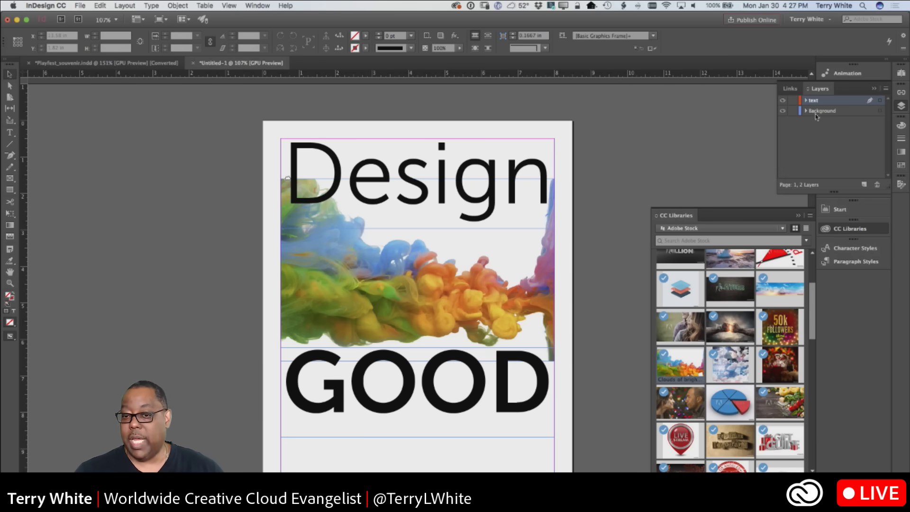
Move the Design text frame from the Background layer to the text layer
{"action": "left_click", "coordinate": [486, 171]}
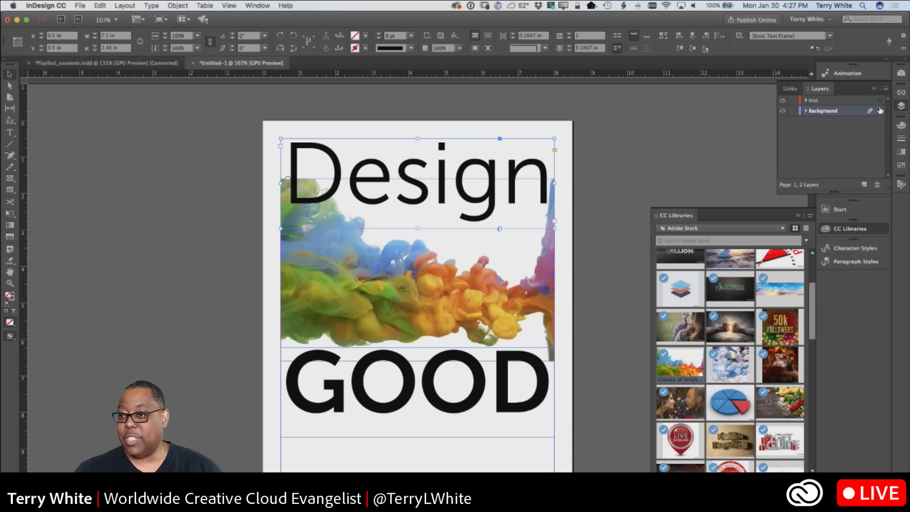
{"action": "left_click_drag", "start_coordinate": [880, 111], "coordinate": [880, 100]}
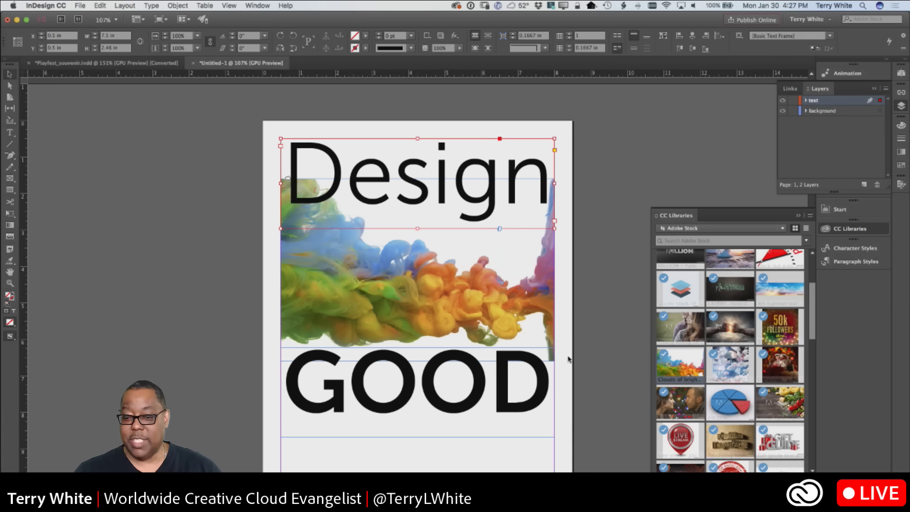
Move the GOOD text frame to the text layer, and check that layer's contents by toggling its visibility and expanding it
{"action": "left_click", "coordinate": [536, 379]}
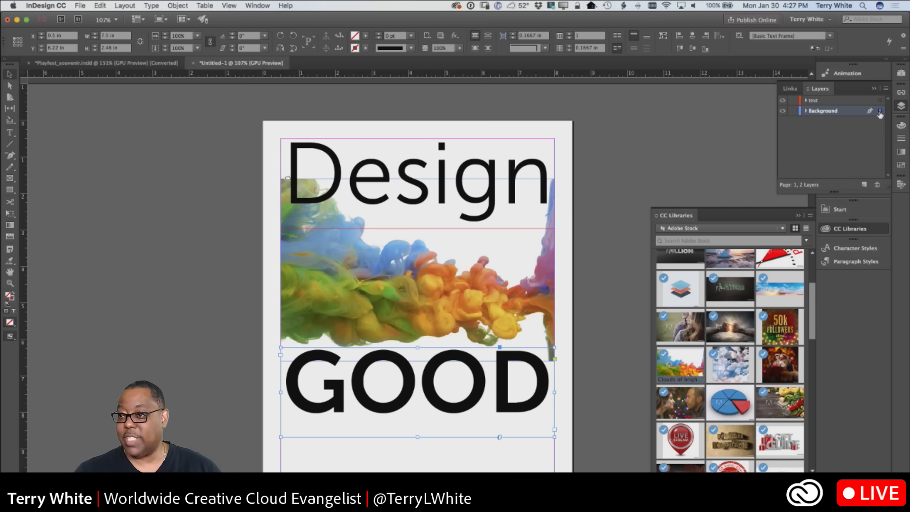
{"action": "left_click_drag", "start_coordinate": [880, 110], "coordinate": [880, 100]}
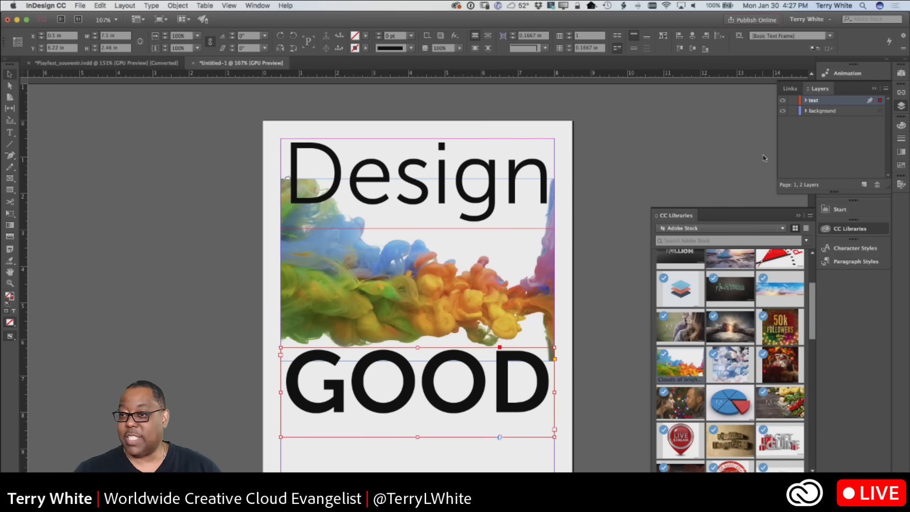
{"action": "left_click", "coordinate": [783, 100]}
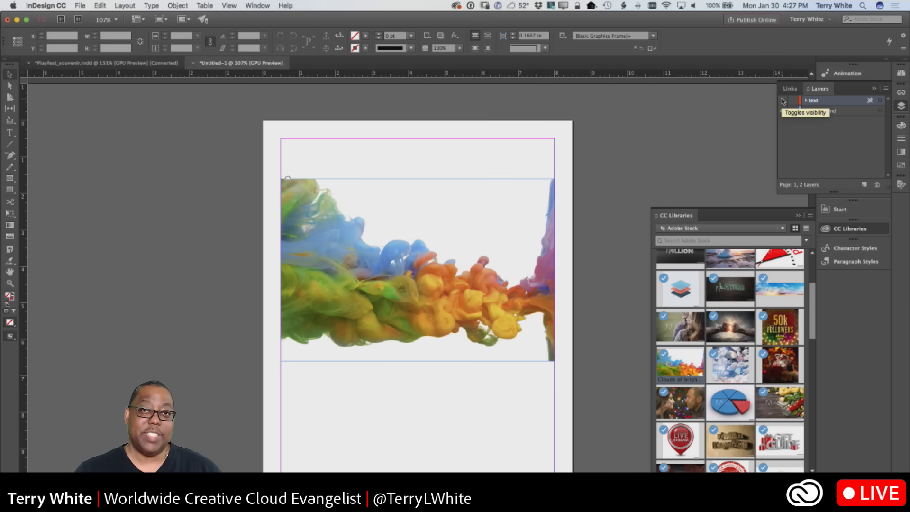
{"action": "left_click", "coordinate": [783, 100]}
{"action": "left_click", "coordinate": [806, 101]}
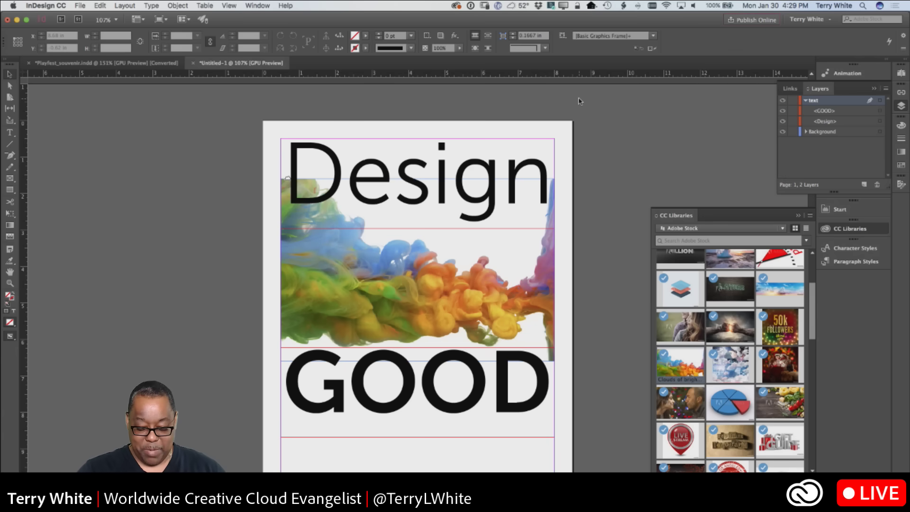
Draw empty text frames below GOOD on the cover, across the upper left inside page, and in a narrow column on the facing page
{"action": "scroll", "coordinate": [579, 101], "scroll_direction": "down", "scroll_amount": 3}
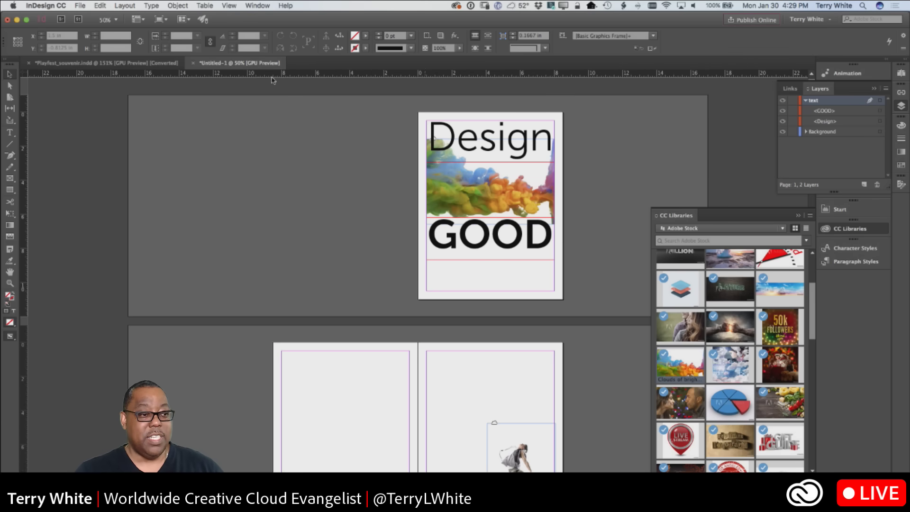
{"action": "left_click", "coordinate": [11, 134]}
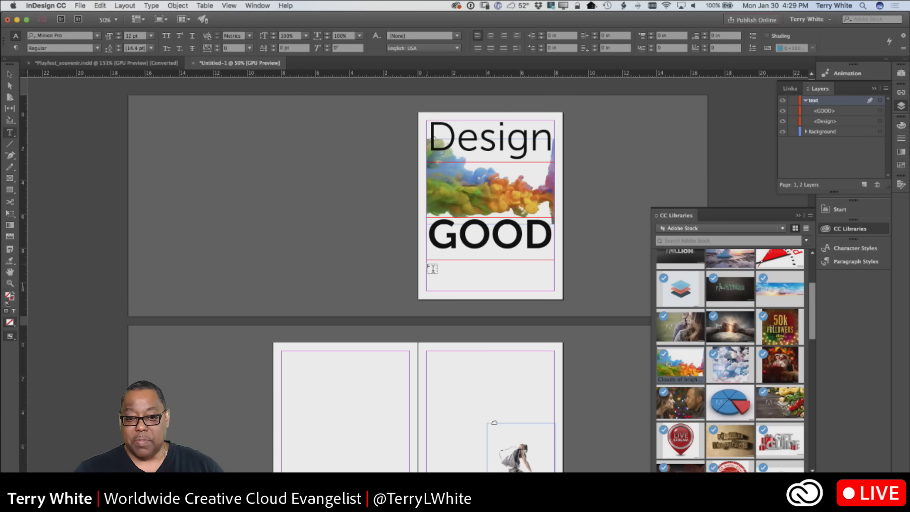
{"action": "left_click_drag", "start_coordinate": [427, 263], "coordinate": [560, 291]}
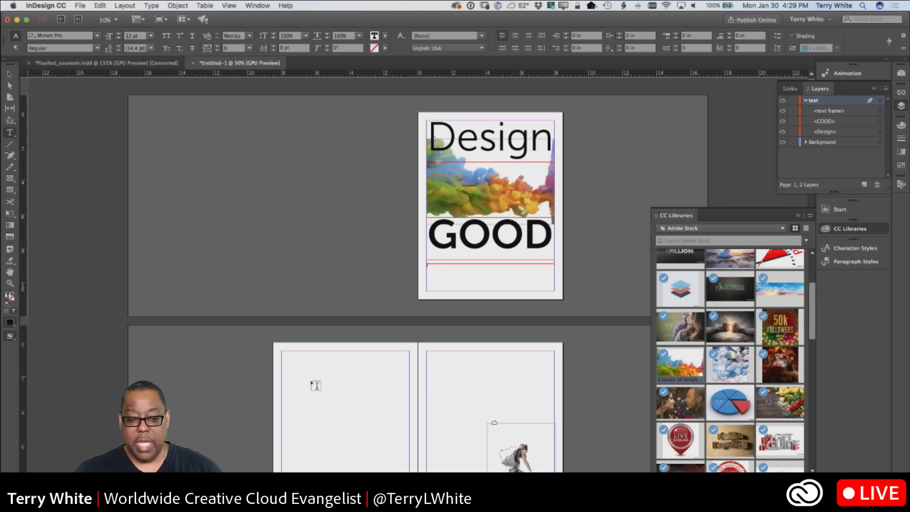
{"action": "left_click_drag", "start_coordinate": [282, 351], "coordinate": [409, 426]}
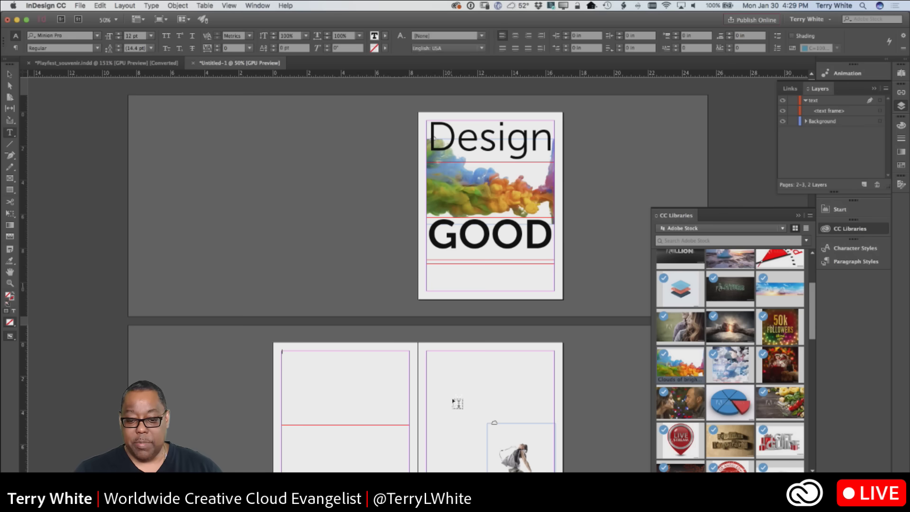
{"action": "left_click_drag", "start_coordinate": [427, 351], "coordinate": [477, 425]}
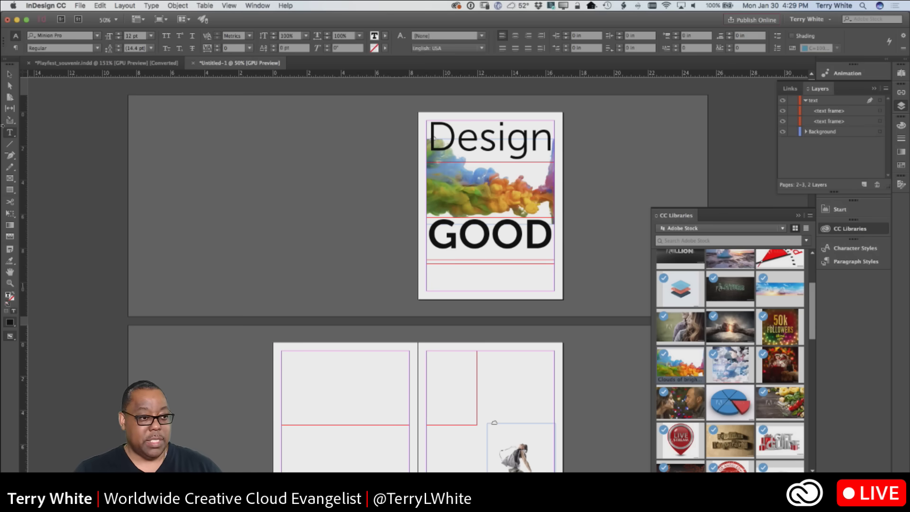
Thread the cover's empty text frame into the left inside page's frame and on into the facing page's narrow frame
{"action": "left_click", "coordinate": [9, 74]}
{"action": "left_click", "coordinate": [524, 264]}
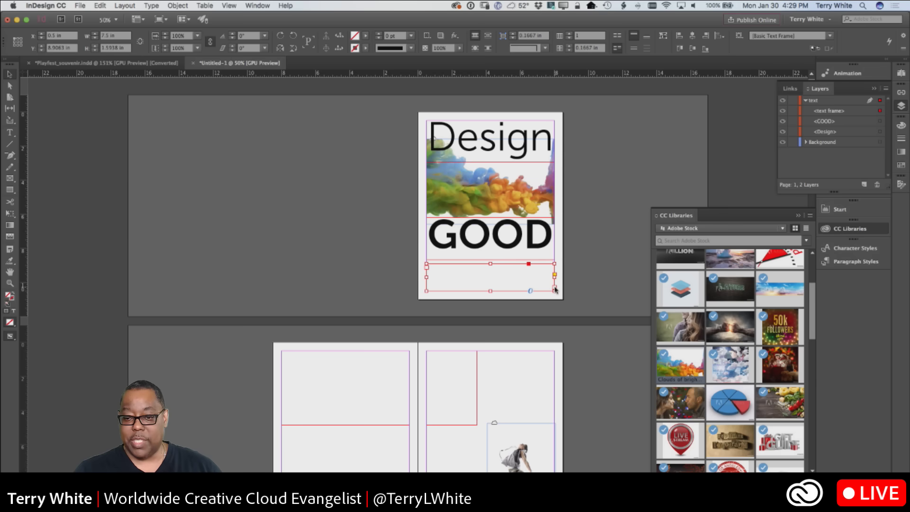
{"action": "left_click", "coordinate": [369, 392]}
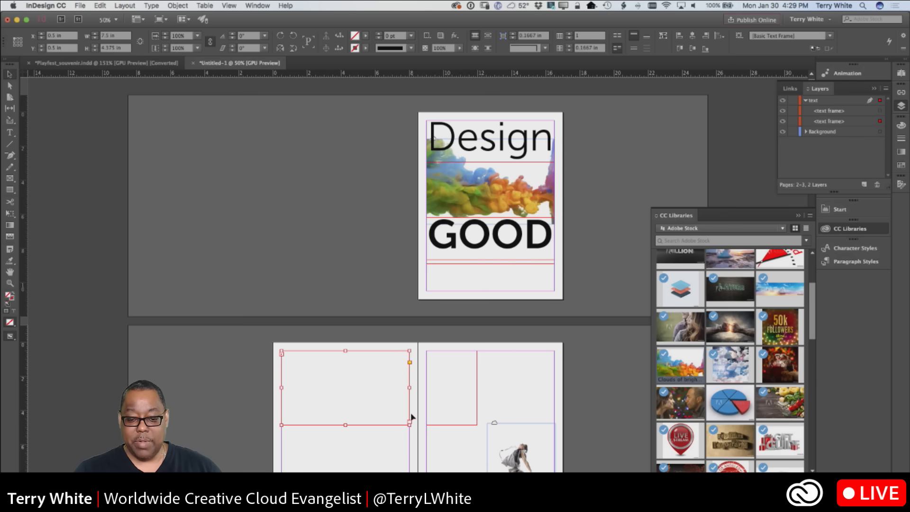
{"action": "left_click", "coordinate": [458, 412]}
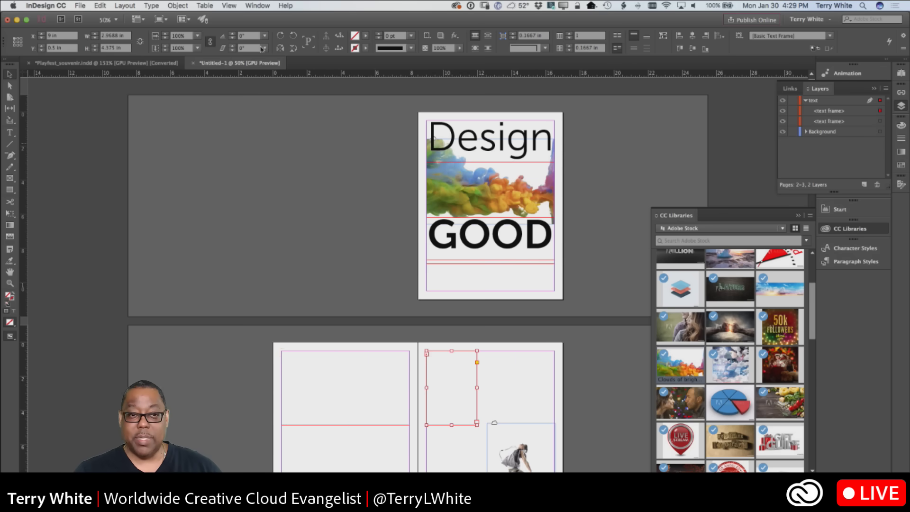
Show the text threads linking the cover and inside-page text frames
{"action": "left_click", "coordinate": [229, 5]}
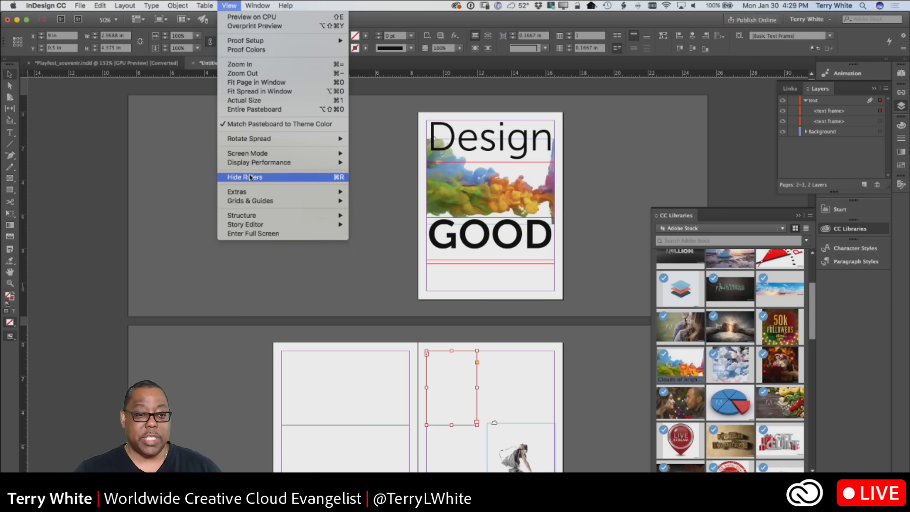
{"action": "mouse_move", "coordinate": [252, 219]}
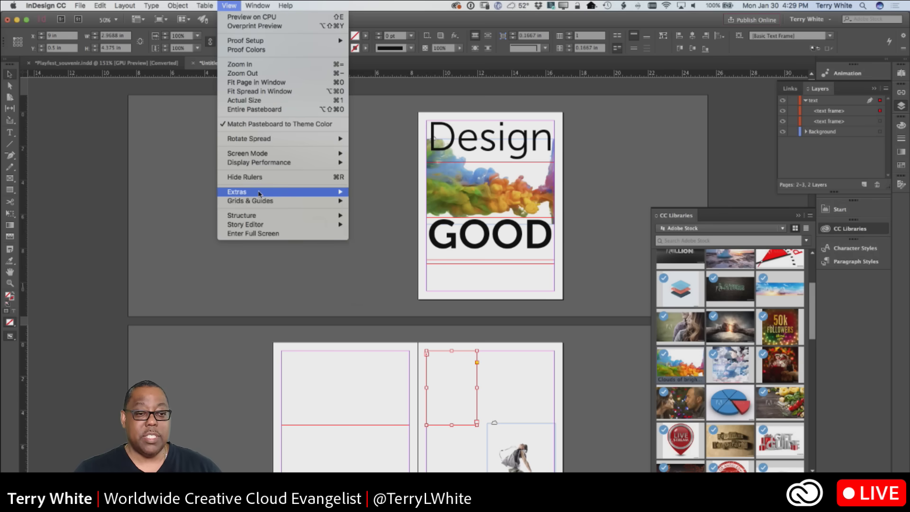
{"action": "mouse_move", "coordinate": [259, 192]}
{"action": "left_click", "coordinate": [360, 201]}
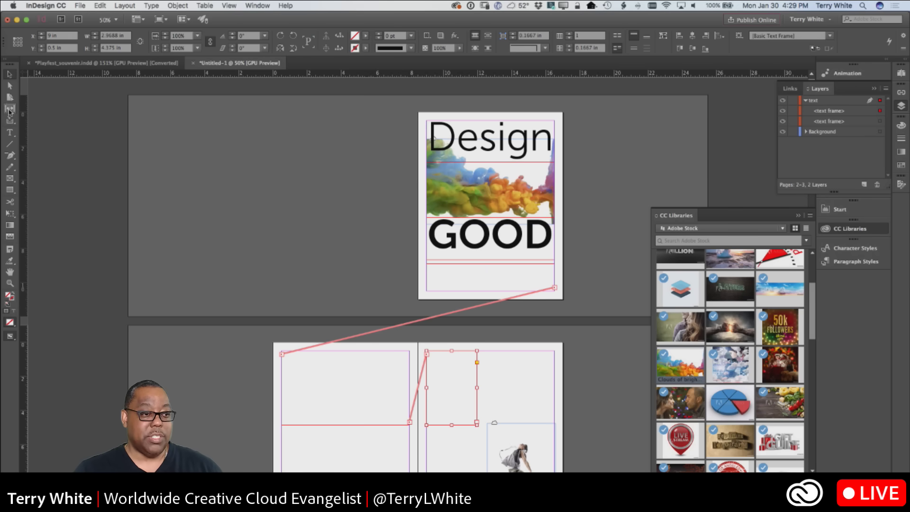
Fill the threaded story with placeholder text, starting in the cover's text frame below GOOD
{"action": "left_click", "coordinate": [10, 133]}
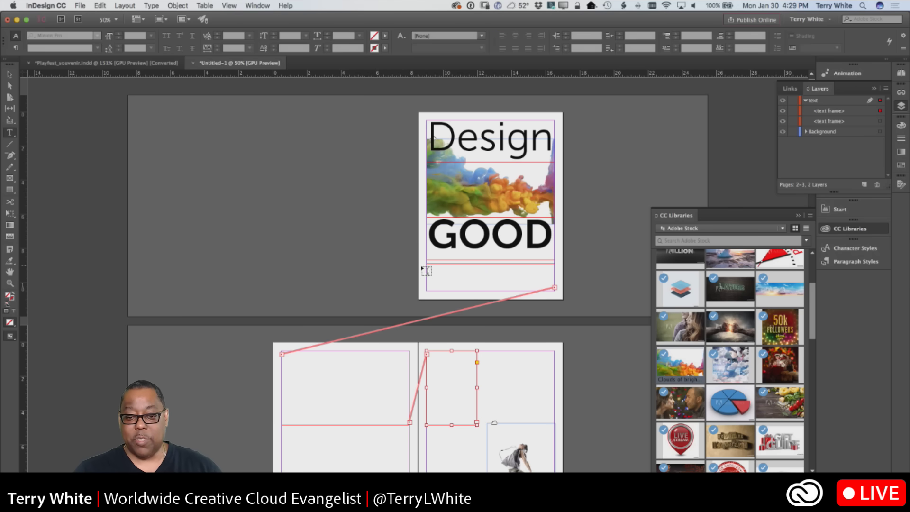
{"action": "left_click", "coordinate": [436, 271]}
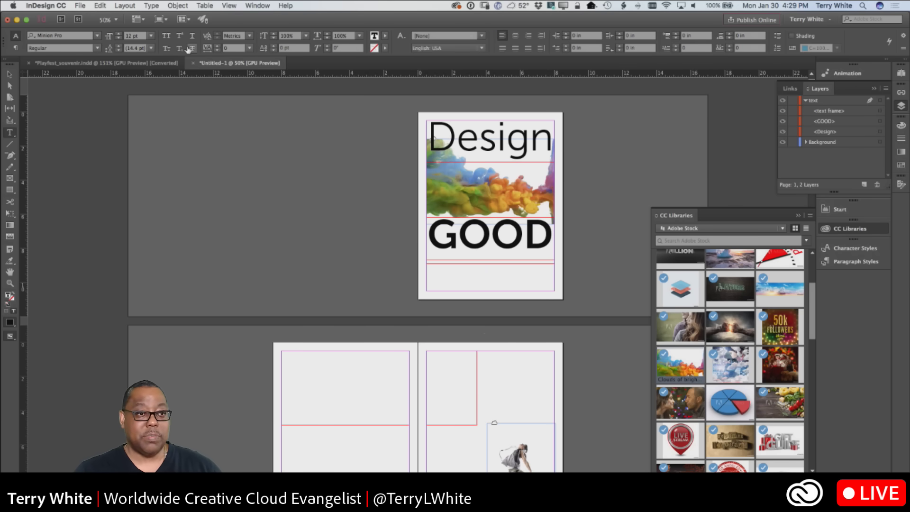
{"action": "left_click", "coordinate": [157, 6]}
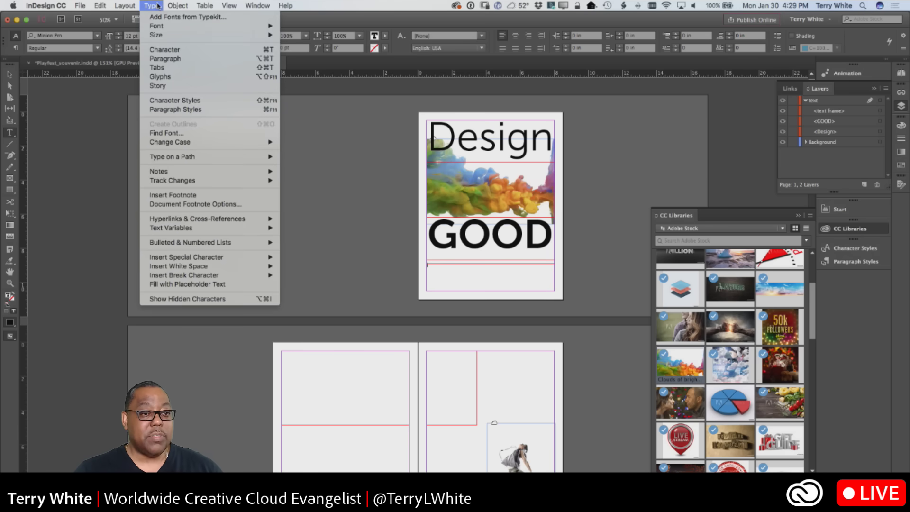
{"action": "mouse_move", "coordinate": [101, 5]}
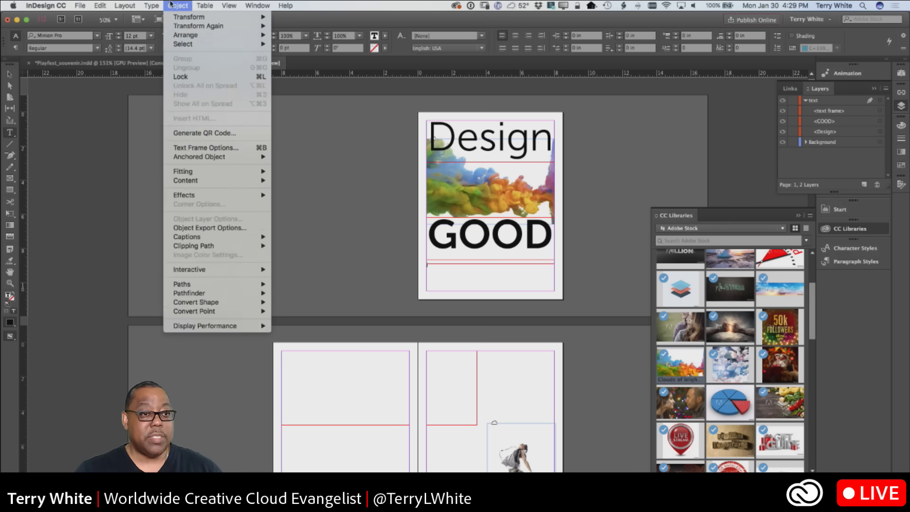
{"action": "mouse_move", "coordinate": [156, 5]}
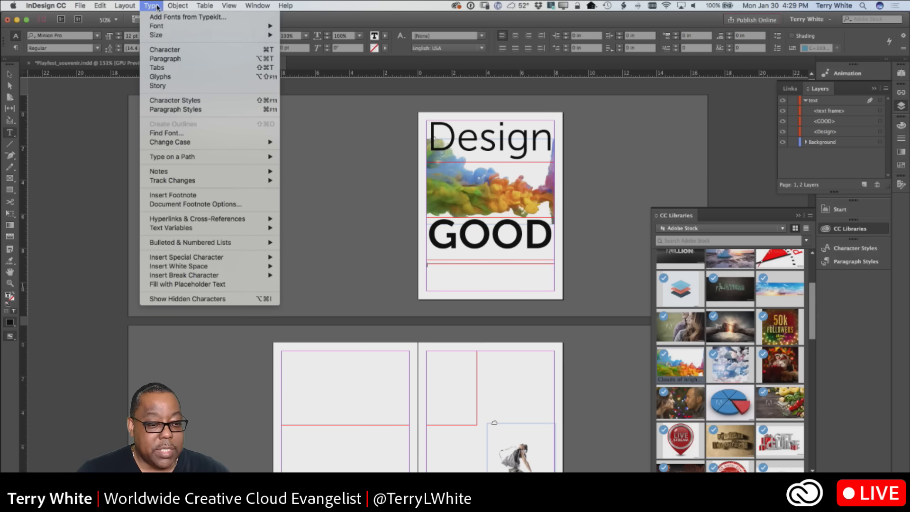
{"action": "left_click", "coordinate": [221, 284]}
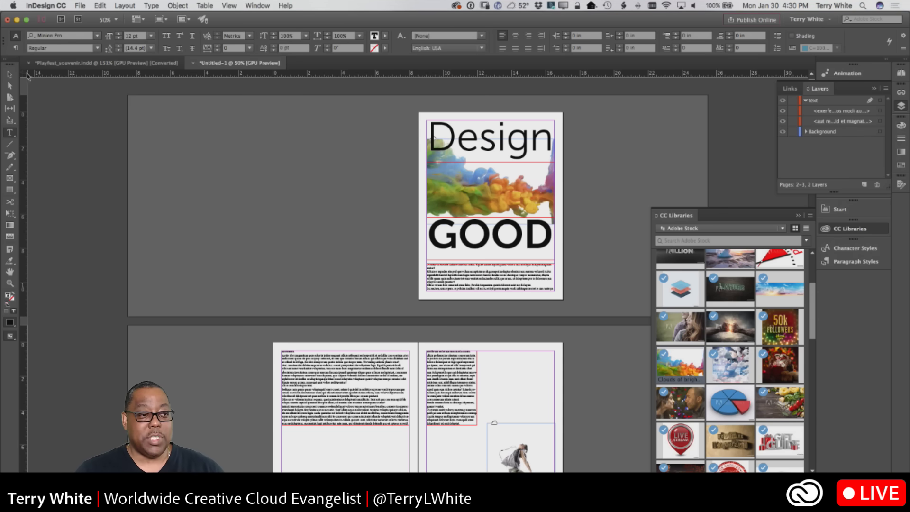
Set the left inside page's text frame to 3 columns in Text Frame Options
{"action": "left_click", "coordinate": [9, 74]}
{"action": "left_click", "coordinate": [355, 368]}
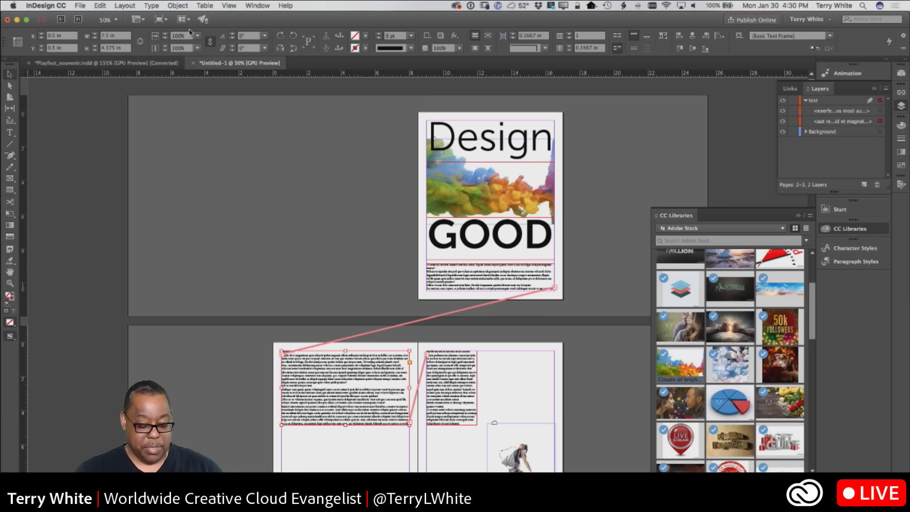
{"action": "key", "text": "super+b"}
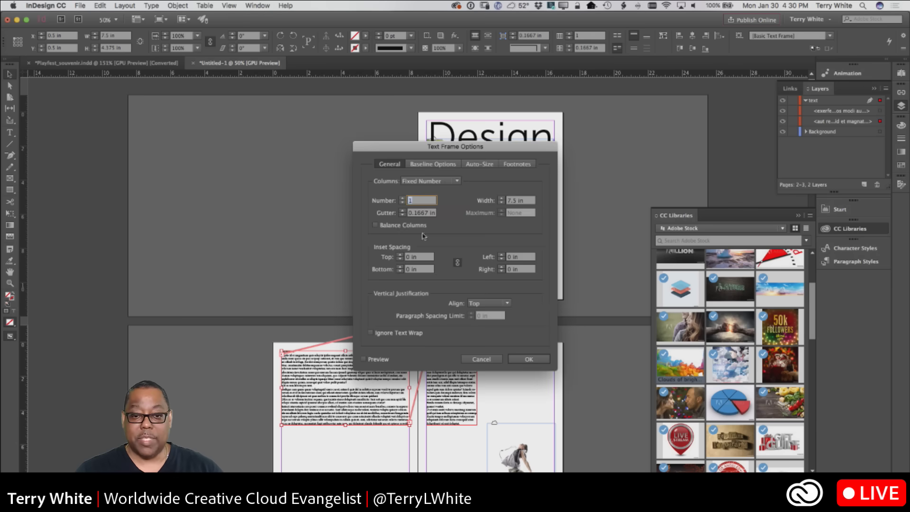
{"action": "left_click", "coordinate": [403, 199]}
{"action": "left_click", "coordinate": [402, 200]}
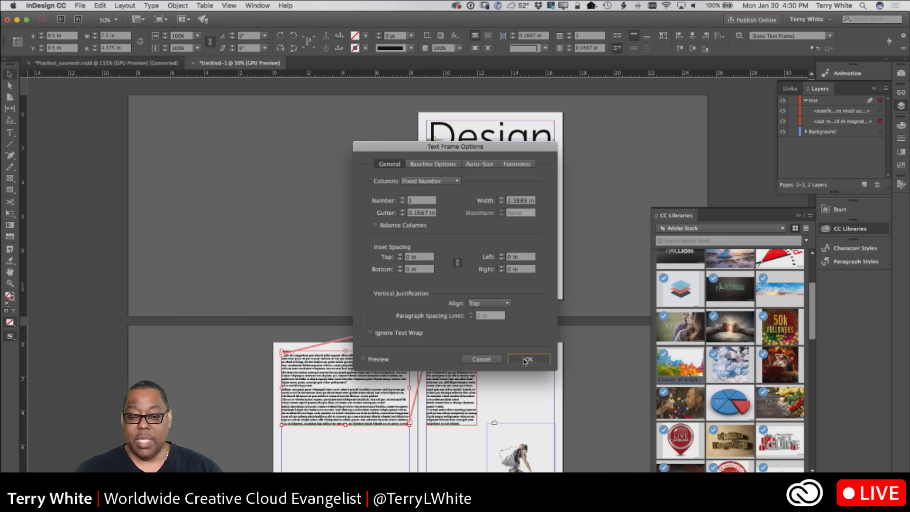
{"action": "left_click", "coordinate": [529, 359]}
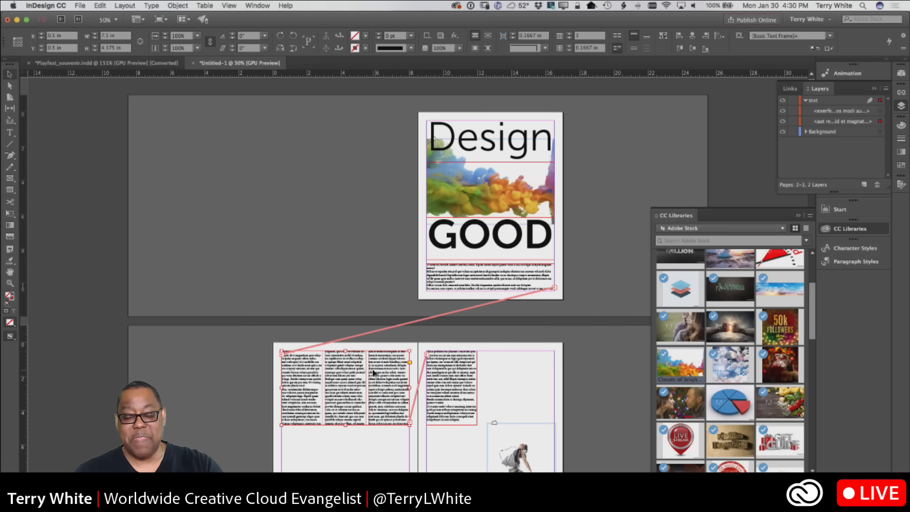
Move the three-column frame down the left page and narrow it, and widen the facing page's text frame to about 7.56 in
{"action": "left_click_drag", "start_coordinate": [377, 375], "coordinate": [390, 436]}
{"action": "left_click", "coordinate": [460, 422]}
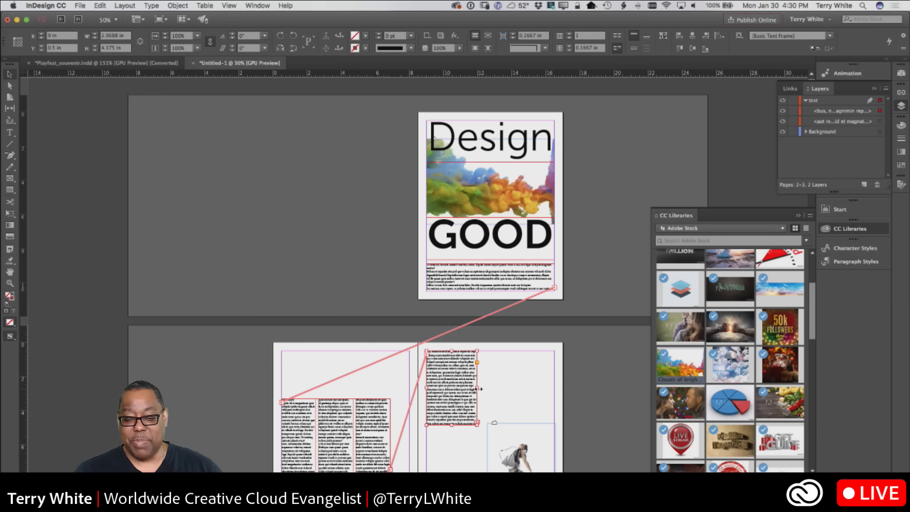
{"action": "left_click_drag", "start_coordinate": [477, 388], "coordinate": [555, 381]}
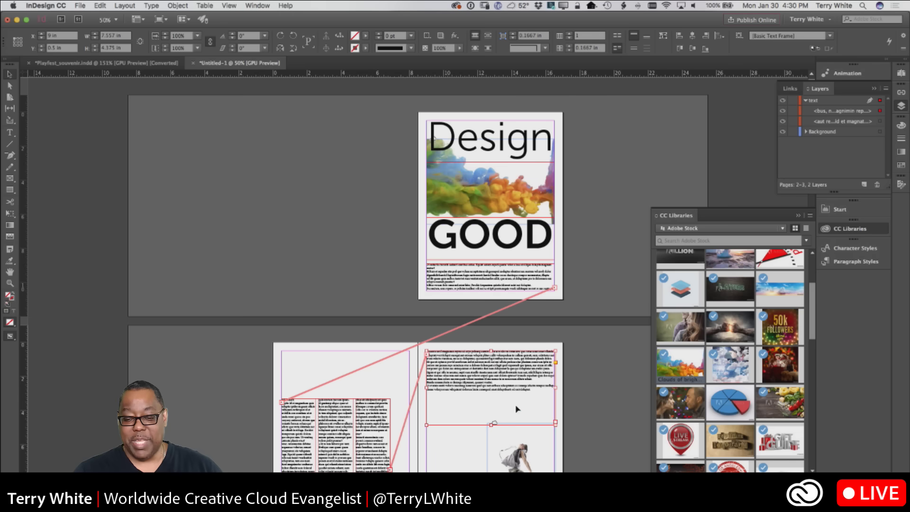
Move the right inside page's text frame down to Y 4.75 in and resize it to about 3.31 × 5.75 in beside the dancer image
{"action": "left_click_drag", "start_coordinate": [491, 422], "coordinate": [497, 444]}
{"action": "scroll", "coordinate": [528, 453], "scroll_direction": "down", "scroll_amount": 3}
{"action": "scroll", "coordinate": [528, 453], "scroll_direction": "down", "scroll_amount": 5}
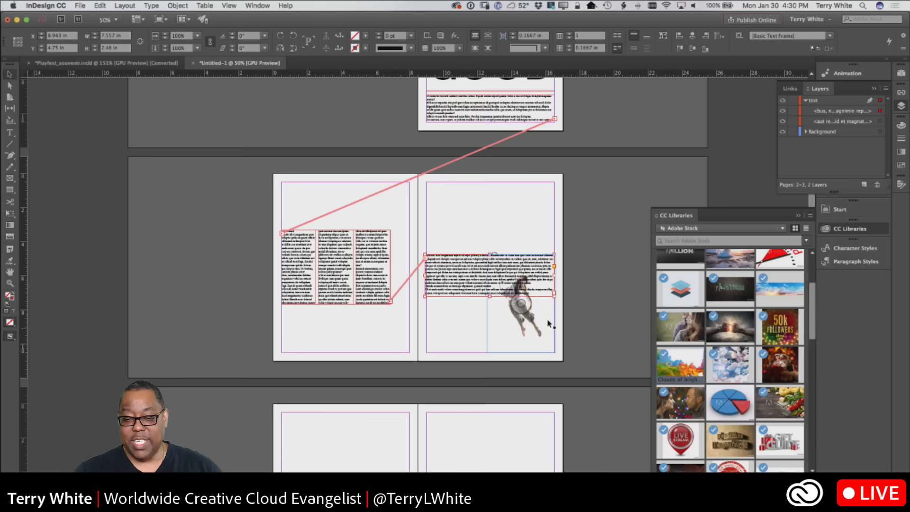
{"action": "left_click_drag", "start_coordinate": [555, 298], "coordinate": [481, 351]}
{"action": "left_click", "coordinate": [528, 240]}
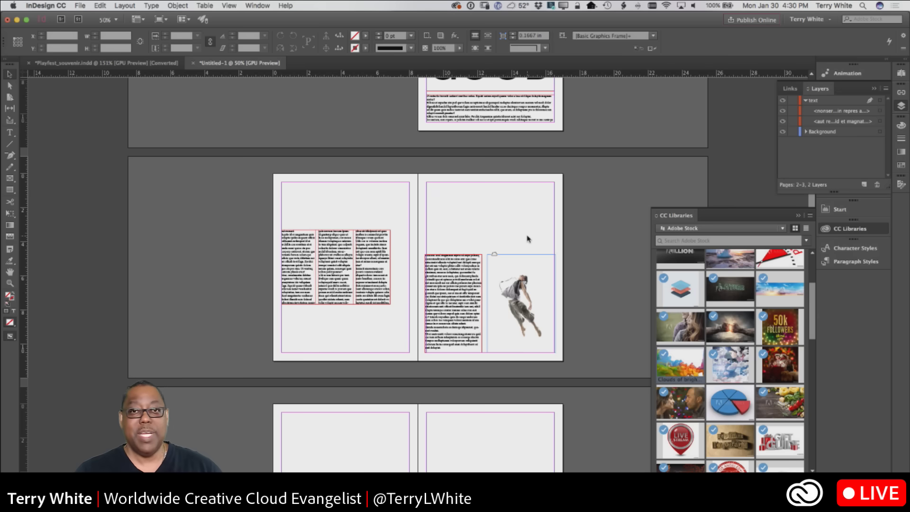
{"action": "left_click", "coordinate": [472, 270]}
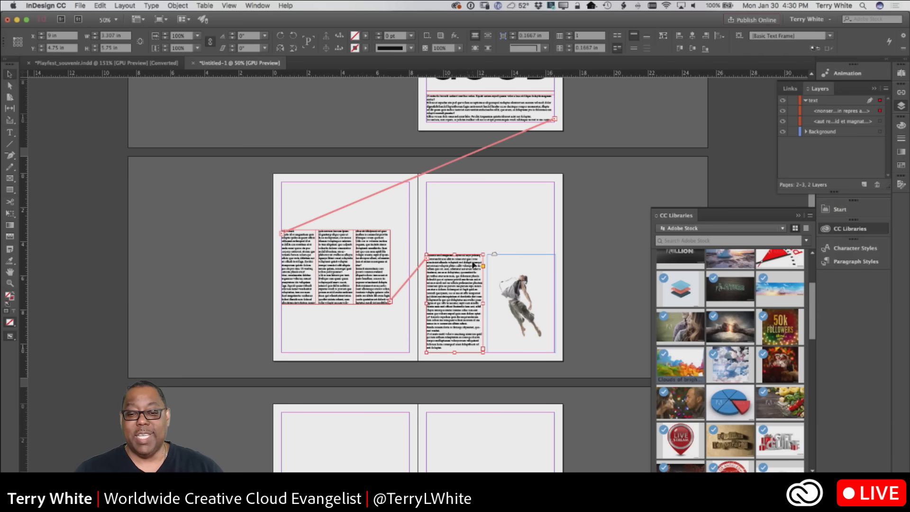
{"action": "left_click", "coordinate": [488, 250]}
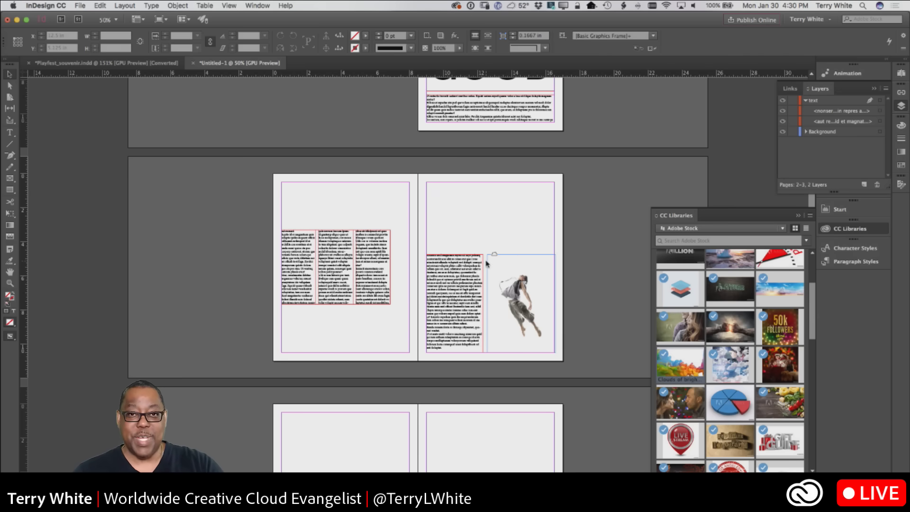
Move the threaded text frame from the cover to the top margin of the left inside page, above the three-column frame
{"action": "scroll", "coordinate": [487, 264], "scroll_direction": "up", "scroll_amount": 5}
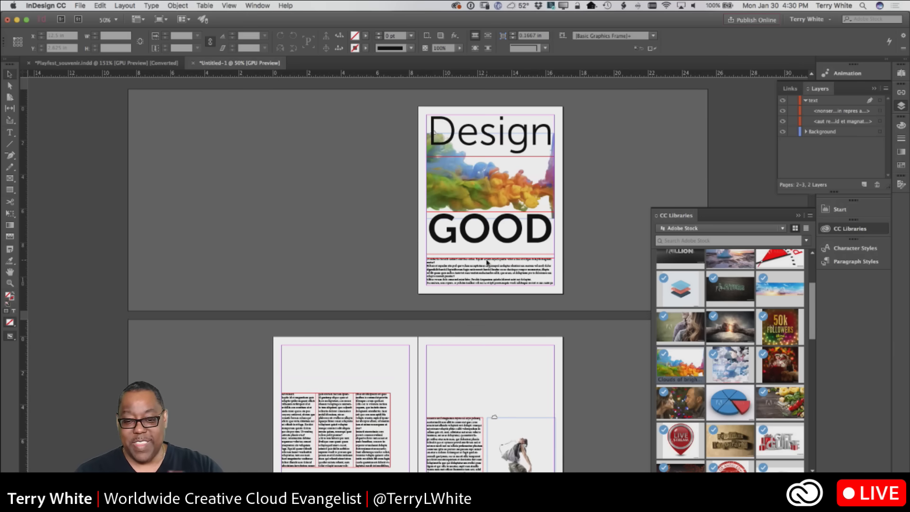
{"action": "left_click_drag", "start_coordinate": [487, 262], "coordinate": [339, 356]}
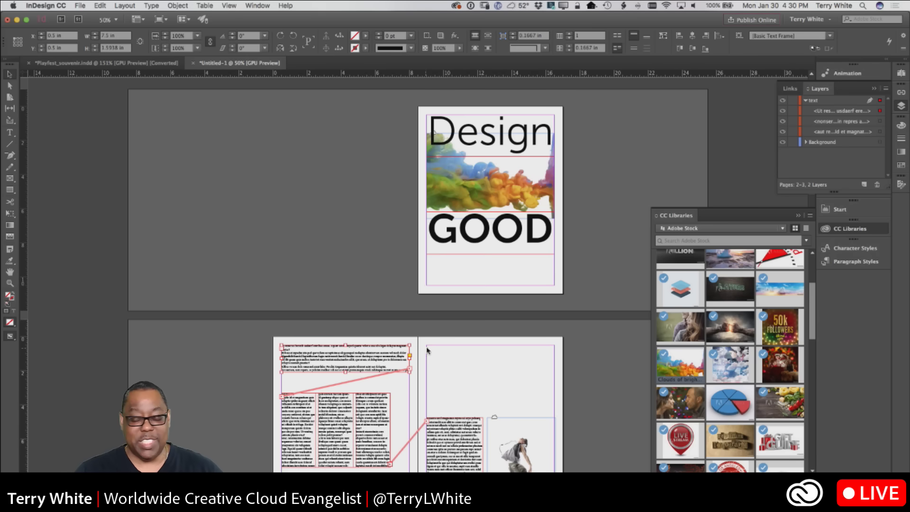
{"action": "left_click", "coordinate": [465, 359]}
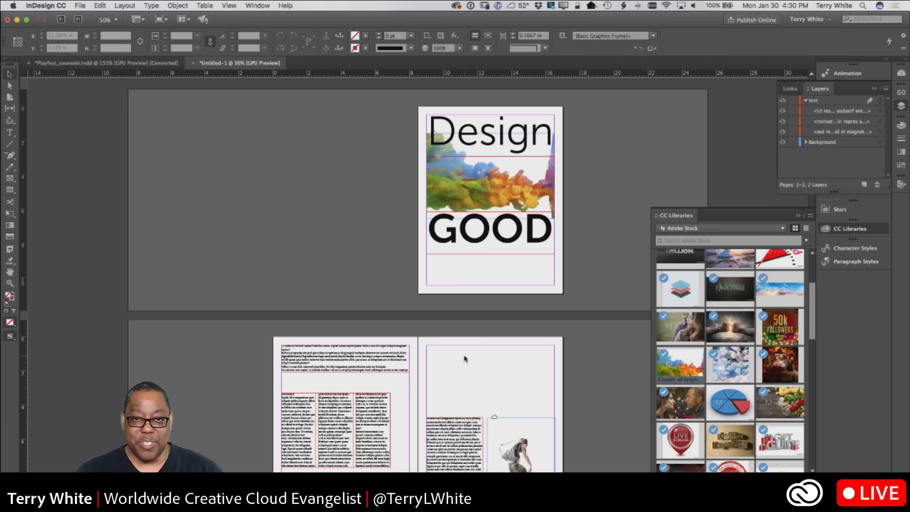